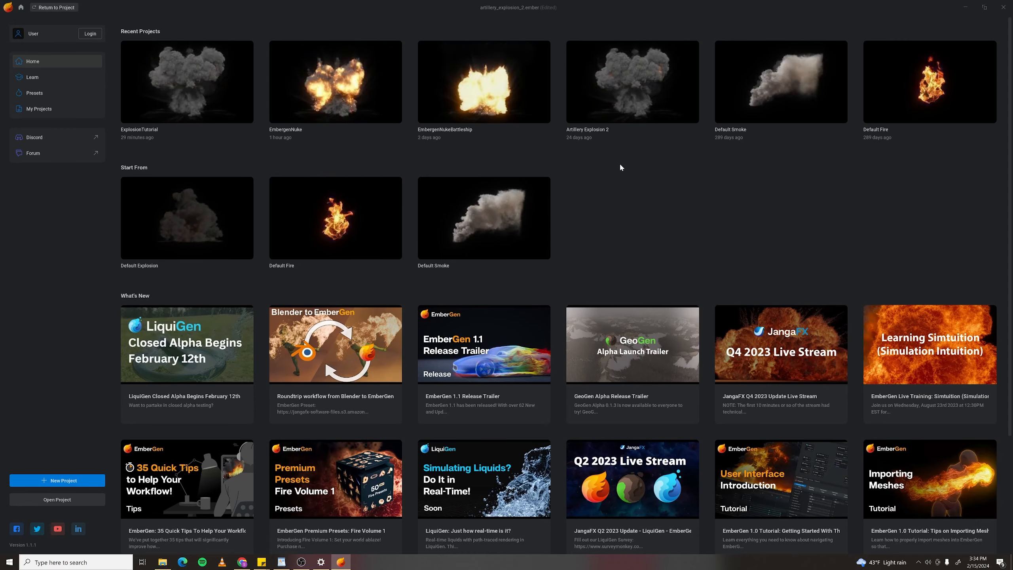
Open the presets library from the home page.
{"action": "left_click", "coordinate": [46, 95]}
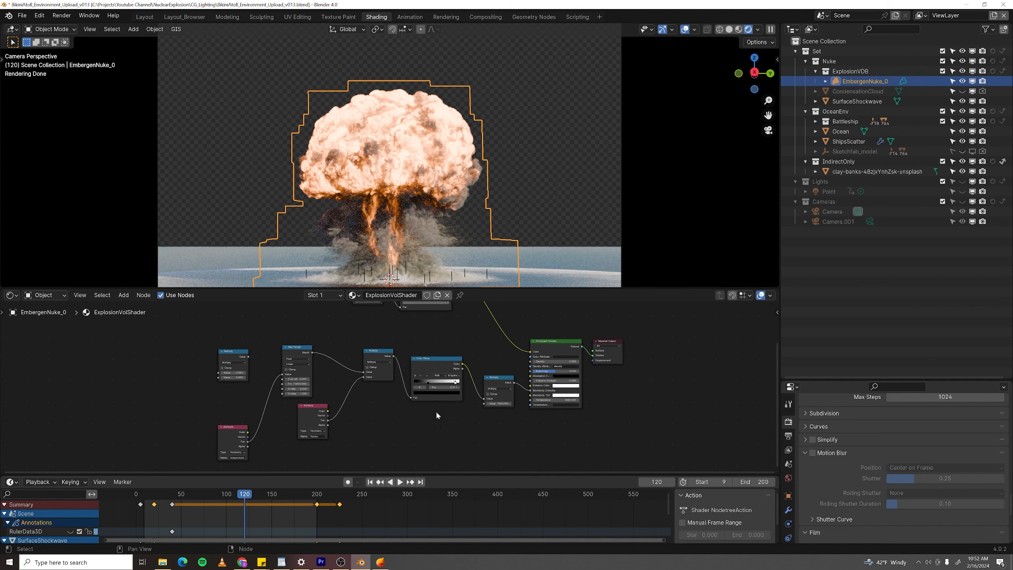
In Blender, show the EmbergenNuke_0 volume in the viewport and hide the CondensationCloud object.
{"action": "scroll", "coordinate": [389, 366], "scroll_direction": "up", "scroll_amount": 2, "text": "shift"}
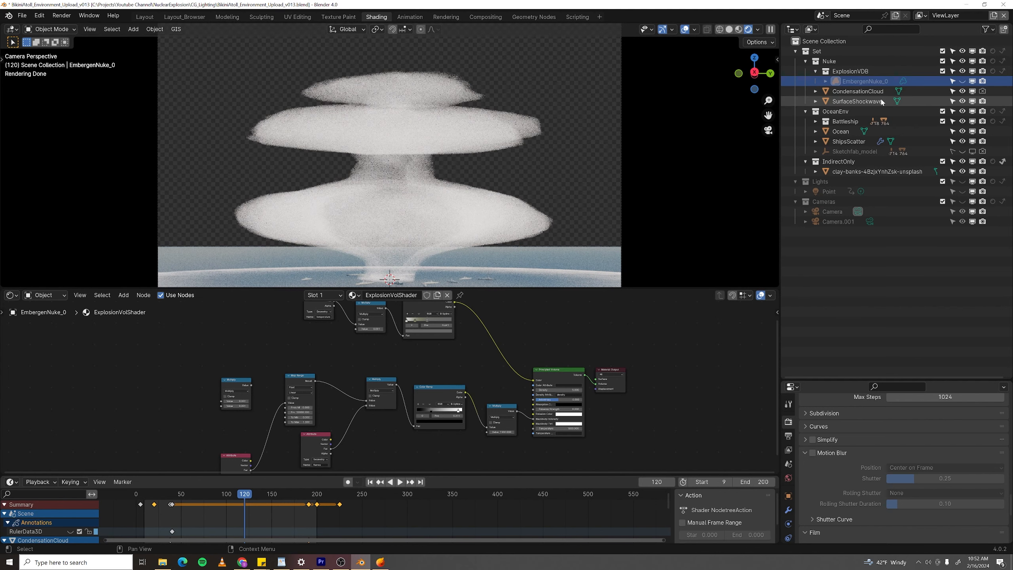
{"action": "left_click", "coordinate": [962, 82]}
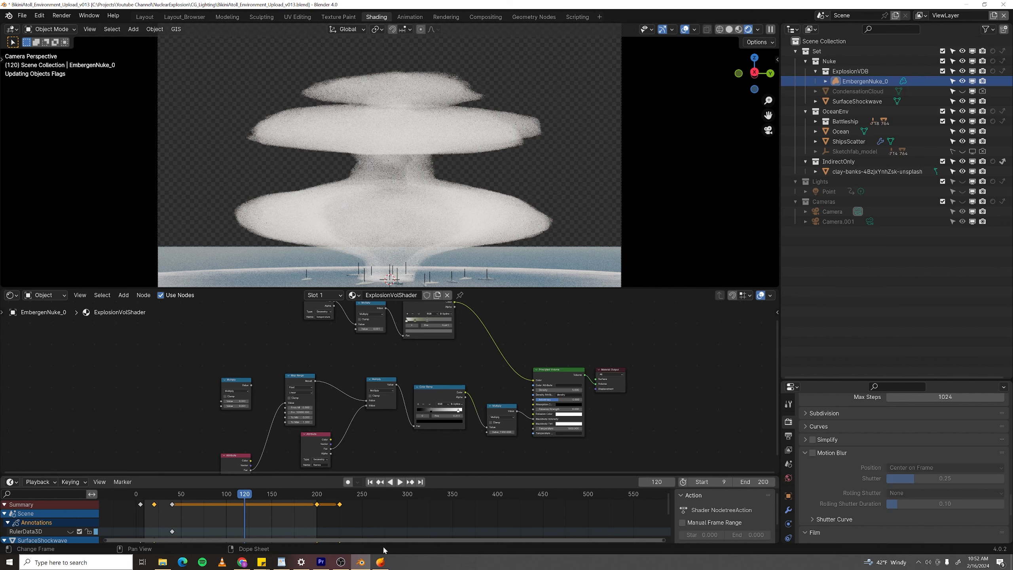
Switch to EmberGen and examine the nuke explosion simulation from a different camera angle.
{"action": "left_click", "coordinate": [379, 563]}
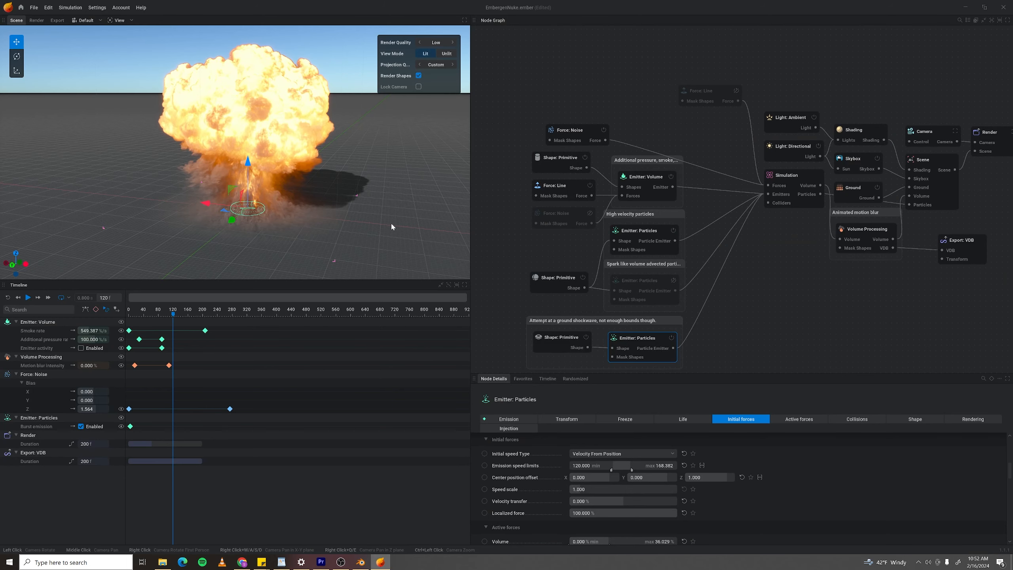
{"action": "left_click_drag", "start_coordinate": [366, 223], "coordinate": [409, 187]}
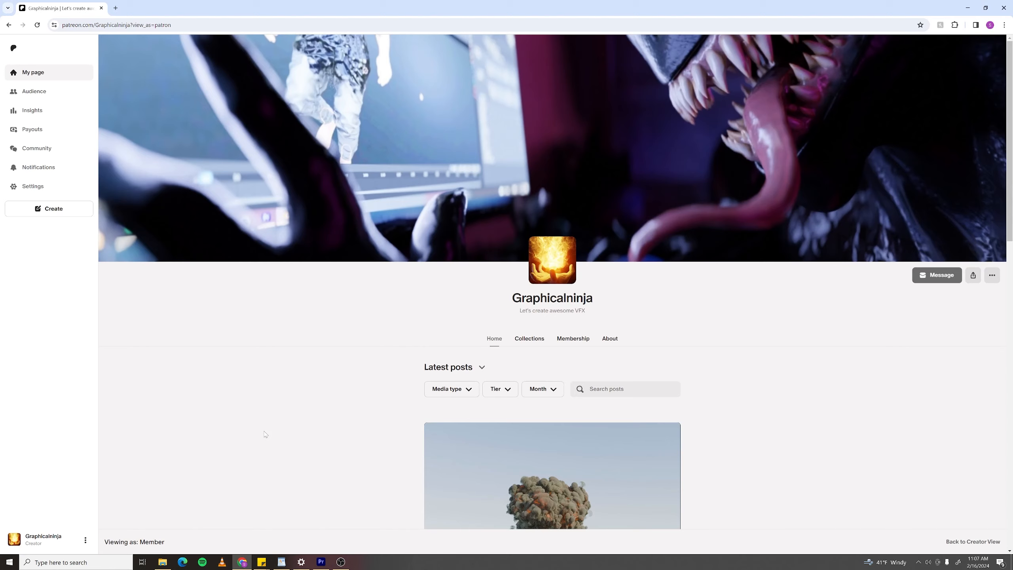
Look through the latest posts about explosion simulations on the creator's Patreon page.
{"action": "scroll", "coordinate": [891, 393], "scroll_direction": "down", "scroll_amount": 2}
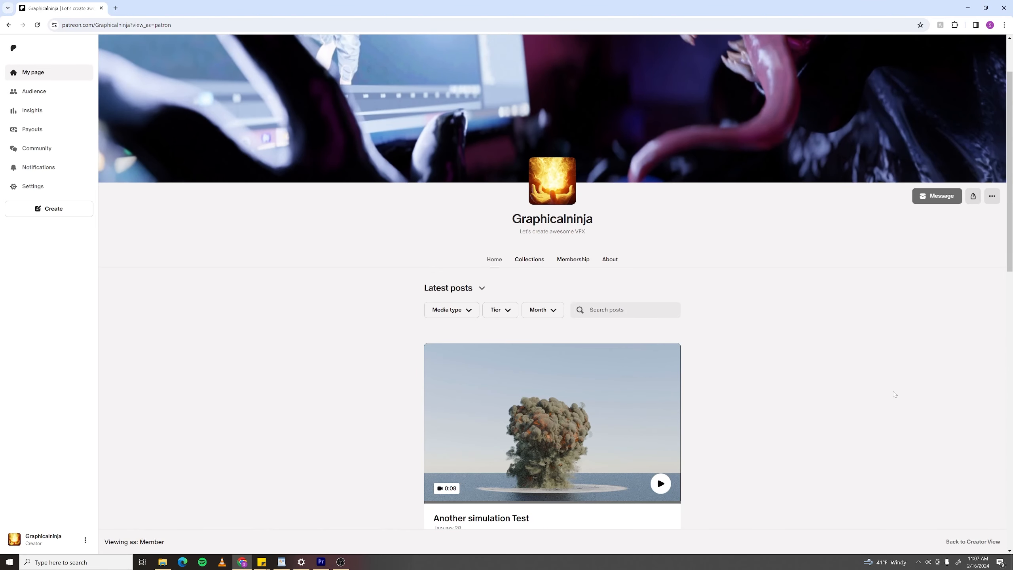
{"action": "scroll", "coordinate": [895, 393], "scroll_direction": "down", "scroll_amount": 7}
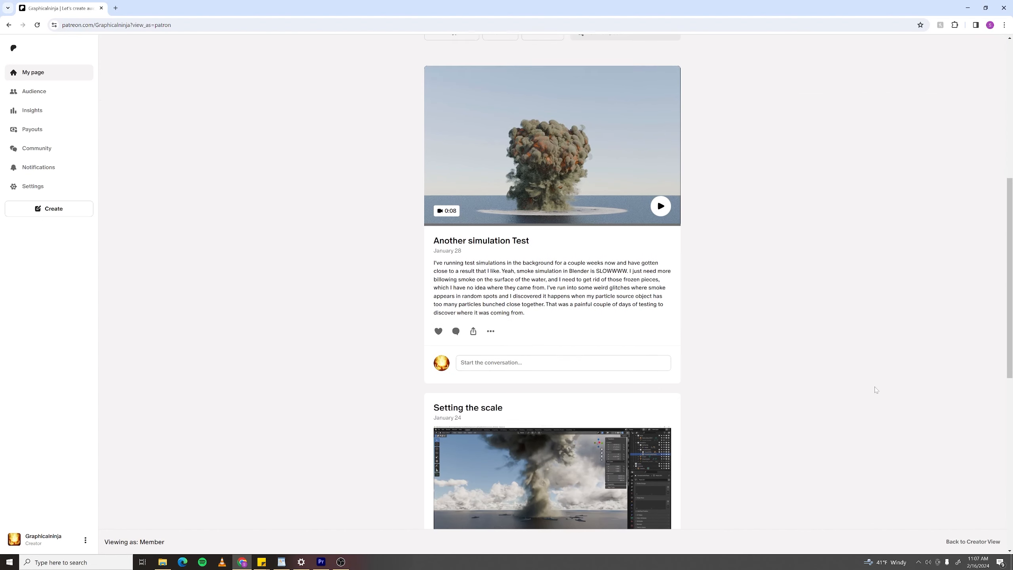
{"action": "scroll", "coordinate": [877, 389], "scroll_direction": "down", "scroll_amount": 7}
{"action": "scroll", "coordinate": [876, 390], "scroll_direction": "down", "scroll_amount": 4}
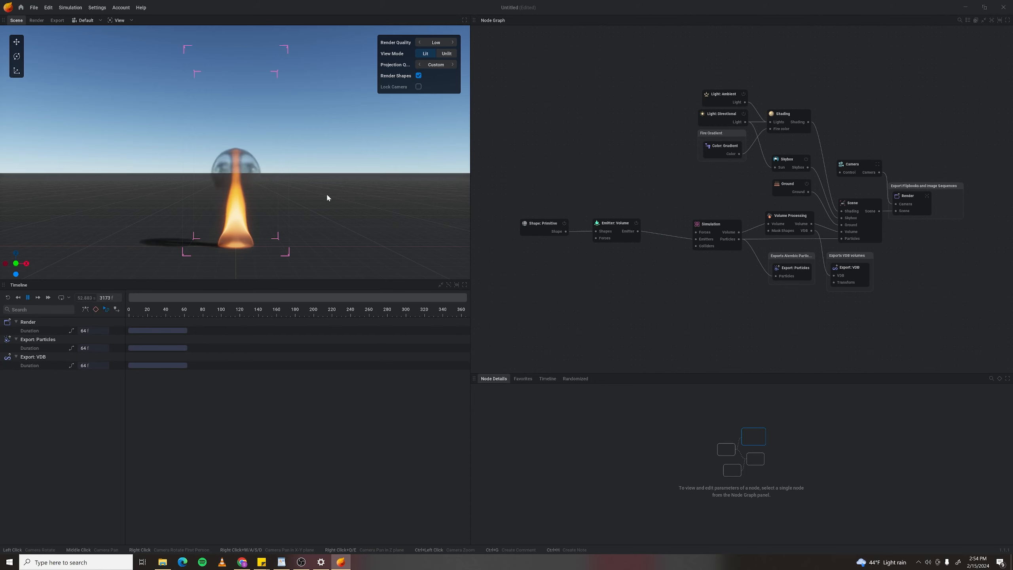
View the emission settings of the Emitter: Volume node in EmberGen.
{"action": "left_click", "coordinate": [606, 231]}
{"action": "left_click", "coordinate": [640, 418]}
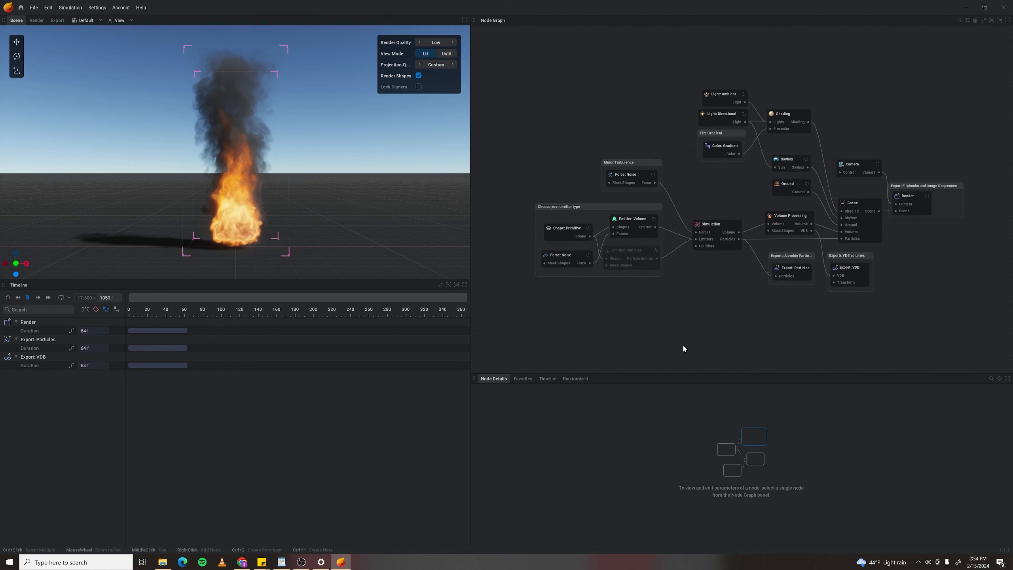
Examine the emitter and force nodes that feed the simulation, and the Simulation node's vorticity settings.
{"action": "left_click_drag", "start_coordinate": [504, 116], "coordinate": [676, 310]}
{"action": "left_click", "coordinate": [726, 238]}
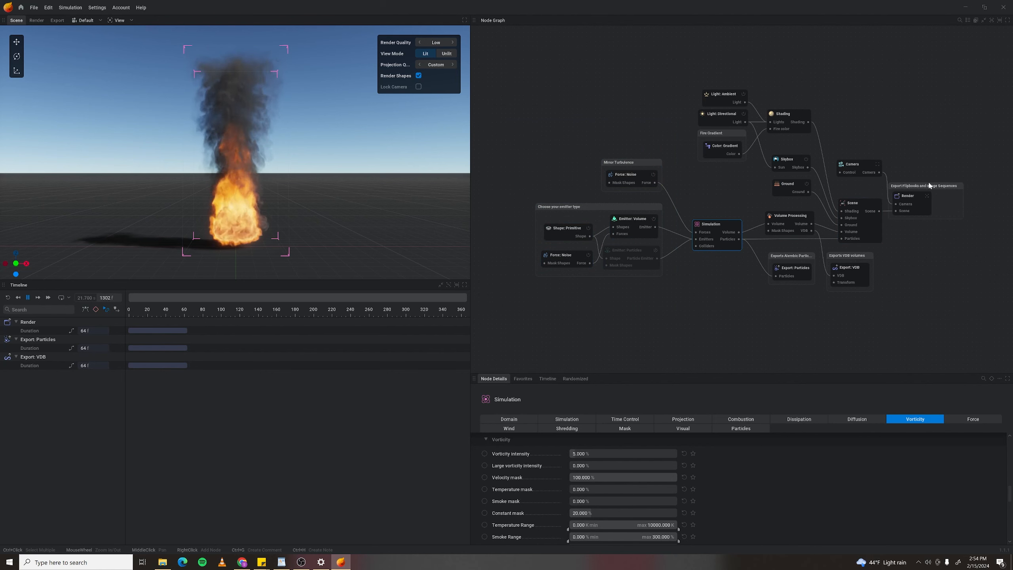
{"action": "left_click", "coordinate": [686, 296]}
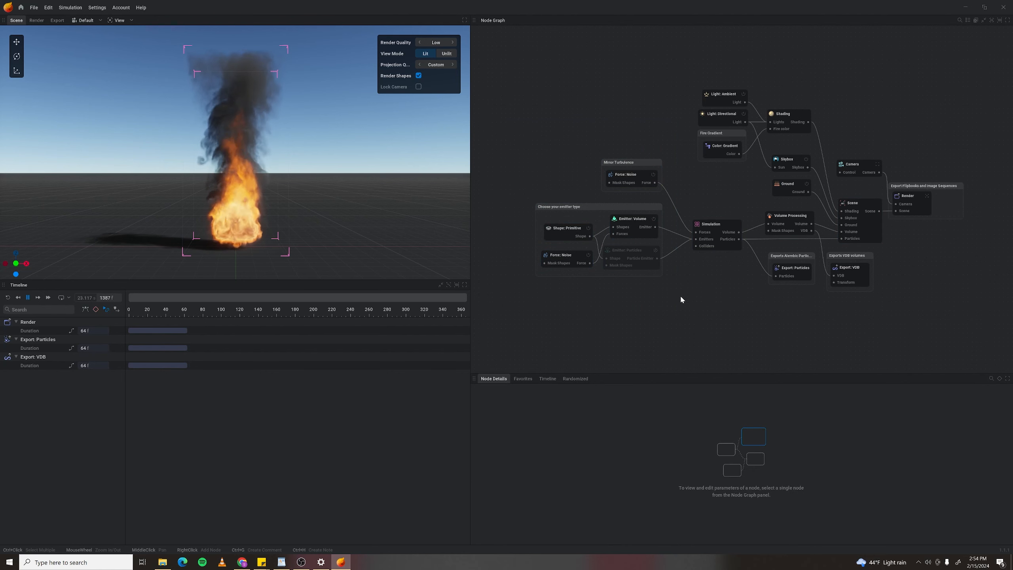
Delete the shape, emitter and noise force nodes that feed the Simulation node, including their comment frames.
{"action": "left_click_drag", "start_coordinate": [511, 119], "coordinate": [623, 277]}
{"action": "left_click_drag", "start_coordinate": [668, 314], "coordinate": [668, 314]}
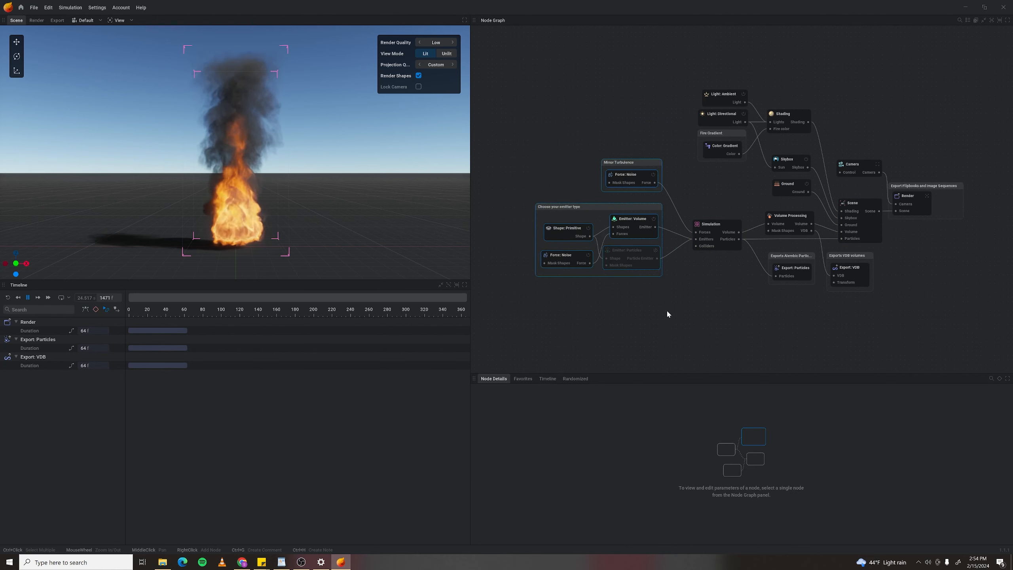
{"action": "key", "text": "Delete"}
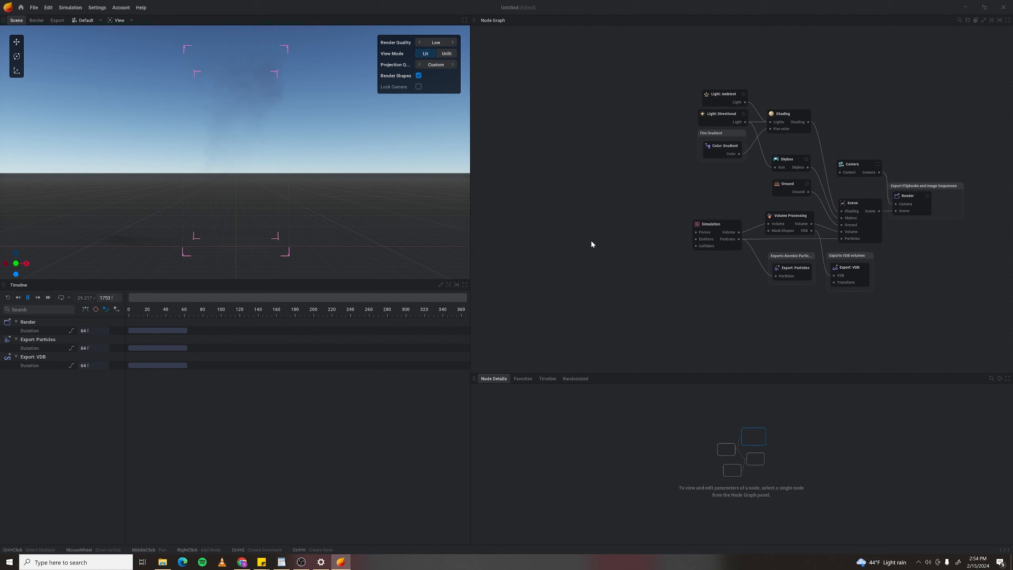
Add a Shape: Primitive node to the empty area before the Simulation node.
{"action": "right_click", "coordinate": [601, 216]}
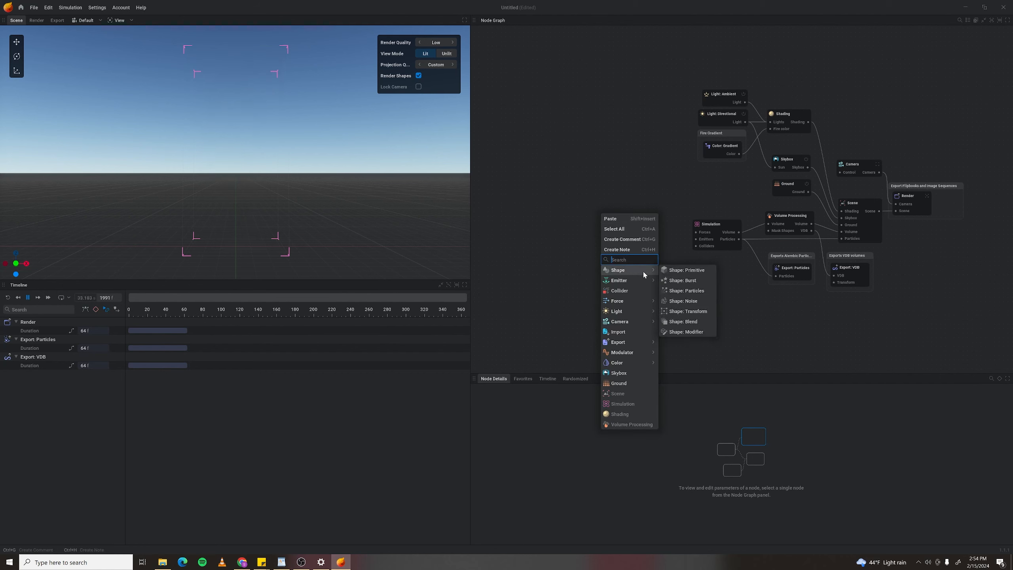
{"action": "left_click", "coordinate": [667, 272]}
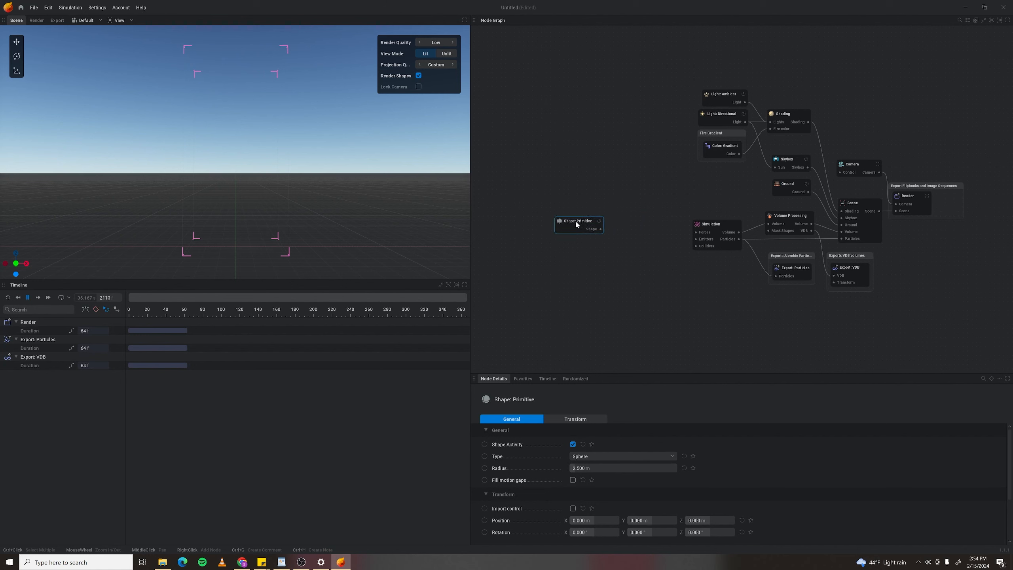
Create an Emitter: Volume node from the primitive shape's output and connect its emitter output to the Simulation node's Emitters input.
{"action": "left_click_drag", "start_coordinate": [566, 232], "coordinate": [603, 233]}
{"action": "left_click", "coordinate": [614, 259]}
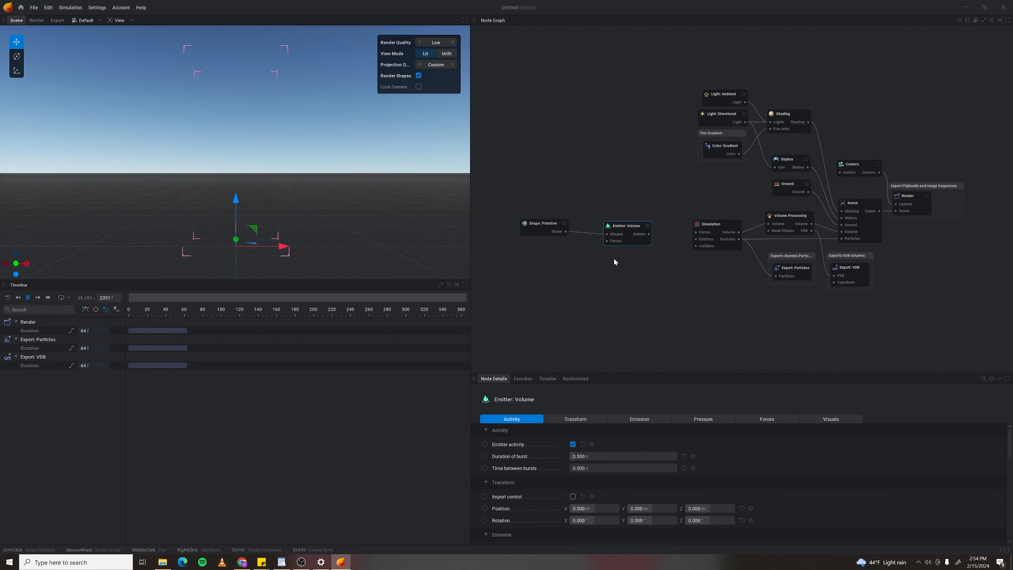
{"action": "left_click_drag", "start_coordinate": [627, 231], "coordinate": [618, 224]}
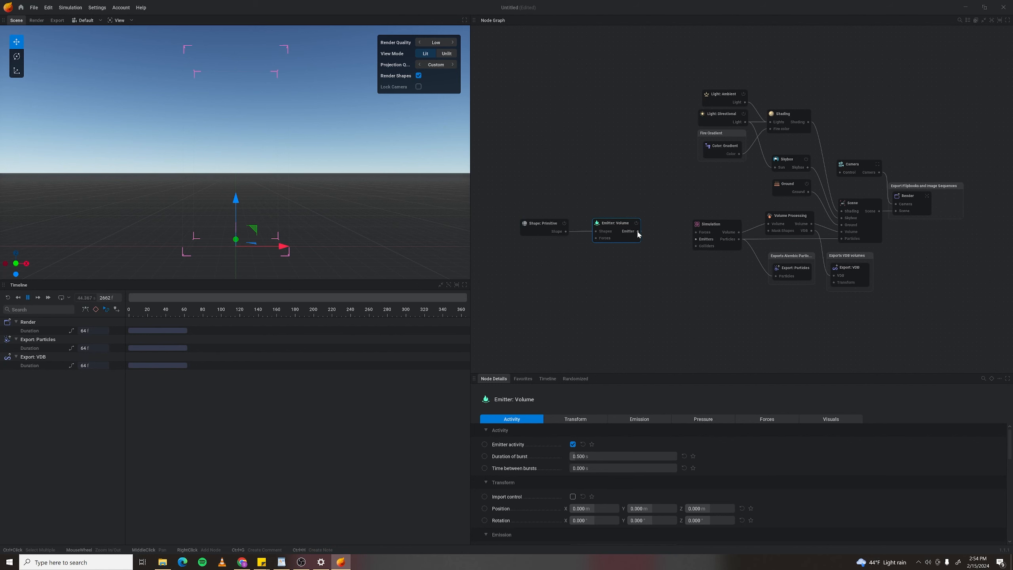
{"action": "left_click_drag", "start_coordinate": [672, 201], "coordinate": [695, 239]}
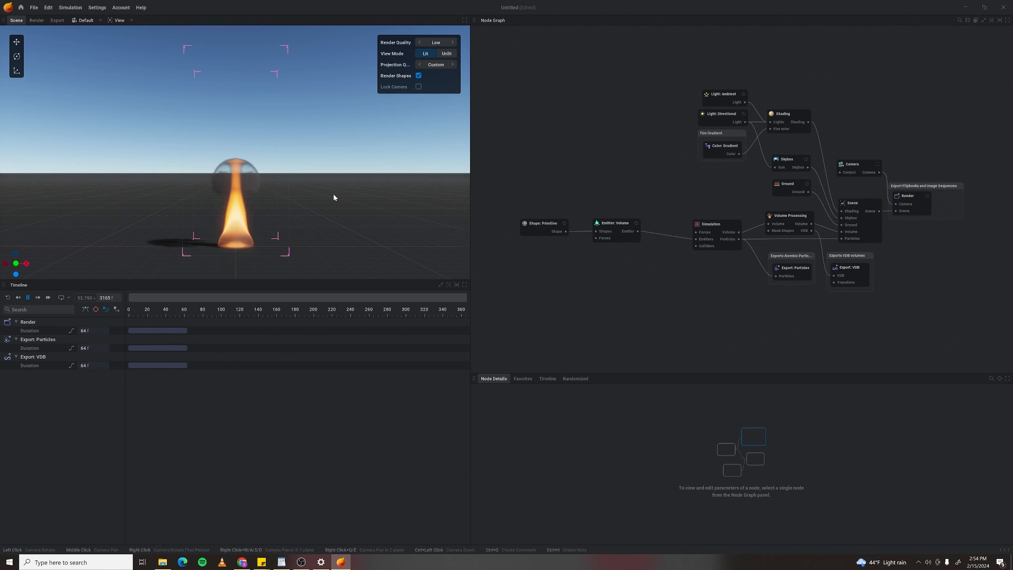
Set the volume emitter's fuel rate to 90 %/s and its smoke rate to 295 %/s.
{"action": "left_click", "coordinate": [616, 230]}
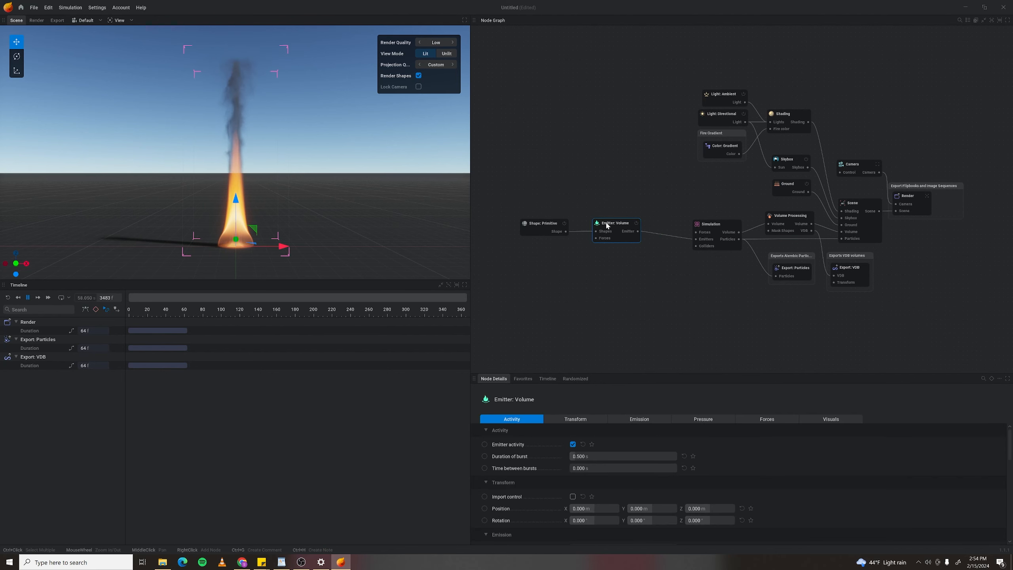
{"action": "left_click", "coordinate": [643, 420]}
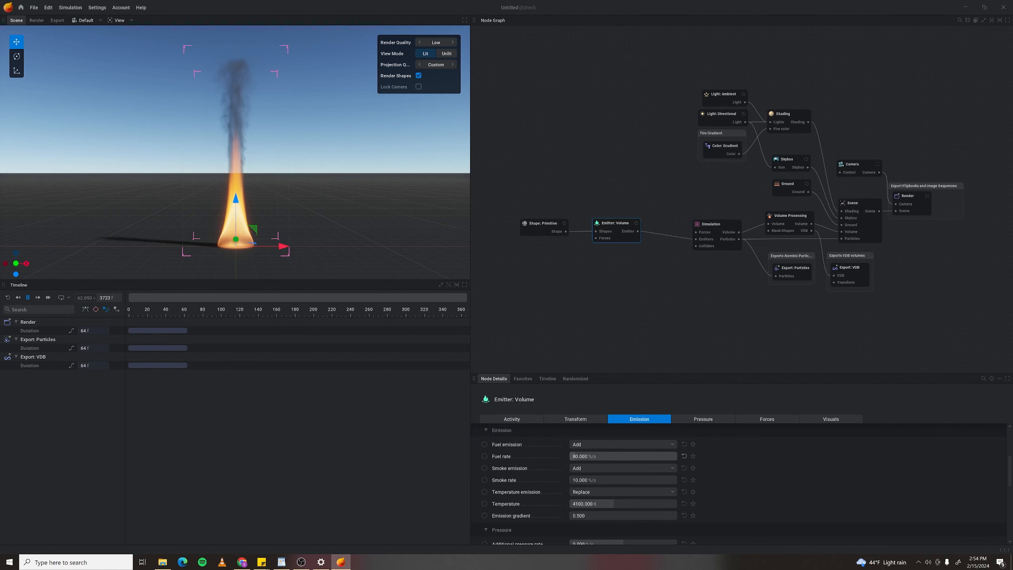
{"action": "left_click_drag", "start_coordinate": [581, 457], "coordinate": [586, 457]}
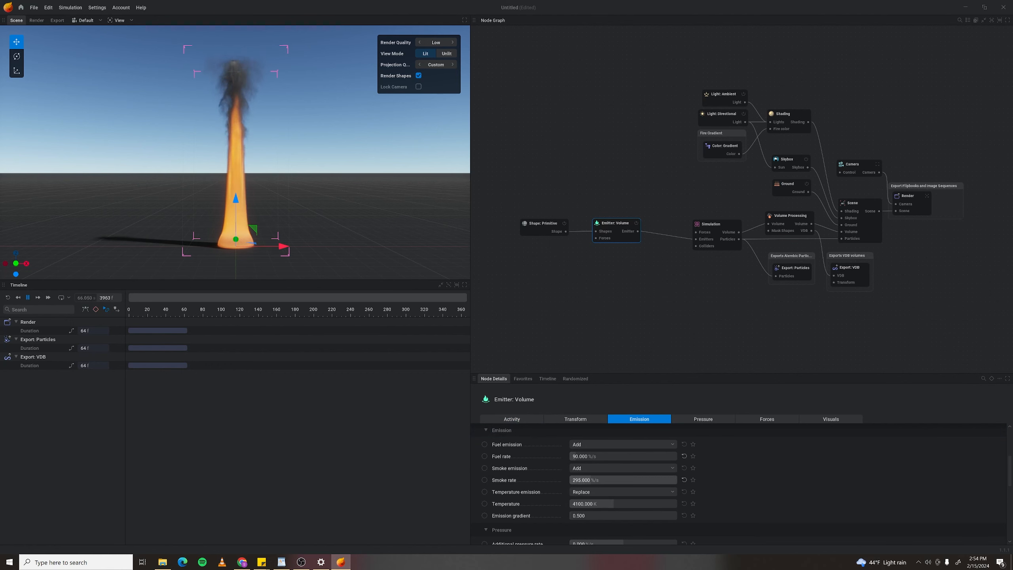
{"action": "left_click", "coordinate": [657, 288]}
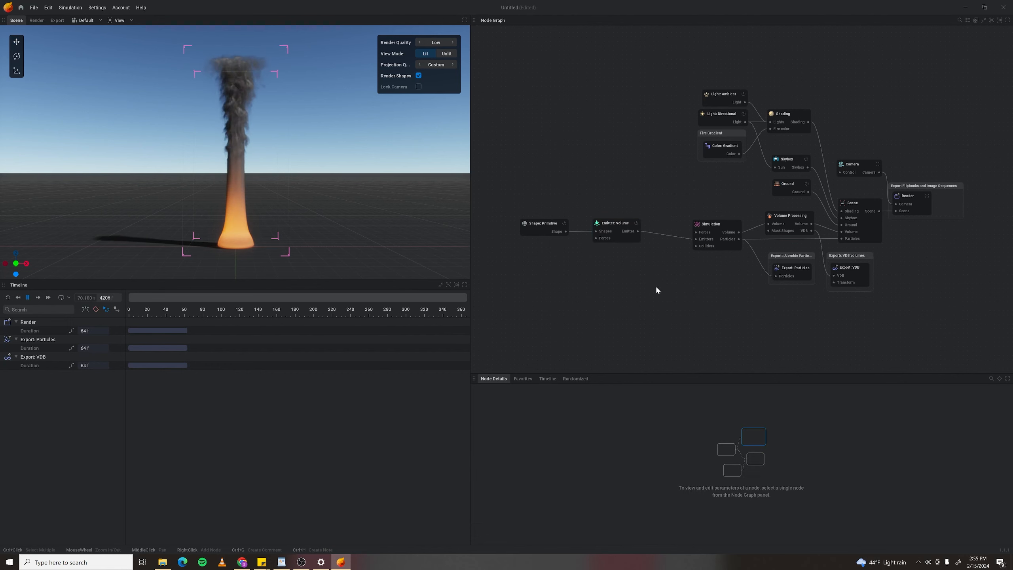
Add a Force: Noise node and connect its output to the volume emitter's Forces input.
{"action": "right_click", "coordinate": [565, 276]}
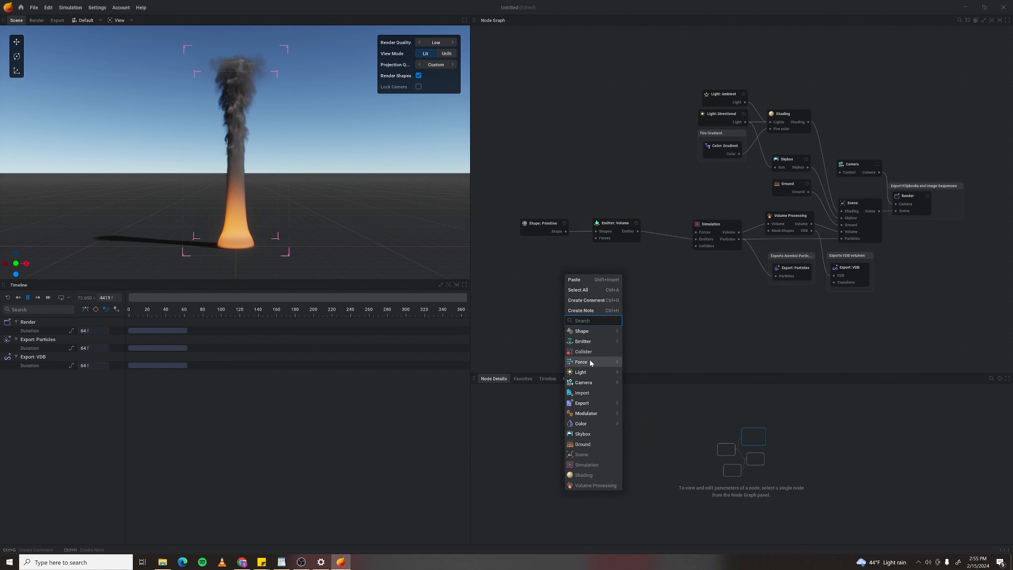
{"action": "mouse_move", "coordinate": [590, 361]}
{"action": "left_click", "coordinate": [651, 382]}
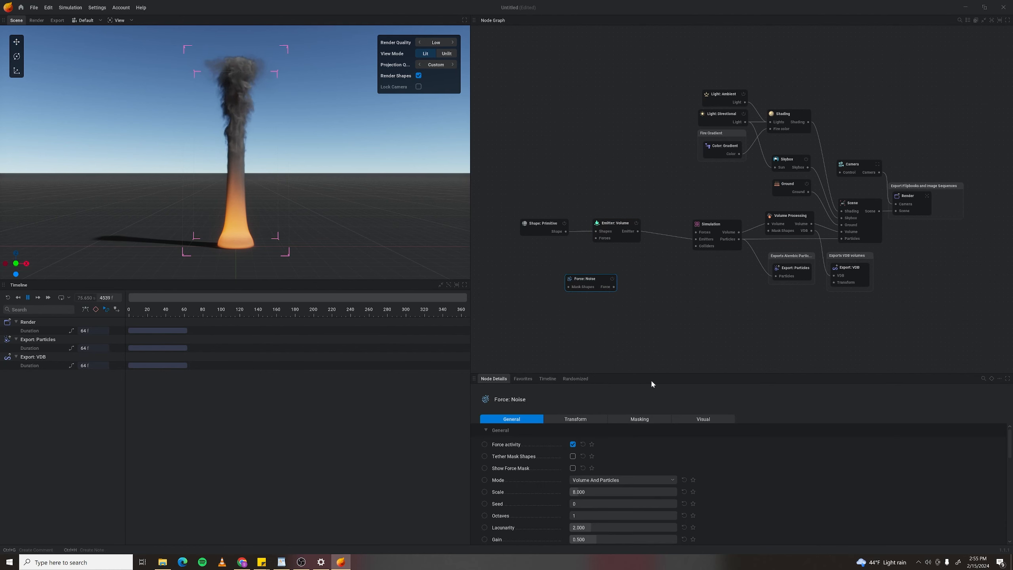
{"action": "left_click_drag", "start_coordinate": [551, 289], "coordinate": [618, 282]}
{"action": "left_click_drag", "start_coordinate": [597, 239], "coordinate": [597, 239]}
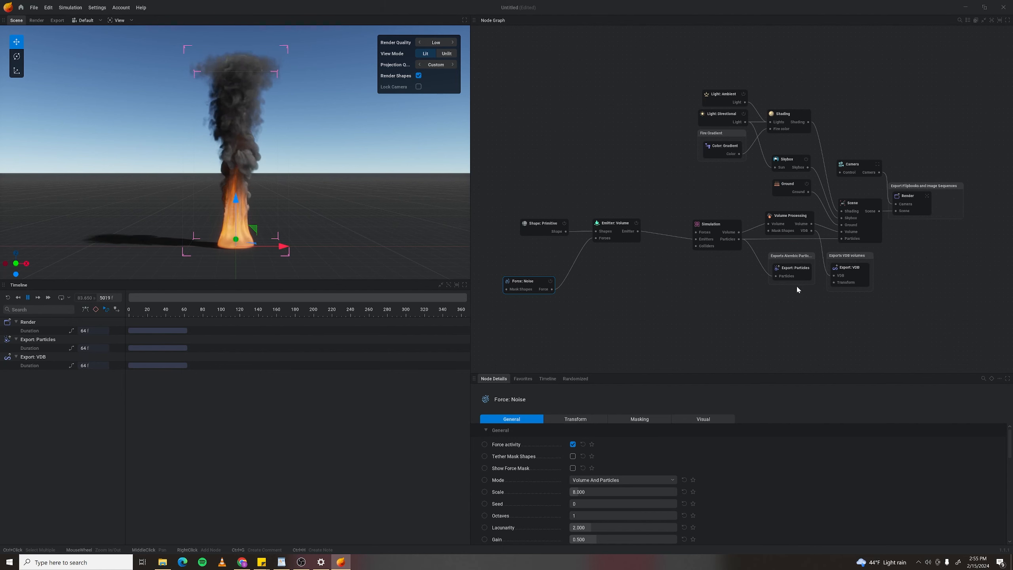
Duplicate the Force: Noise node above the emitter and connect the copy to the Simulation node's Forces input.
{"action": "mouse_move", "coordinate": [530, 284]}
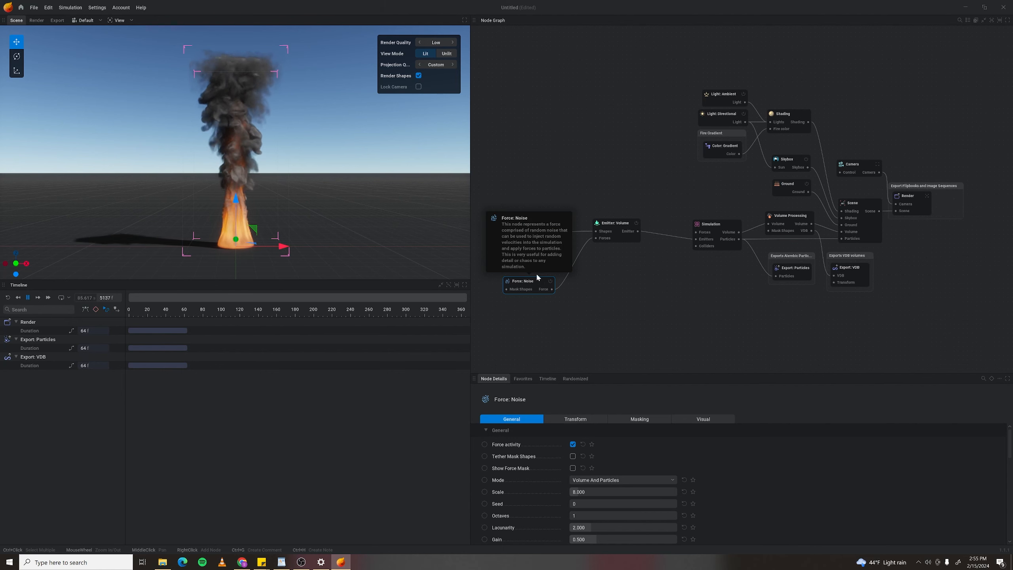
{"action": "left_click", "coordinate": [614, 173]}
{"action": "key", "text": "ctrl+v"}
{"action": "left_click_drag", "start_coordinate": [663, 186], "coordinate": [687, 186]}
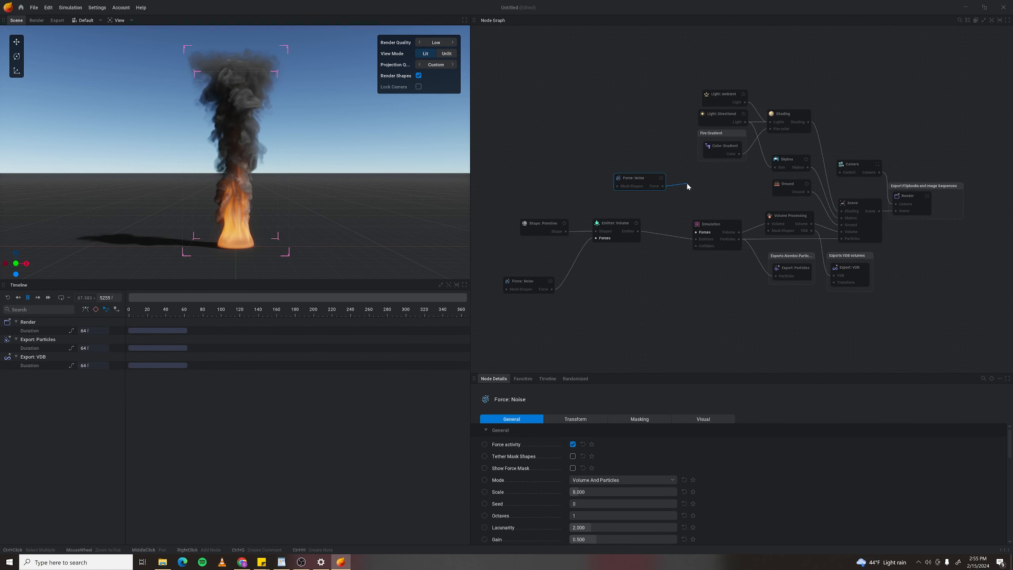
{"action": "left_click_drag", "start_coordinate": [696, 235], "coordinate": [696, 236]}
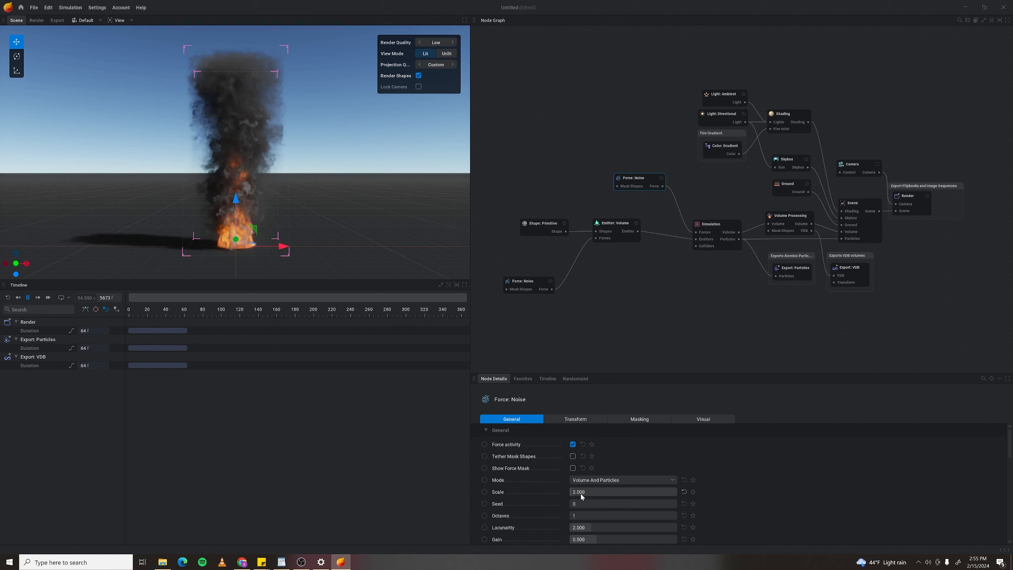
Set the duplicated noise force's scale to 2 and amplitude to 1.1, and disable that node.
{"action": "scroll", "coordinate": [736, 484], "scroll_direction": "down", "scroll_amount": 2}
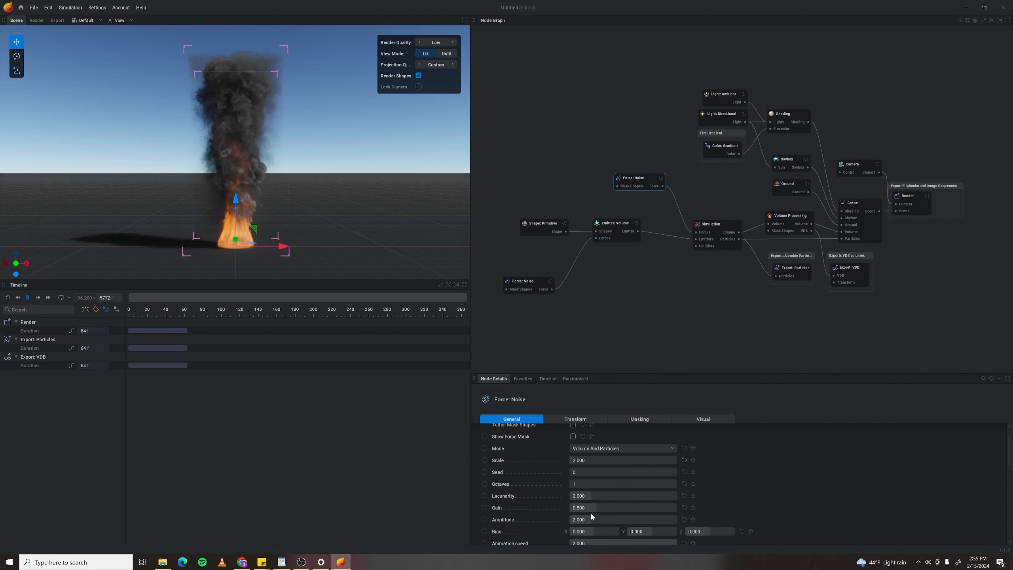
{"action": "left_click_drag", "start_coordinate": [591, 520], "coordinate": [577, 519]}
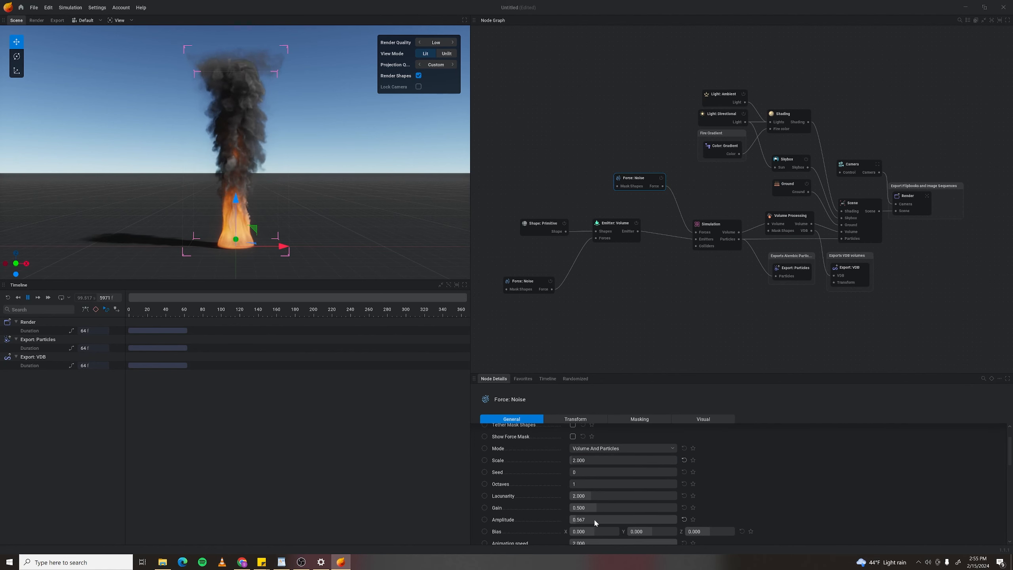
{"action": "left_click_drag", "start_coordinate": [589, 516], "coordinate": [598, 516]}
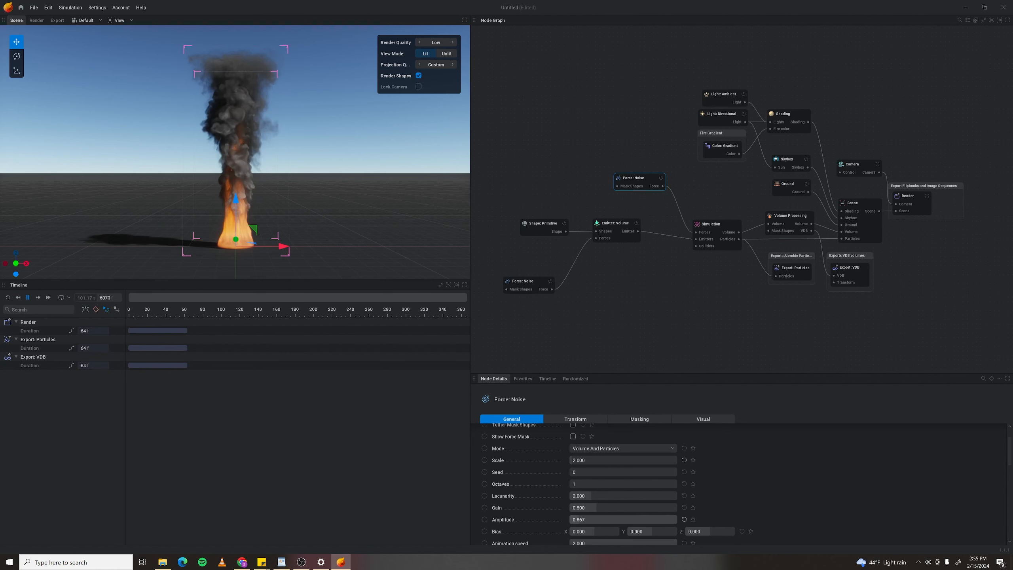
{"action": "left_click", "coordinate": [660, 179]}
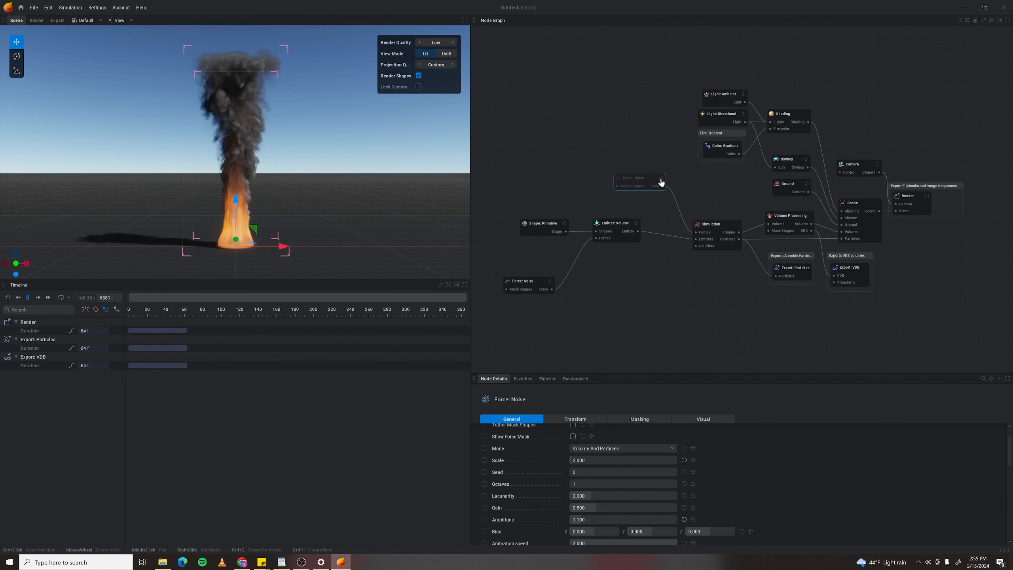
Set the Simulation node's vorticity intensity to 0% and restart the simulation.
{"action": "left_click", "coordinate": [713, 226]}
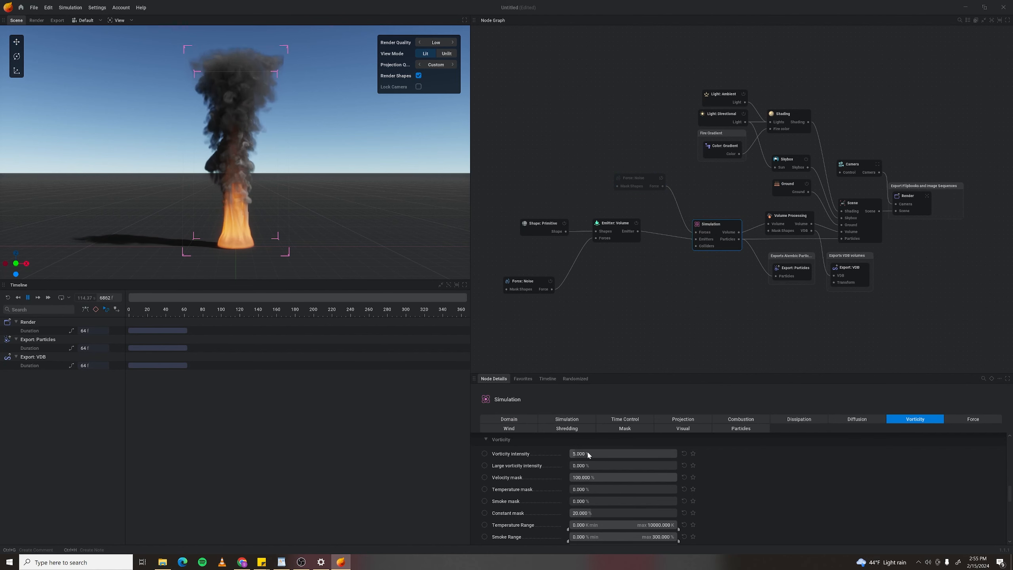
{"action": "left_click_drag", "start_coordinate": [585, 454], "coordinate": [570, 455]}
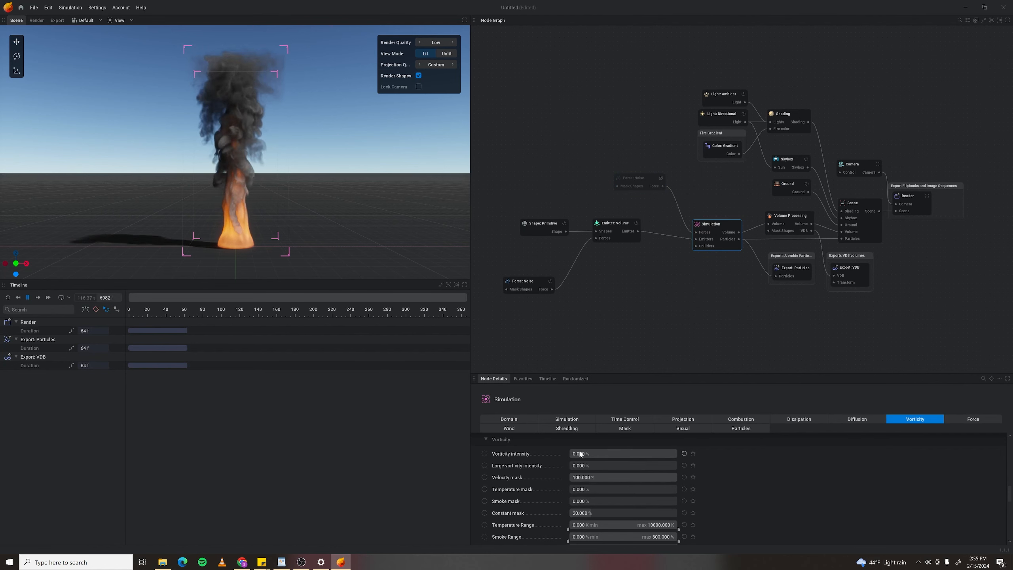
{"action": "left_click", "coordinate": [7, 298]}
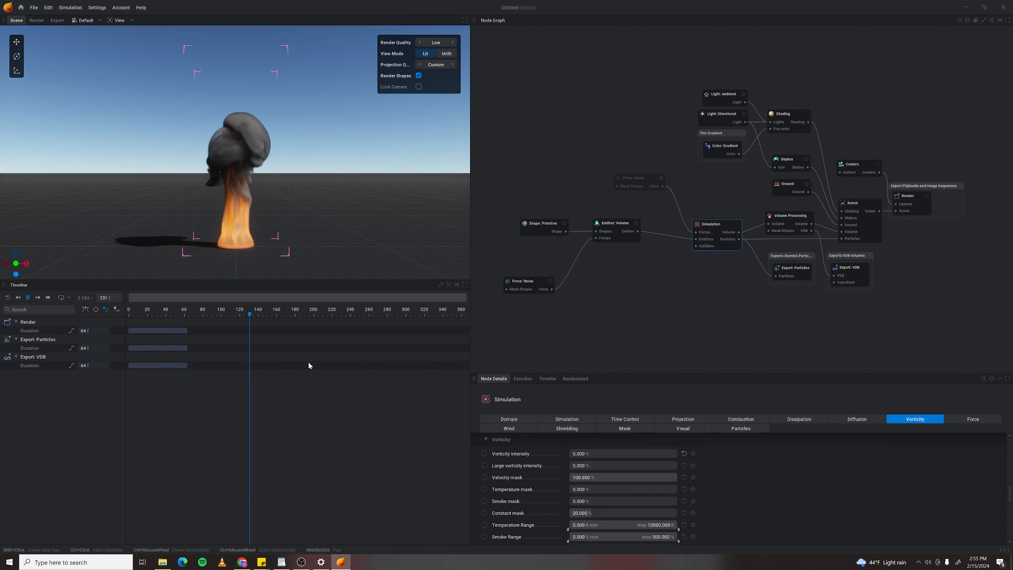
Set the Simulation node's large vorticity intensity to 5% and restart the simulation.
{"action": "left_click", "coordinate": [594, 464]}
{"action": "type", "text": "5"}
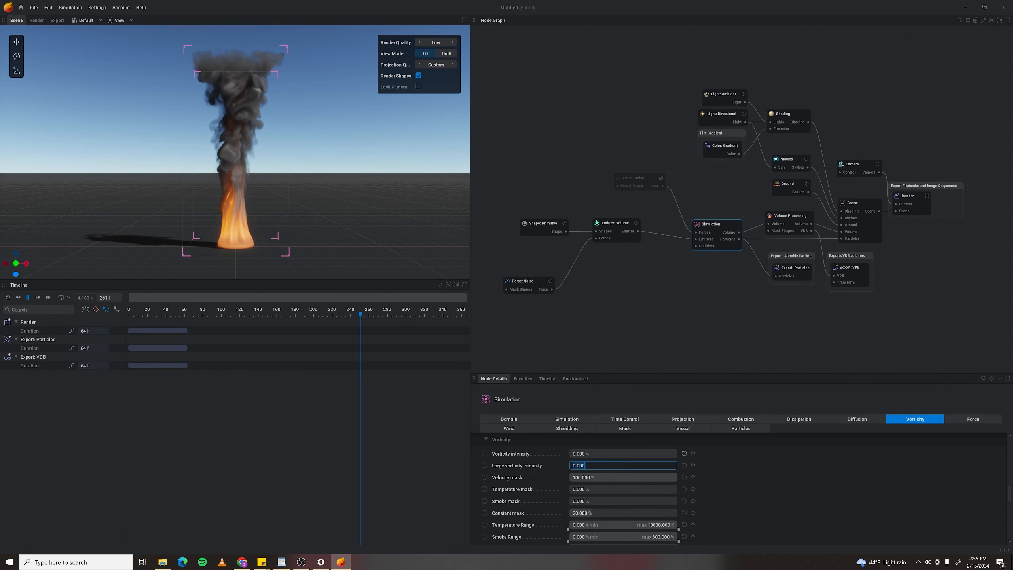
{"action": "key", "text": "Return"}
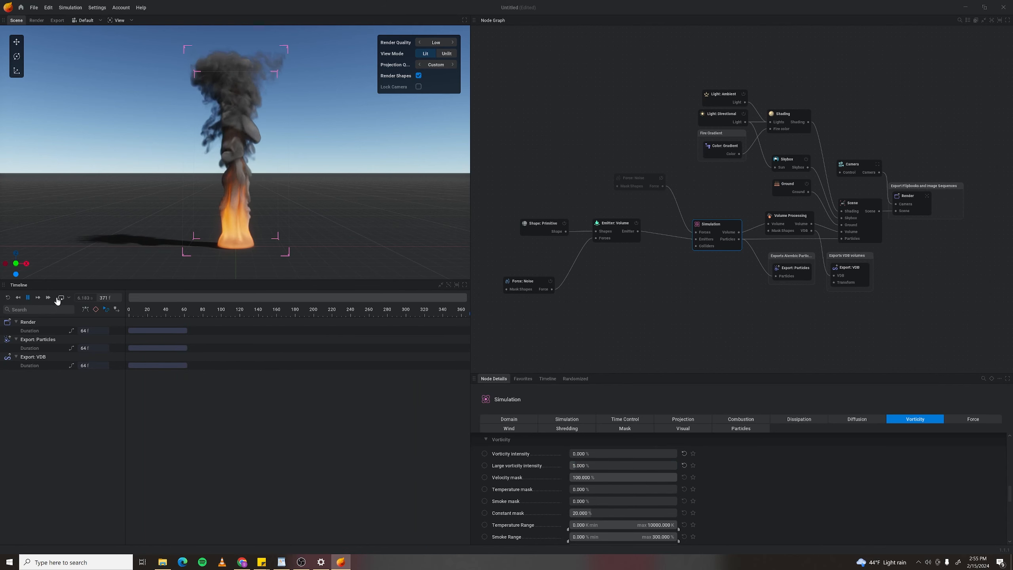
{"action": "left_click", "coordinate": [8, 297]}
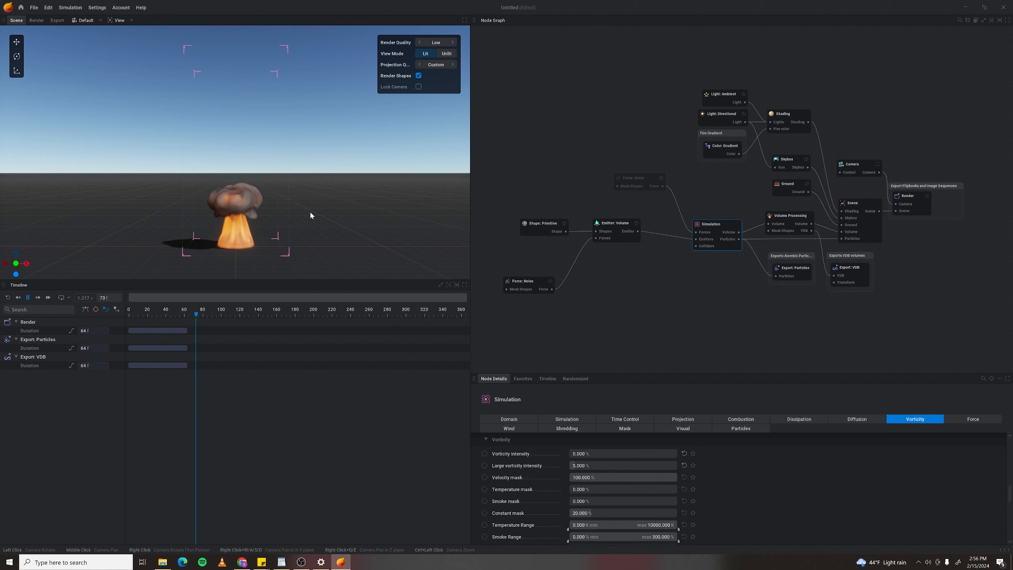
Set the Simulation node's vorticity intensity to 5%.
{"action": "left_click", "coordinate": [598, 453]}
{"action": "type", "text": "5"}
{"action": "key", "text": "Return"}
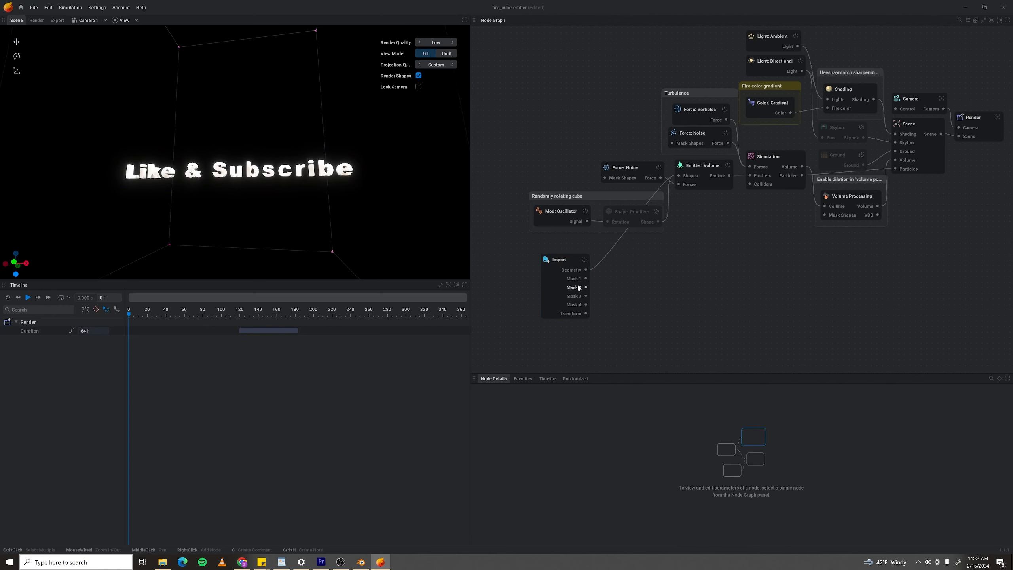
Play the burning text simulation in the fire_cube project.
{"action": "left_click", "coordinate": [28, 298]}
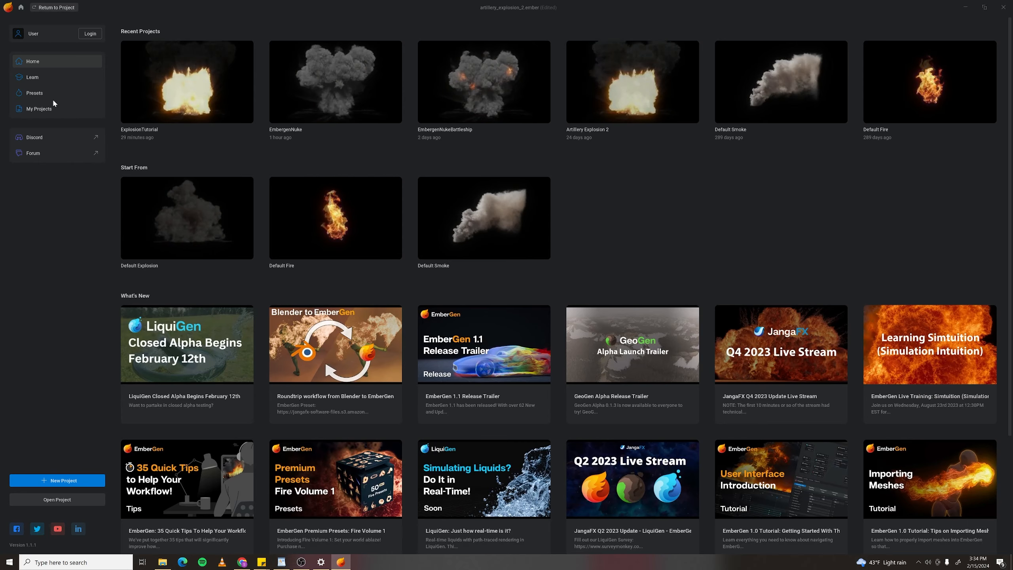
Open the Artillery Explosion 2 preset, discarding the current project's unsaved changes.
{"action": "left_click", "coordinate": [40, 94]}
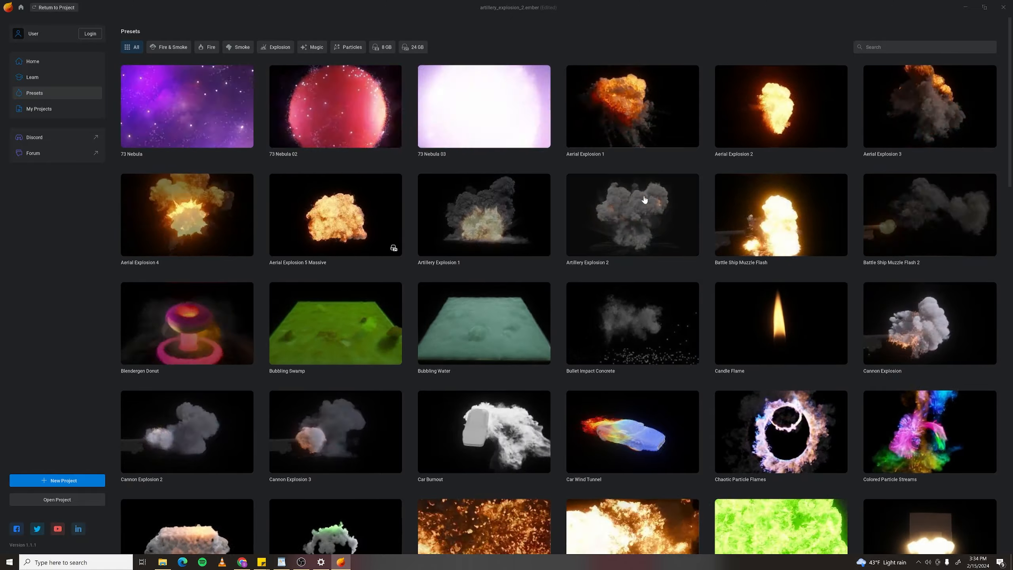
{"action": "left_click", "coordinate": [653, 218]}
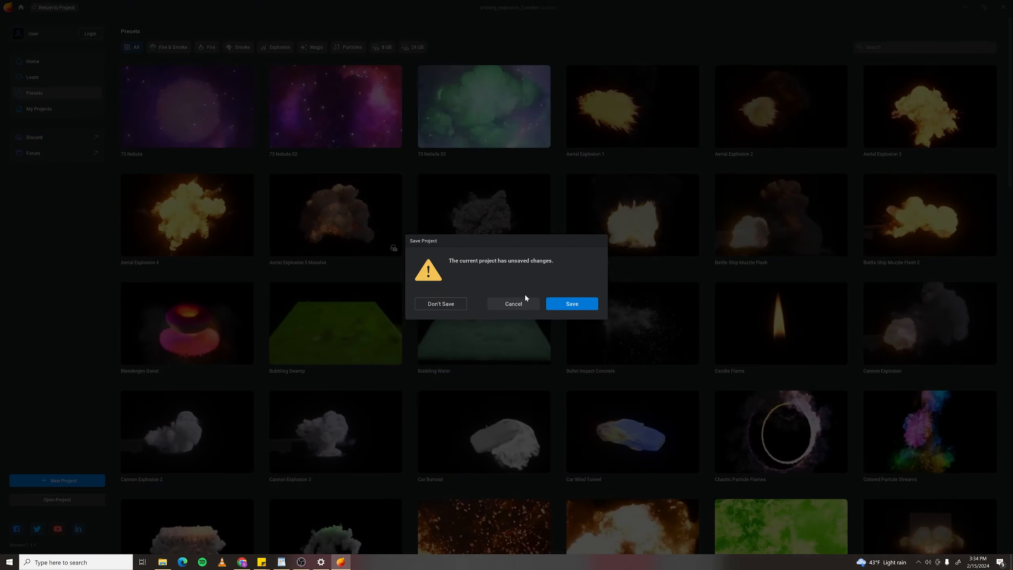
{"action": "left_click", "coordinate": [450, 303]}
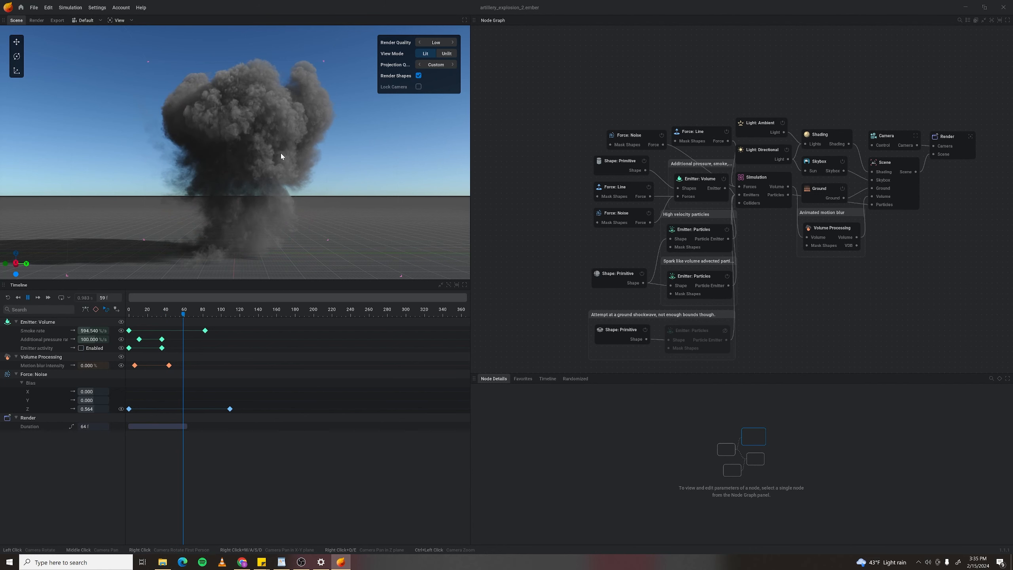
Inspect the running artillery explosion from several angles, then reset the simulation to frame 0.
{"action": "left_click_drag", "start_coordinate": [360, 183], "coordinate": [344, 186]}
{"action": "scroll", "coordinate": [344, 186], "scroll_direction": "down", "scroll_amount": 1}
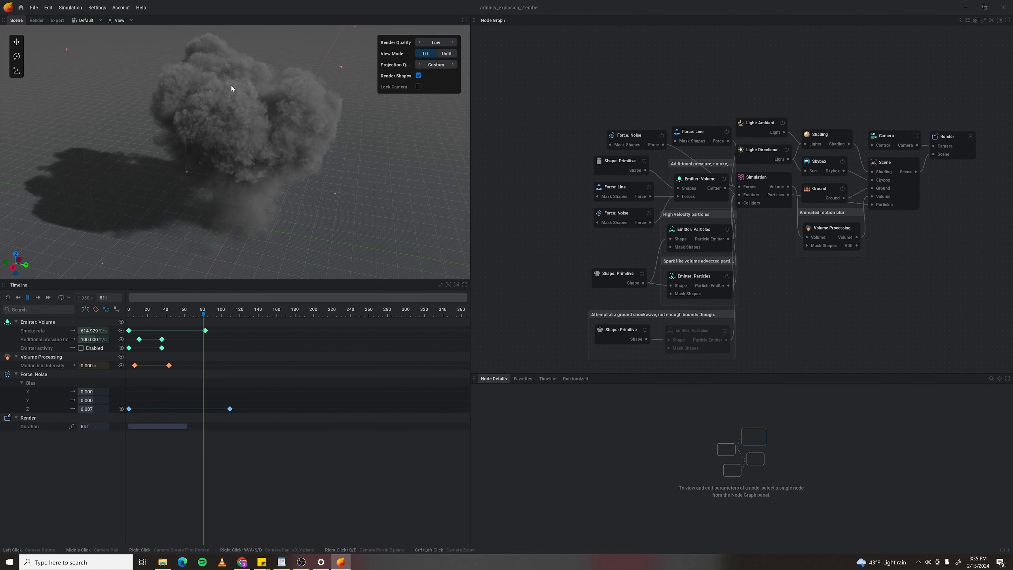
{"action": "left_click_drag", "start_coordinate": [360, 150], "coordinate": [244, 285]}
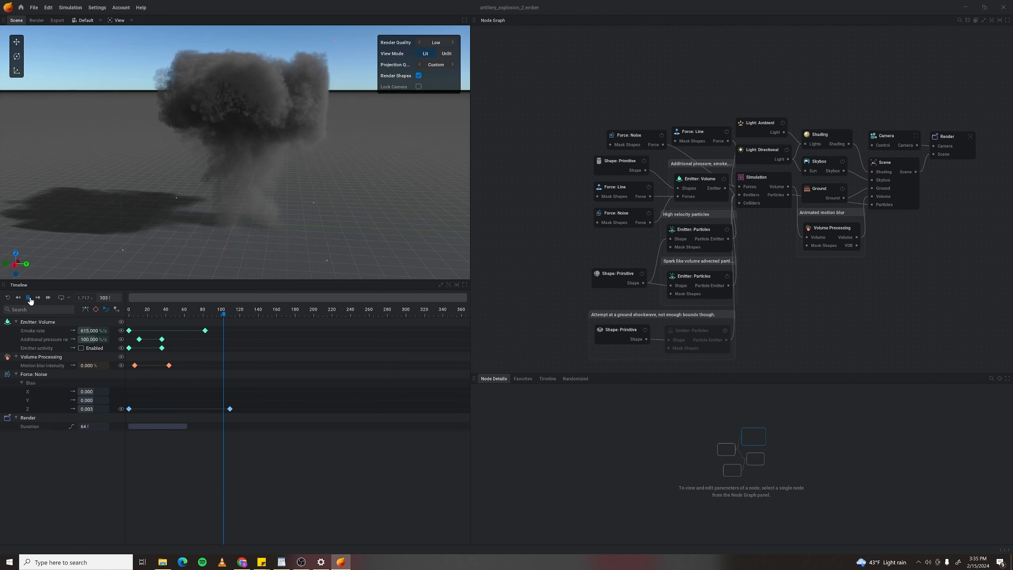
{"action": "left_click", "coordinate": [6, 297]}
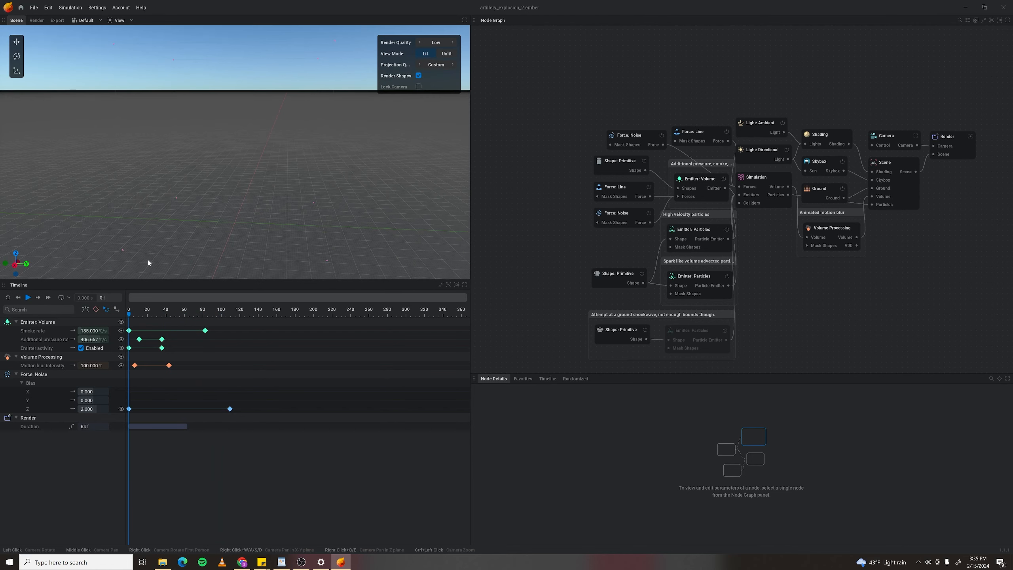
Spread the input nodes away from Simulation, placing its Force: Noise and Force: Line nodes above the emitters, and disable both forces.
{"action": "left_click_drag", "start_coordinate": [565, 98], "coordinate": [676, 331]}
{"action": "left_click", "coordinate": [759, 325]}
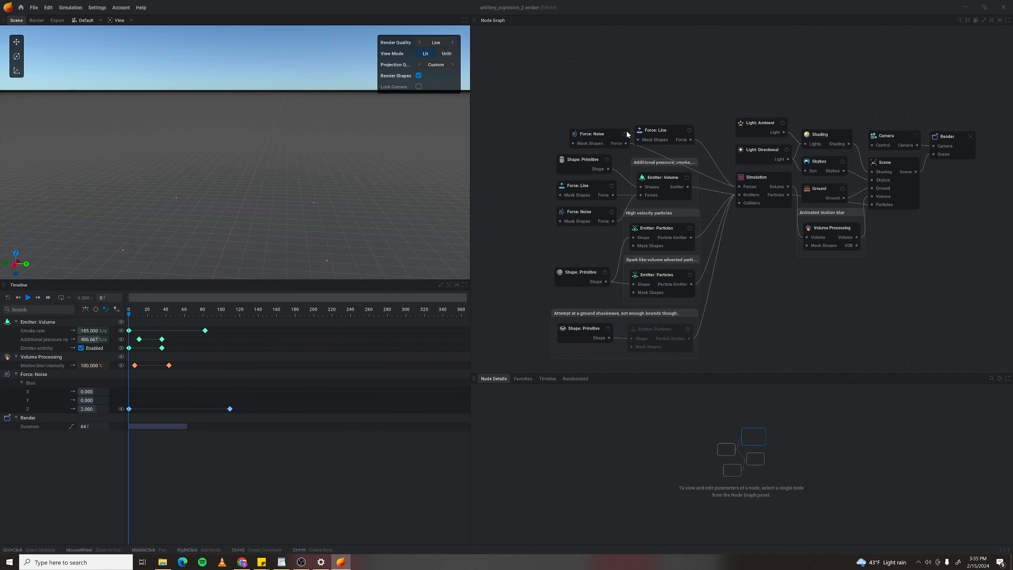
{"action": "left_click_drag", "start_coordinate": [595, 133], "coordinate": [641, 82]}
{"action": "left_click_drag", "start_coordinate": [670, 132], "coordinate": [655, 80]}
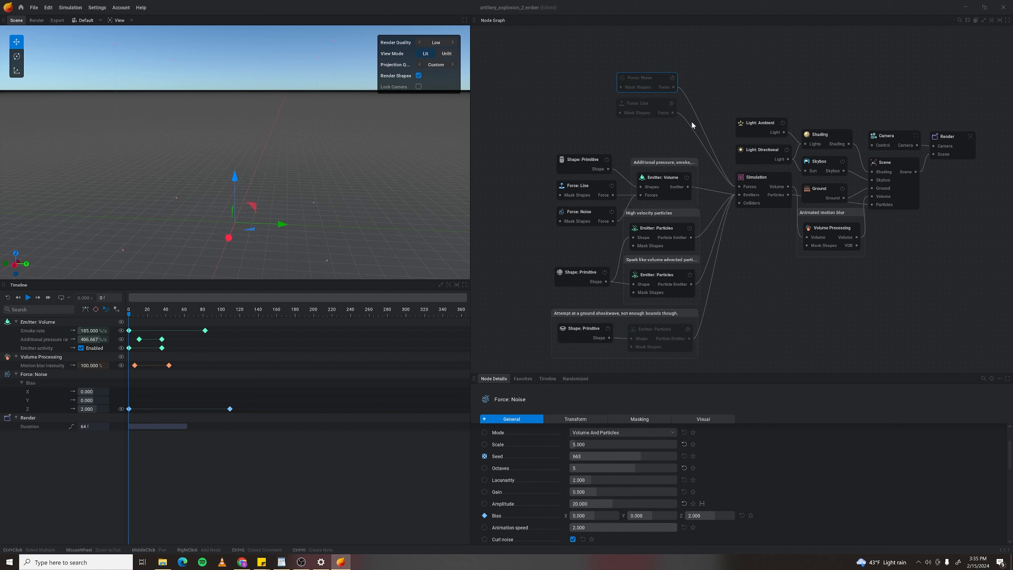
{"action": "left_click", "coordinate": [772, 263]}
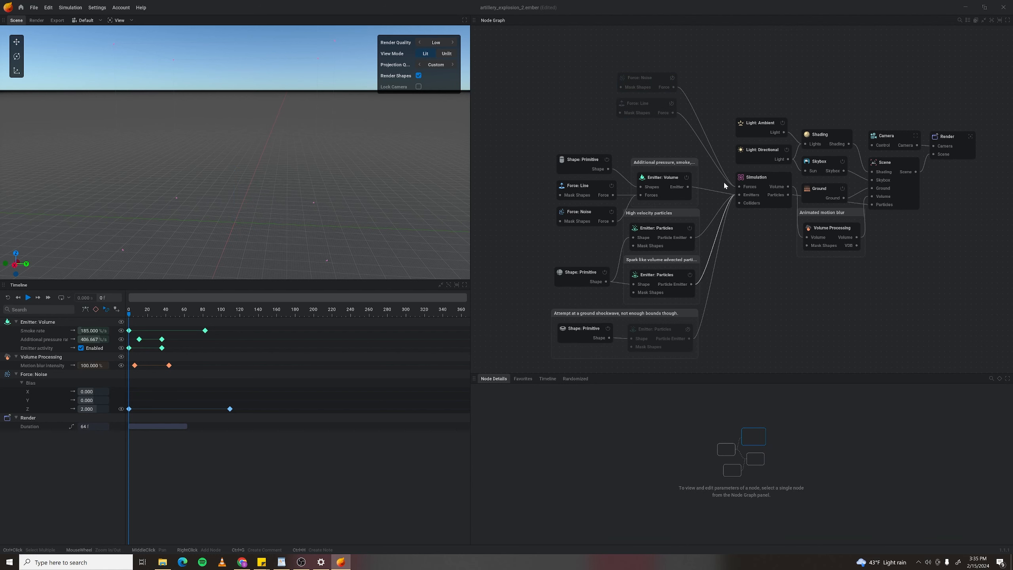
Disable the spark-like volume-advected Emitter: Particles node, then play the simulation and pause it at about frame 68.
{"action": "left_click", "coordinate": [578, 159]}
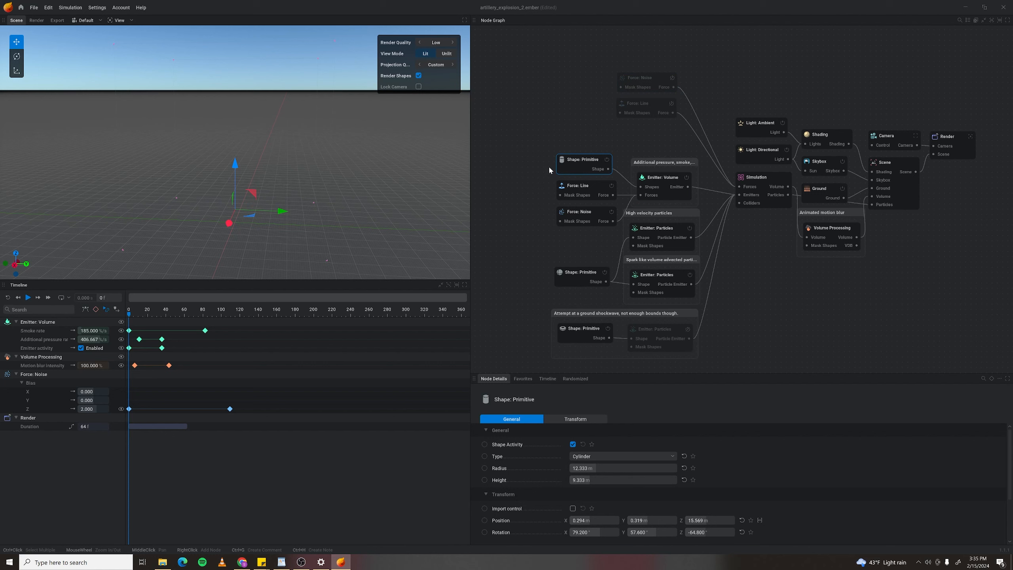
{"action": "mouse_move", "coordinate": [661, 176]}
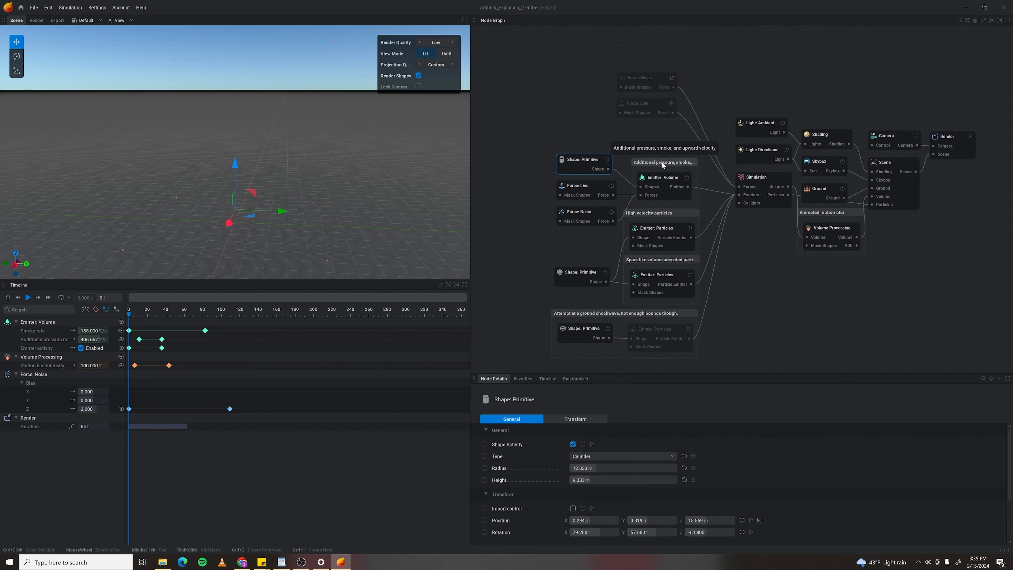
{"action": "mouse_move", "coordinate": [664, 232]}
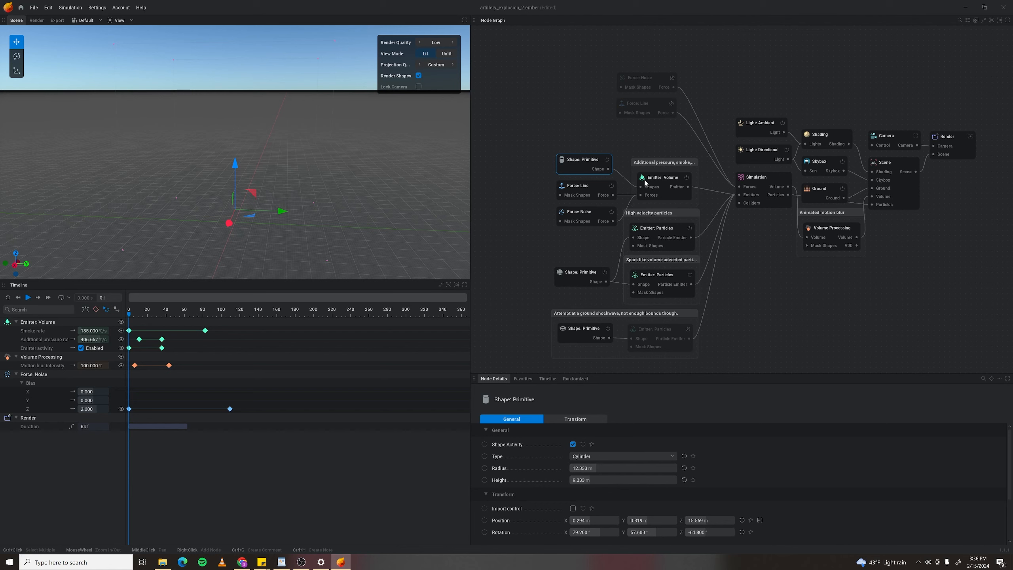
{"action": "left_click", "coordinate": [691, 278]}
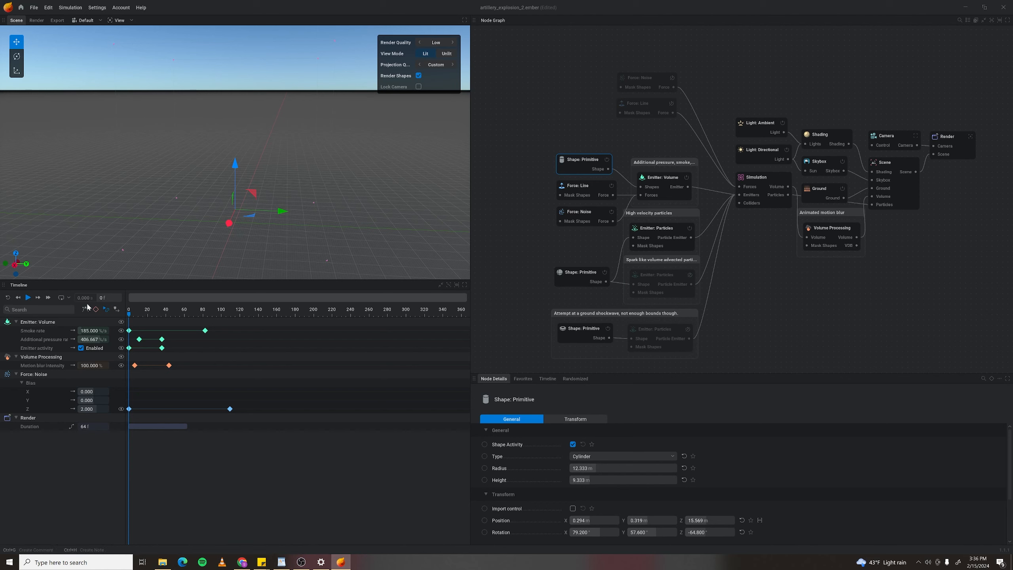
{"action": "left_click", "coordinate": [28, 297]}
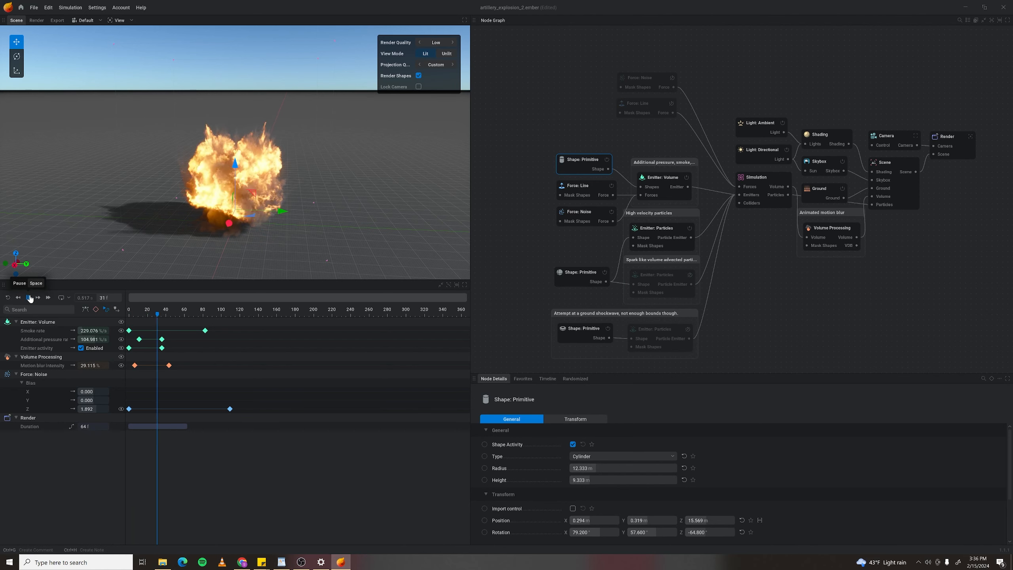
{"action": "left_click", "coordinate": [29, 297]}
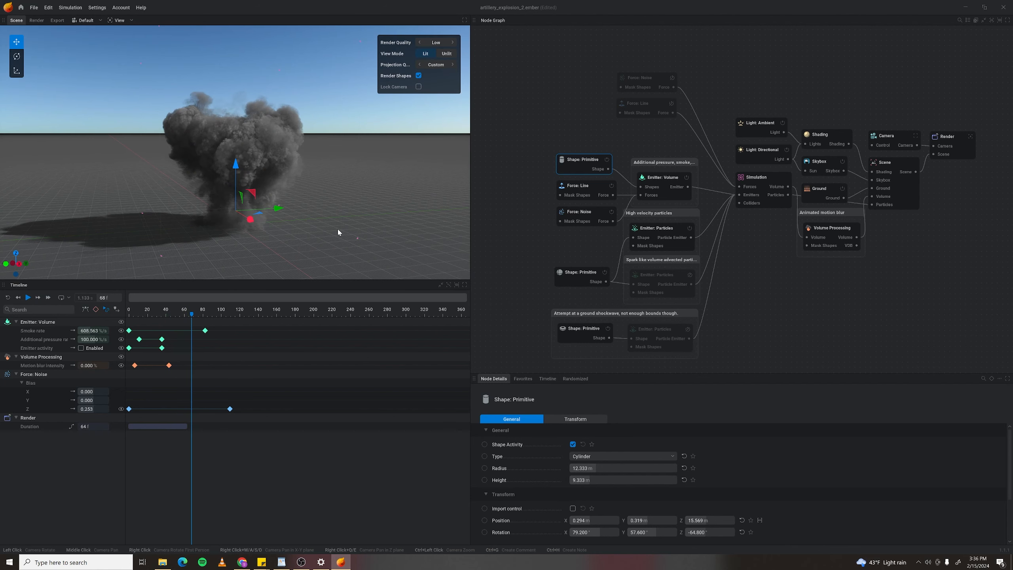
Set the Simulation node's voxel size to 0.3 m and apply the new resolution.
{"action": "left_click", "coordinate": [765, 178]}
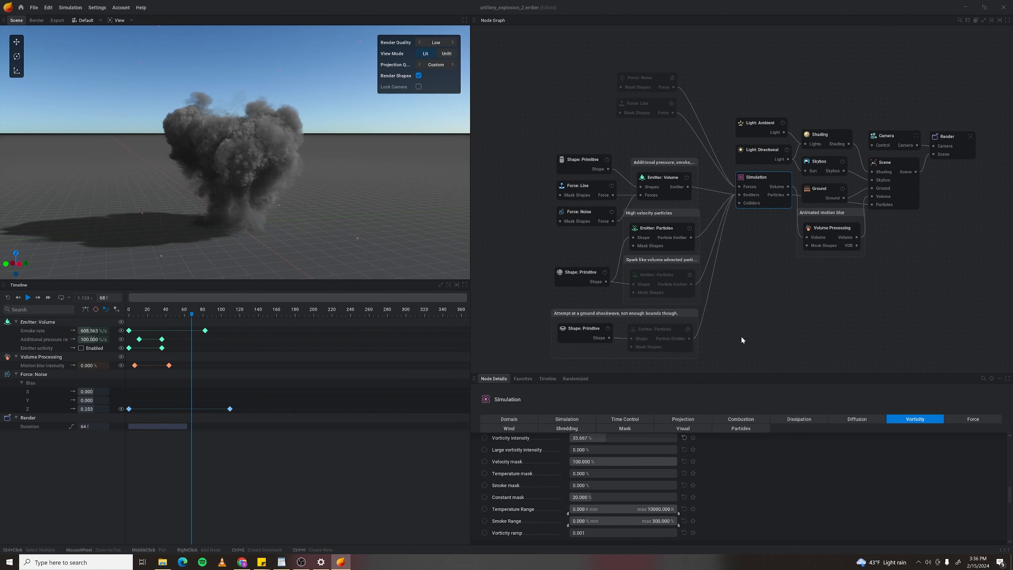
{"action": "left_click", "coordinate": [512, 419]}
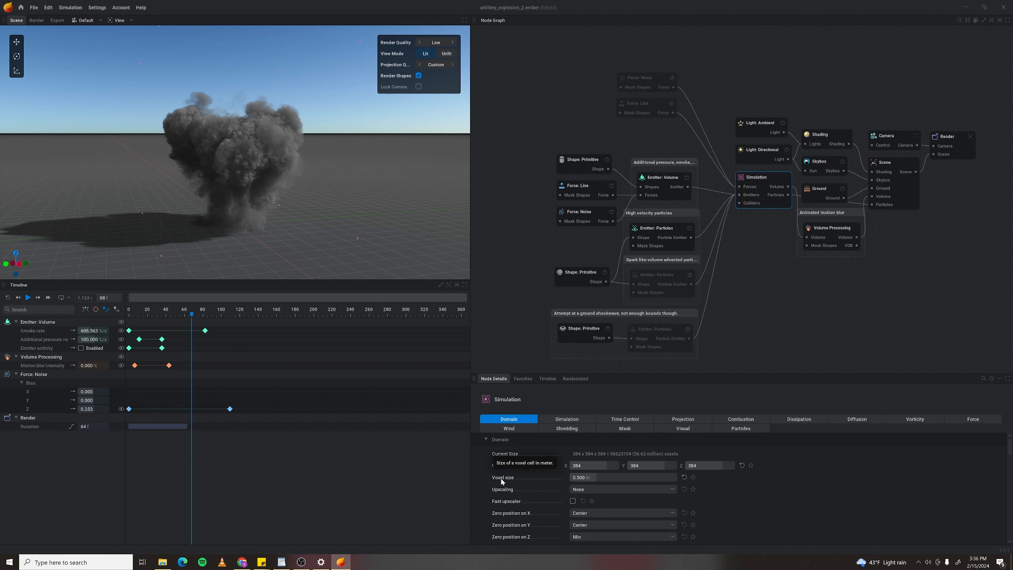
{"action": "left_click", "coordinate": [582, 479]}
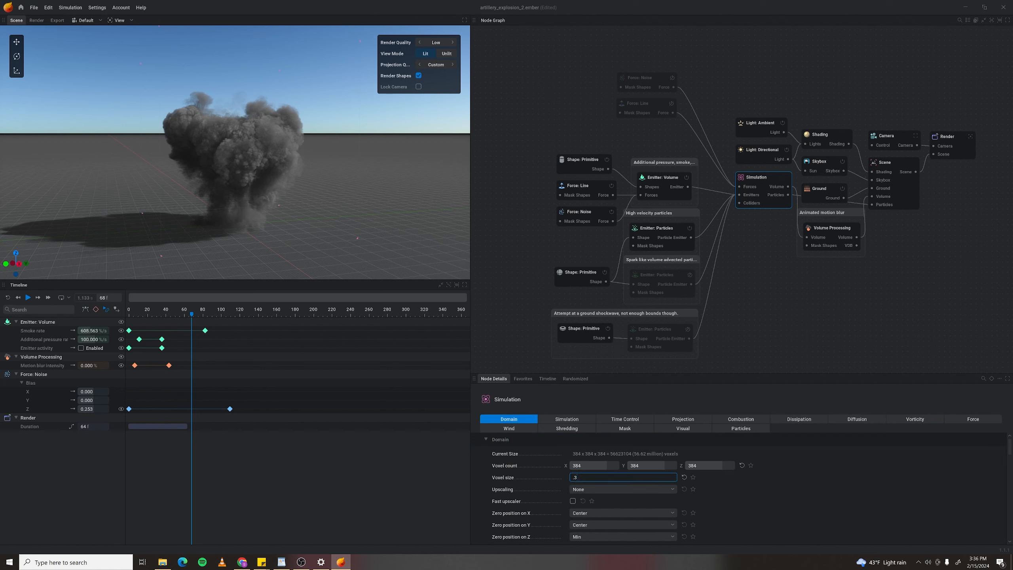
{"action": "key", "text": "Return"}
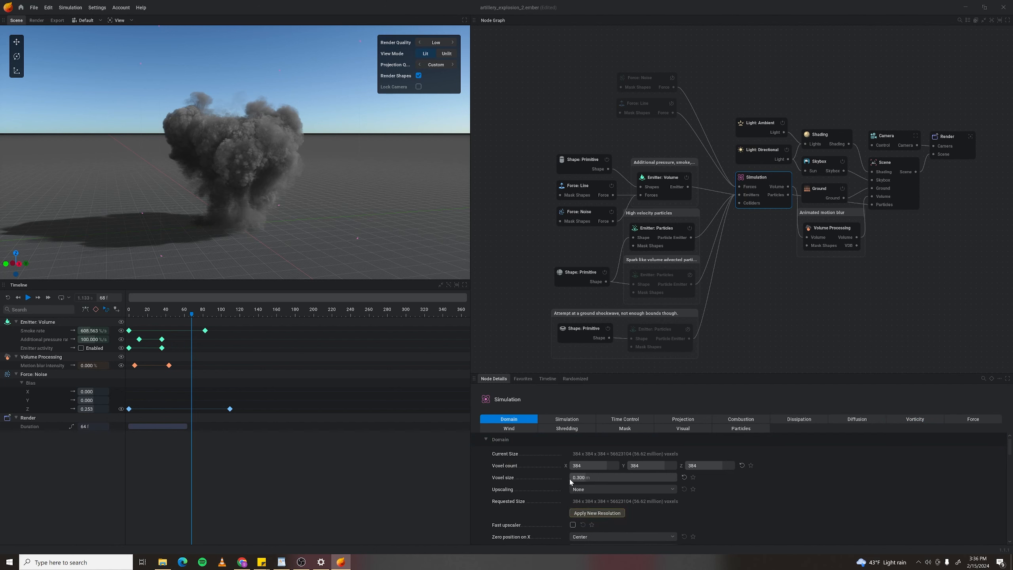
{"action": "left_click", "coordinate": [597, 513]}
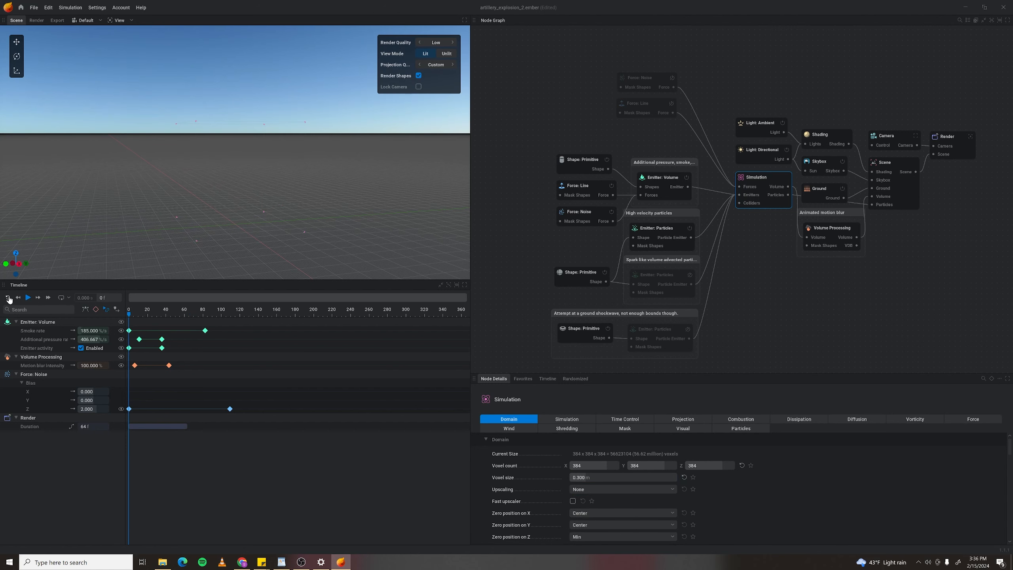
Play the simulation to about frame 40, pause it, and examine the smoke up close.
{"action": "left_click", "coordinate": [28, 299]}
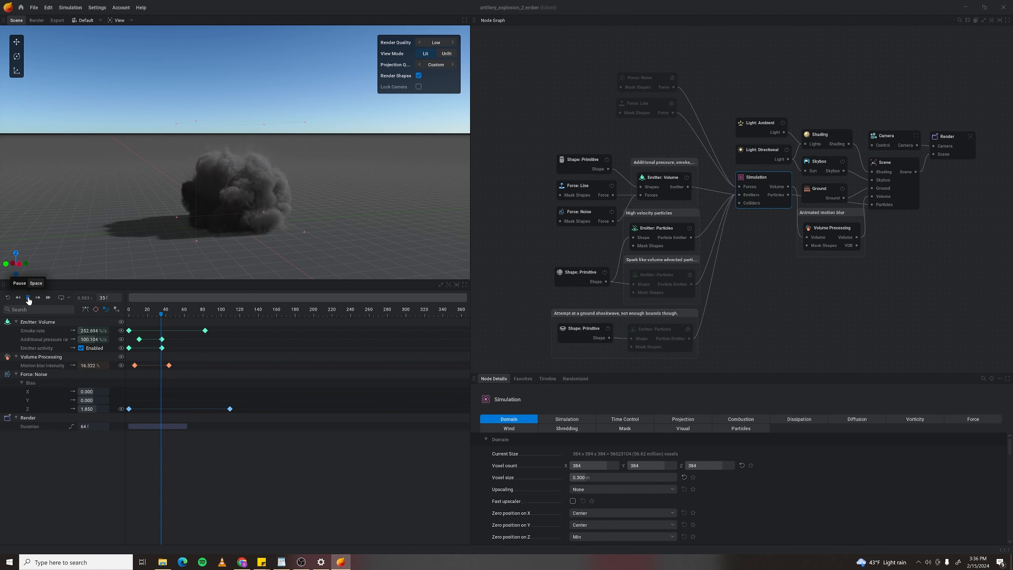
{"action": "left_click", "coordinate": [28, 299]}
{"action": "left_click_drag", "start_coordinate": [195, 174], "coordinate": [225, 188]}
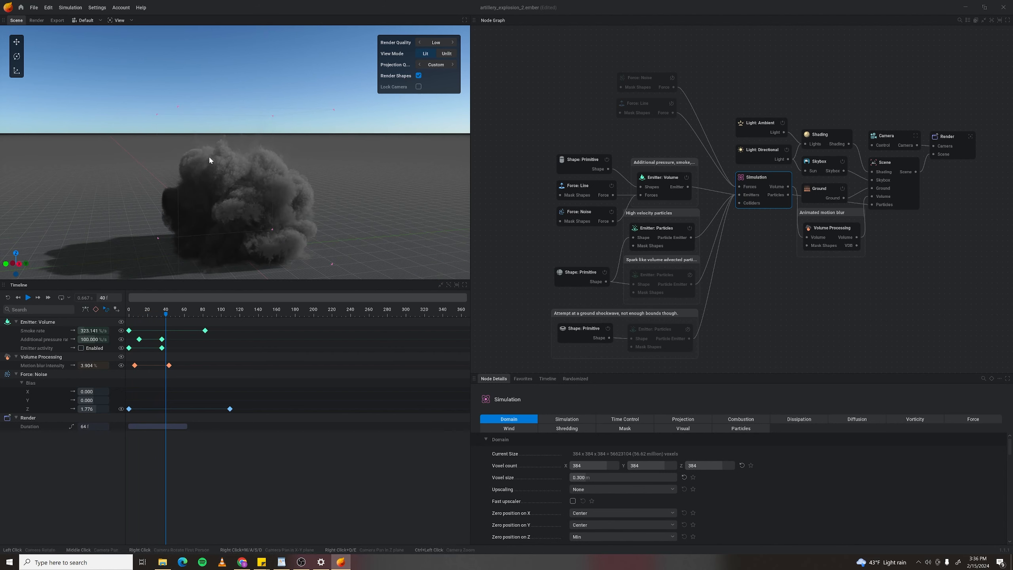
Set the Simulation node's timestep to 150 Hz.
{"action": "left_click", "coordinate": [648, 422]}
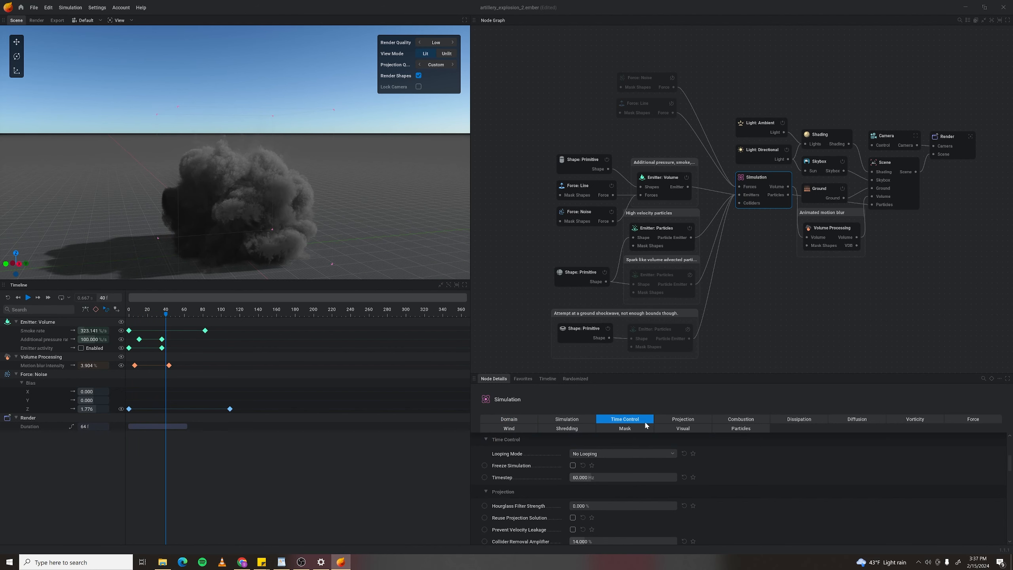
{"action": "mouse_move", "coordinate": [506, 479]}
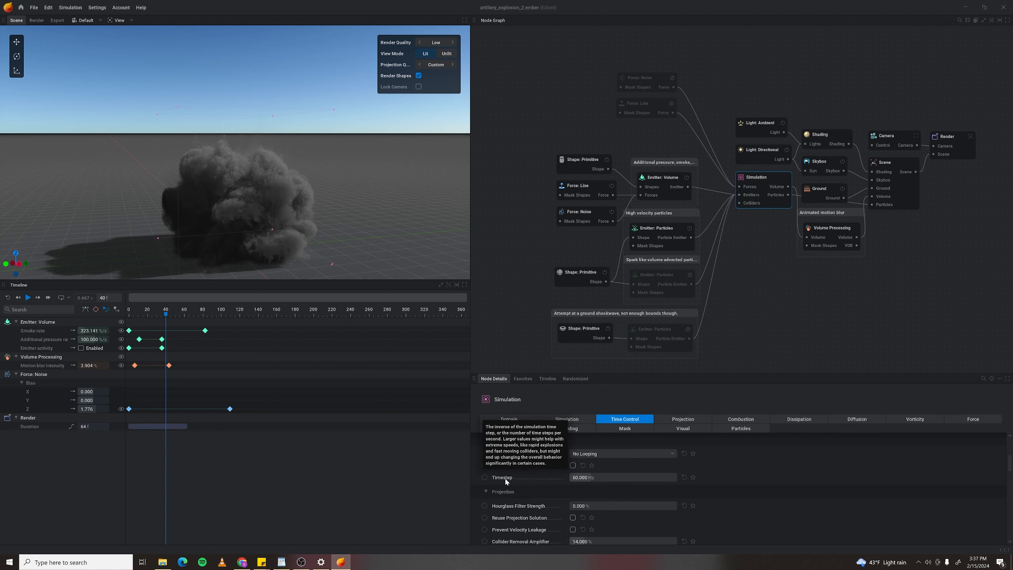
{"action": "left_click", "coordinate": [582, 477]}
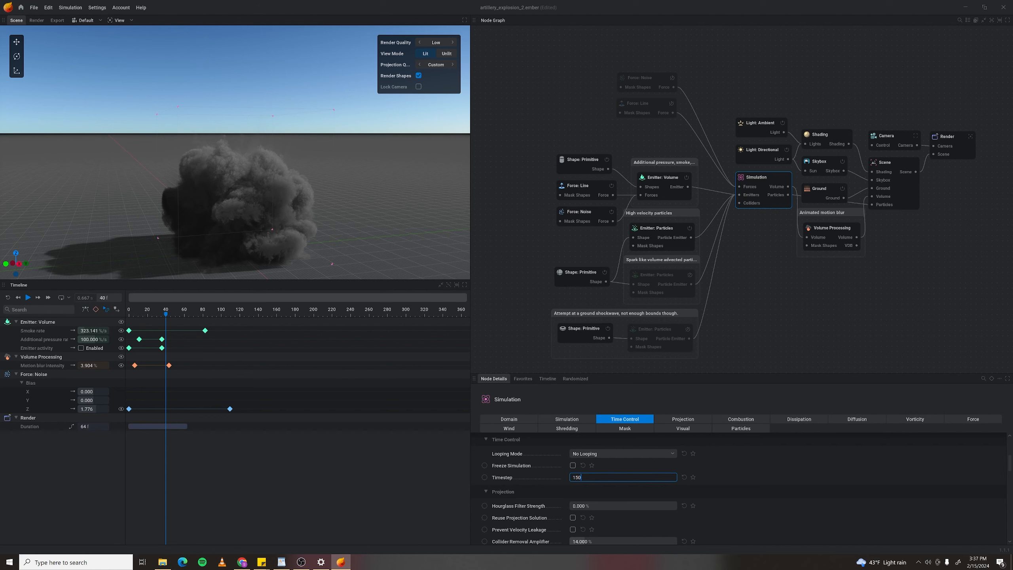
{"action": "key", "text": "Return"}
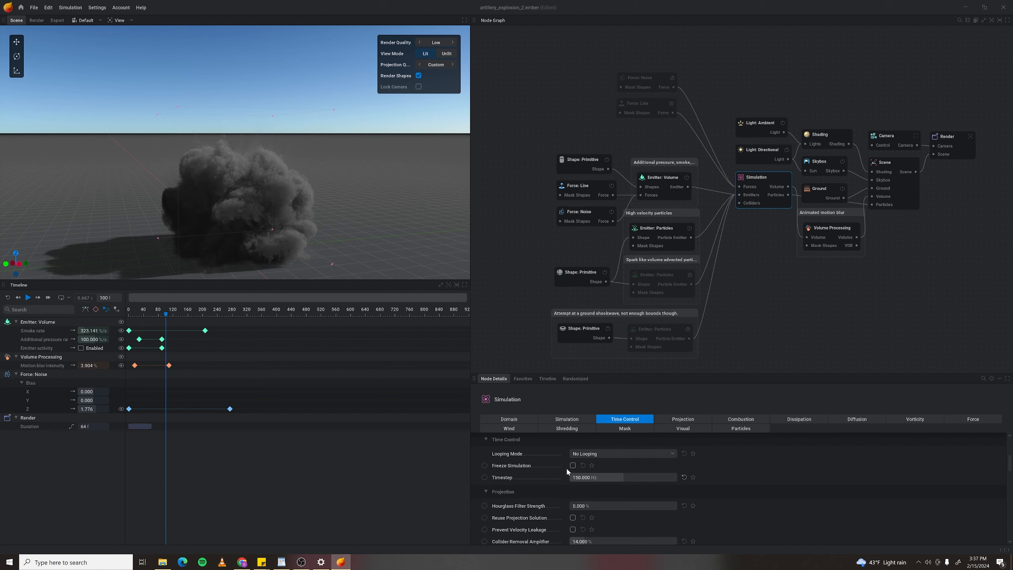
Replay the simulation from the start to frame 150 and inspect the smoke cloud from another angle.
{"action": "left_click", "coordinate": [18, 297]}
{"action": "left_click", "coordinate": [27, 298]}
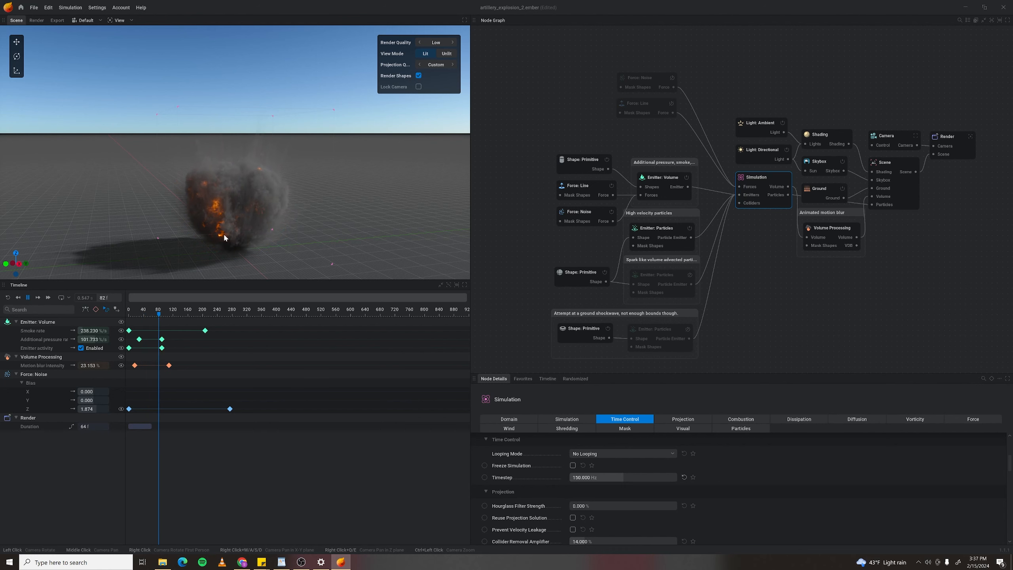
{"action": "left_click_drag", "start_coordinate": [334, 240], "coordinate": [280, 215]}
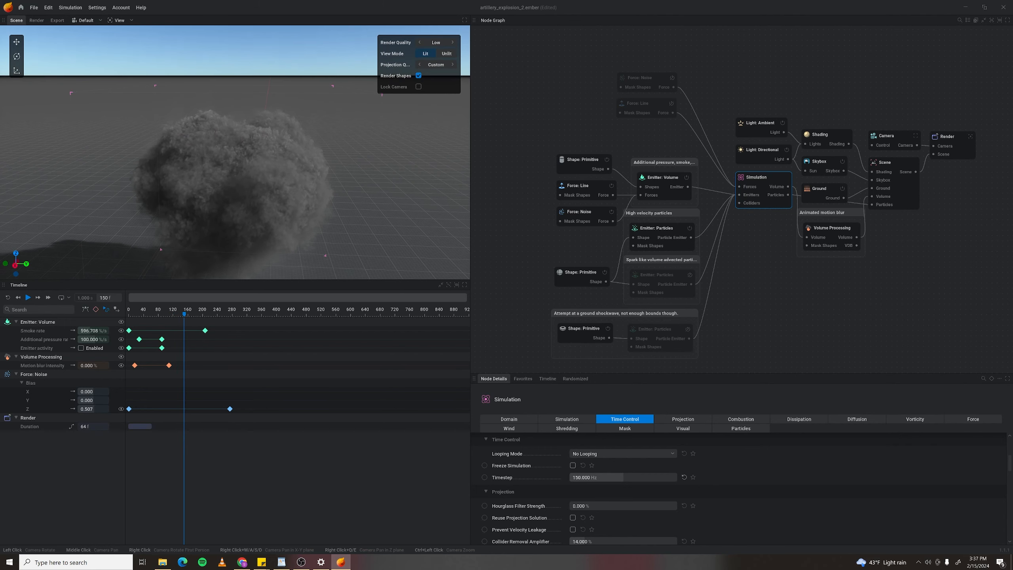
Set the Simulation node's vorticity intensity to 1% and large vorticity intensity to 2%, and replay the simulation.
{"action": "left_click", "coordinate": [916, 419]}
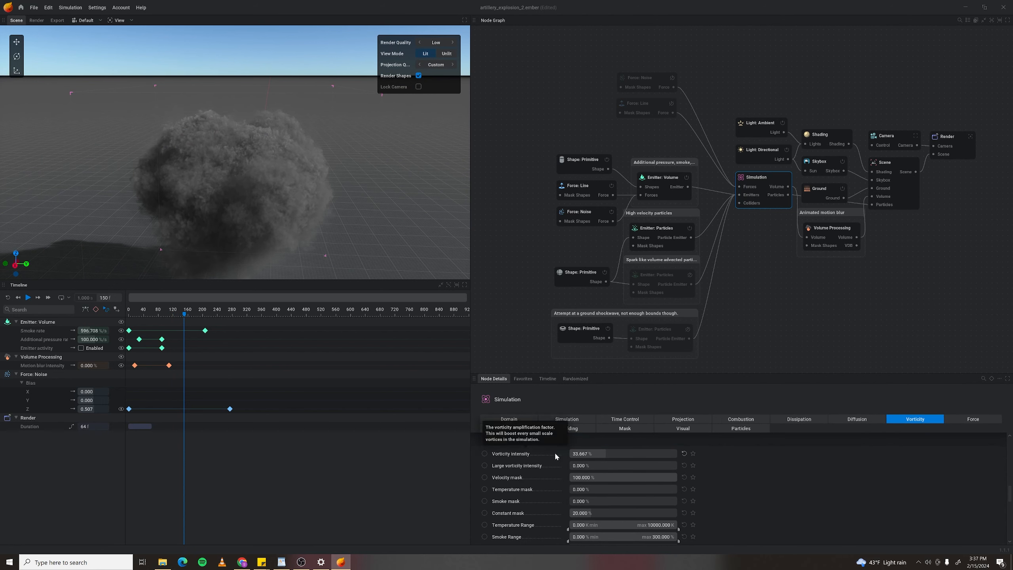
{"action": "left_click", "coordinate": [587, 454]}
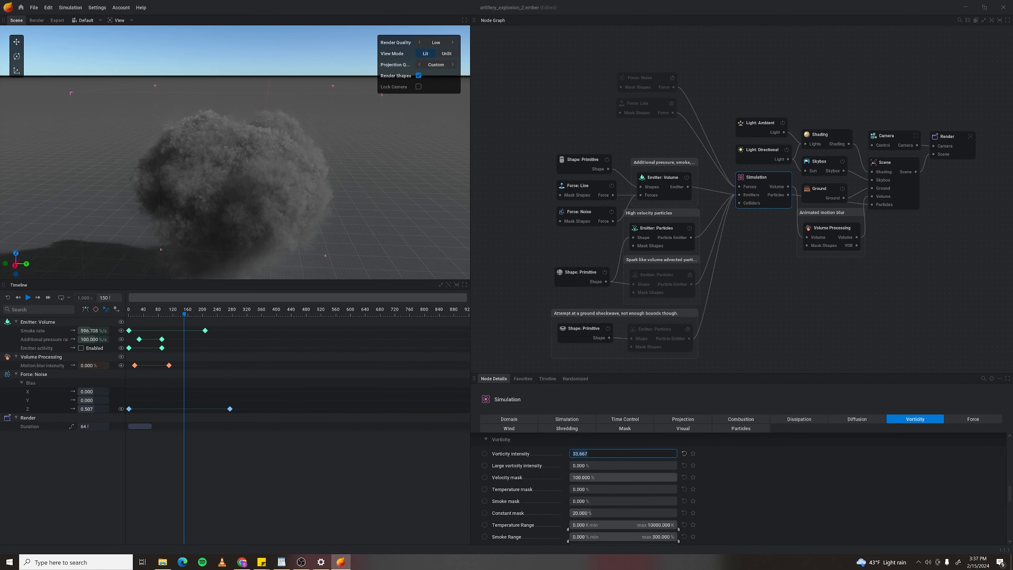
{"action": "key", "text": "Return"}
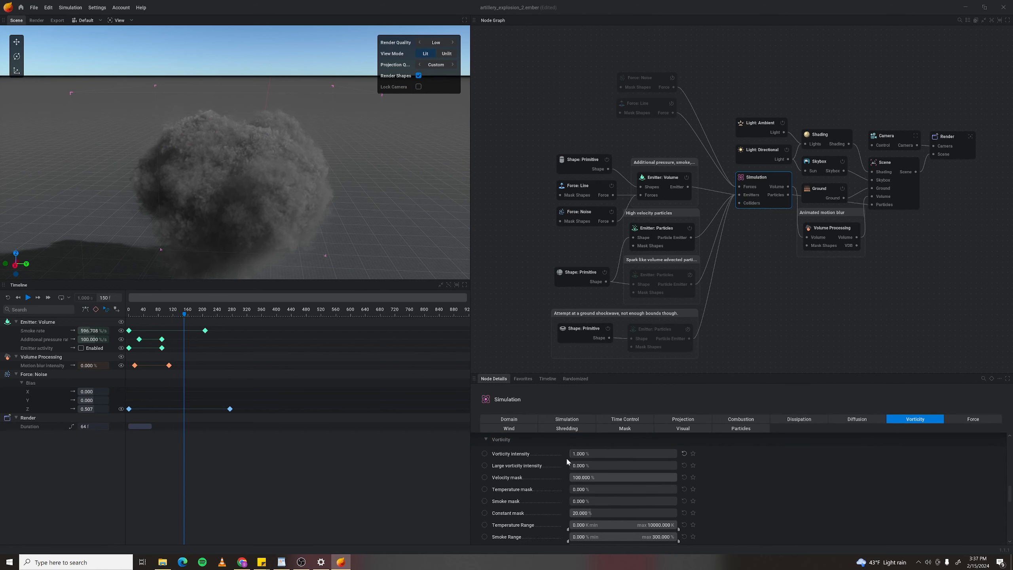
{"action": "left_click", "coordinate": [573, 466]}
{"action": "key", "text": "Return"}
{"action": "key", "text": "space"}
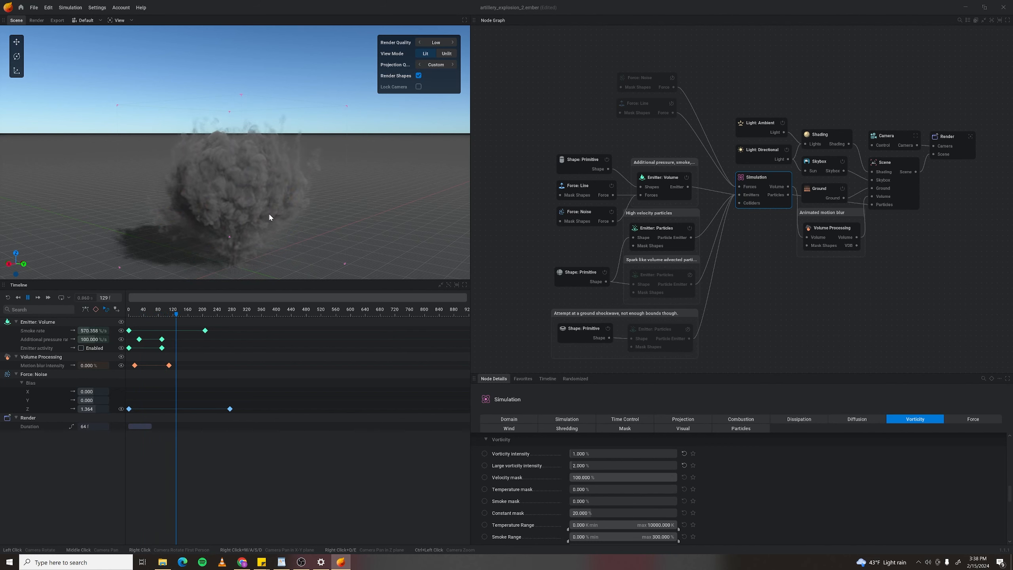
Restart the simulation with the Emitter: Volume node disabled and play to about frame 53 to view the particle emission alone.
{"action": "left_click", "coordinate": [7, 297]}
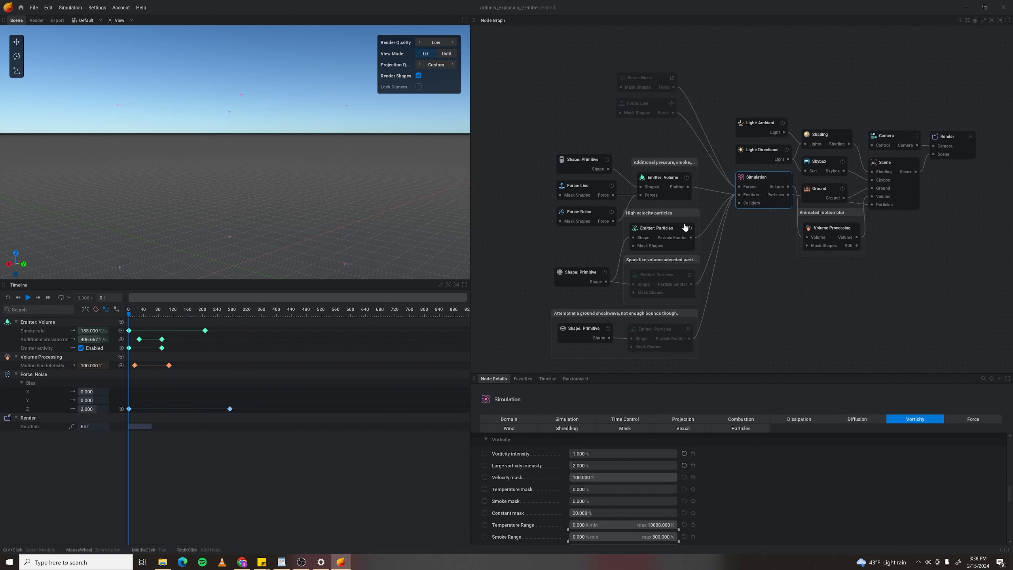
{"action": "left_click", "coordinate": [686, 178]}
{"action": "left_click", "coordinate": [27, 297]}
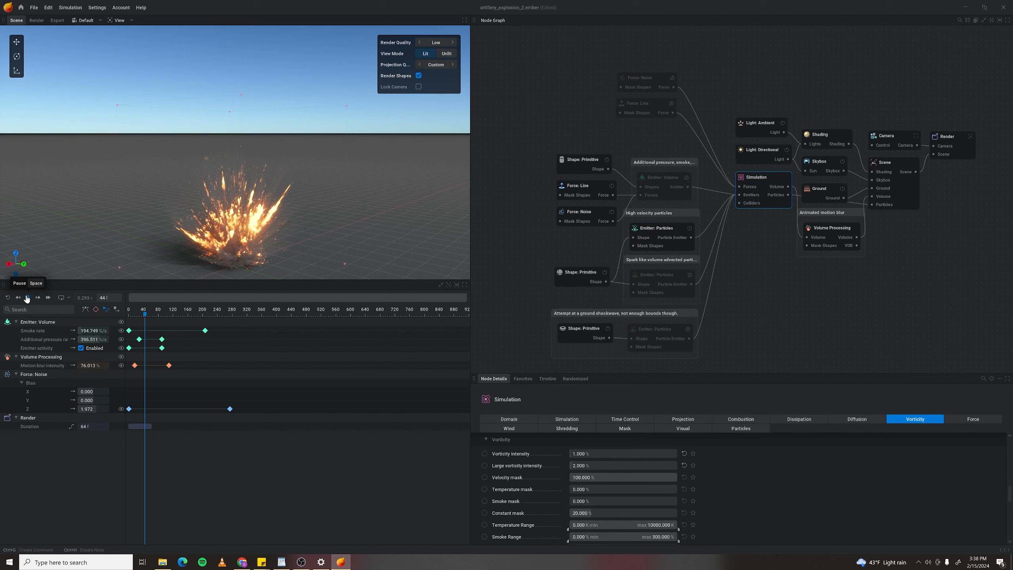
{"action": "left_click", "coordinate": [28, 297]}
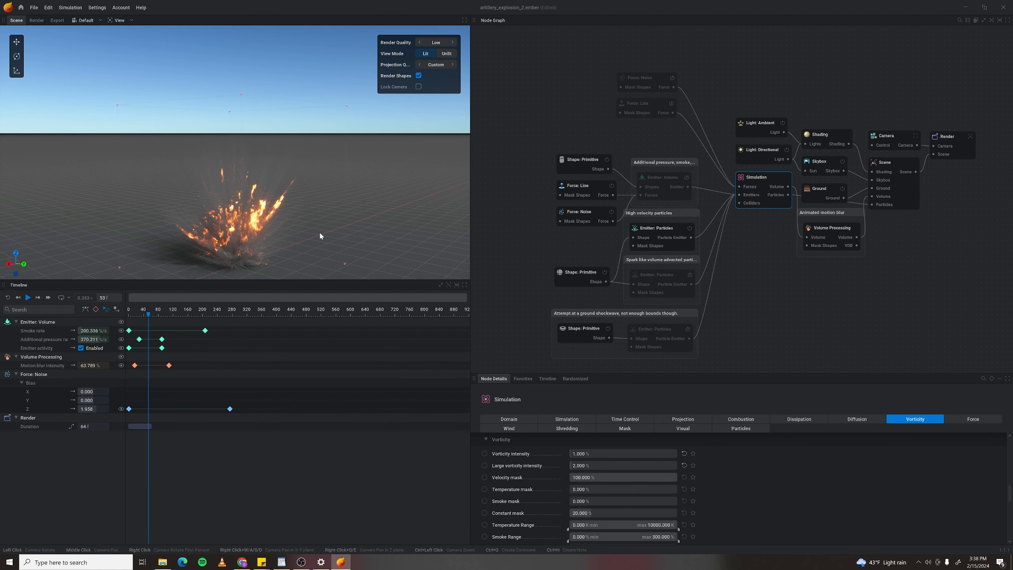
Set the high velocity Emitter: Particles emission speed limits to about 114 minimum and 172 maximum, preview briefly, and return to frame 0.
{"action": "left_click", "coordinate": [657, 230]}
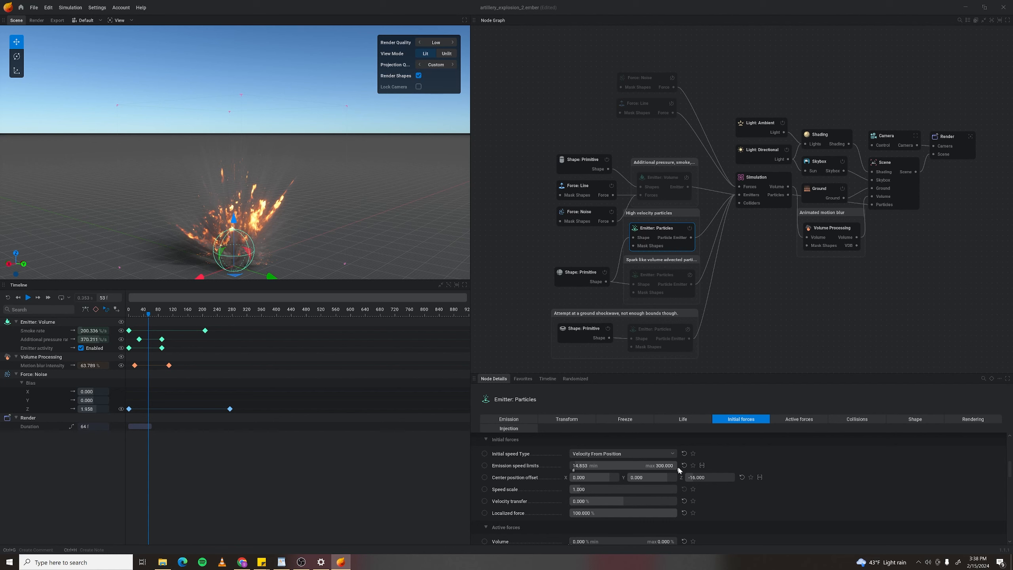
{"action": "mouse_move", "coordinate": [581, 471]}
{"action": "left_click_drag", "start_coordinate": [580, 472], "coordinate": [606, 465]}
{"action": "left_click_drag", "start_coordinate": [677, 472], "coordinate": [633, 470]}
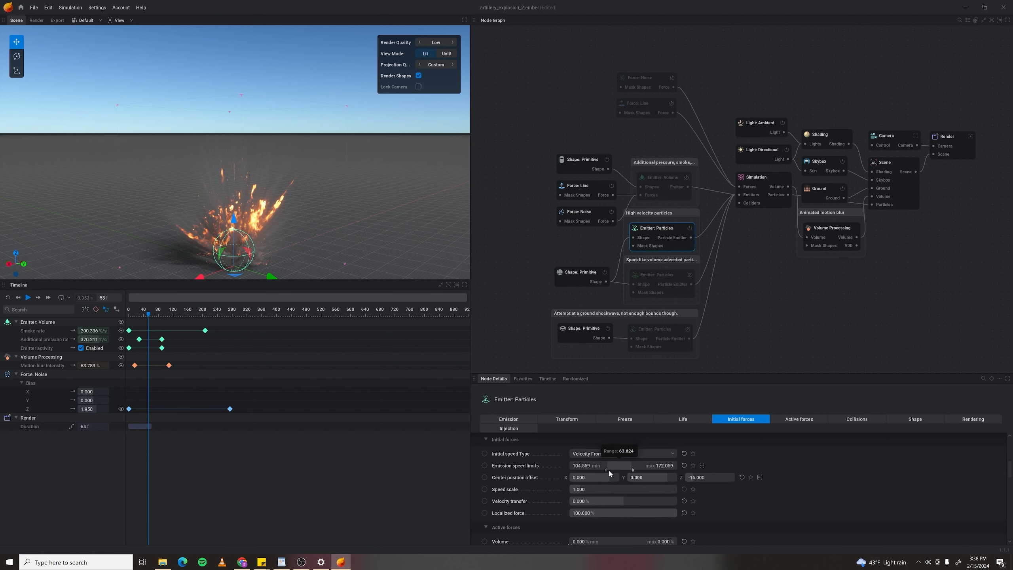
{"action": "left_click", "coordinate": [8, 297]}
{"action": "left_click", "coordinate": [28, 298]}
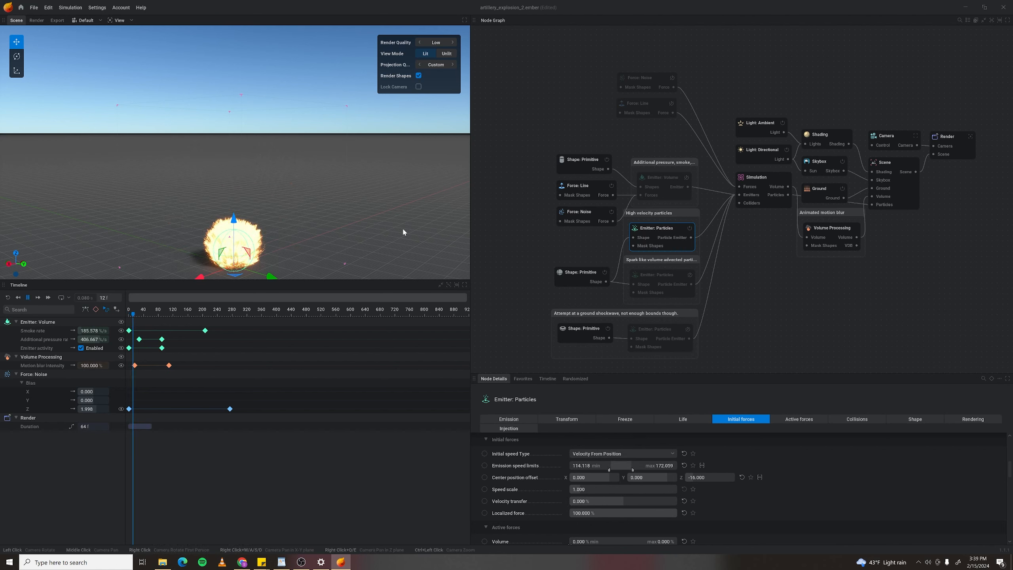
{"action": "left_click", "coordinate": [18, 298]}
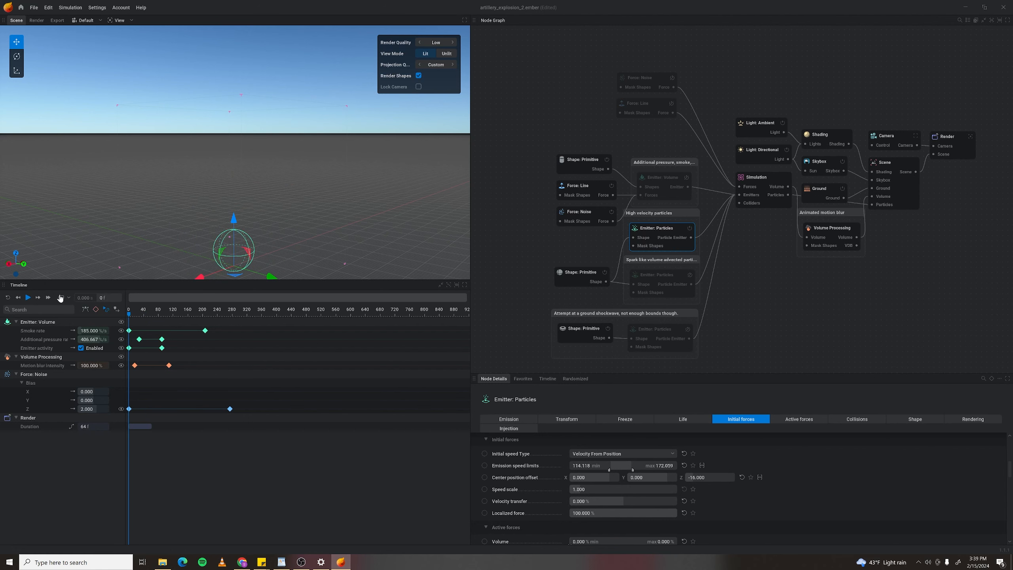
Re-enable the Emitter: Volume node, play the simulation to about frame 178, and inspect the smoke cloud from different angles.
{"action": "left_click", "coordinate": [686, 178]}
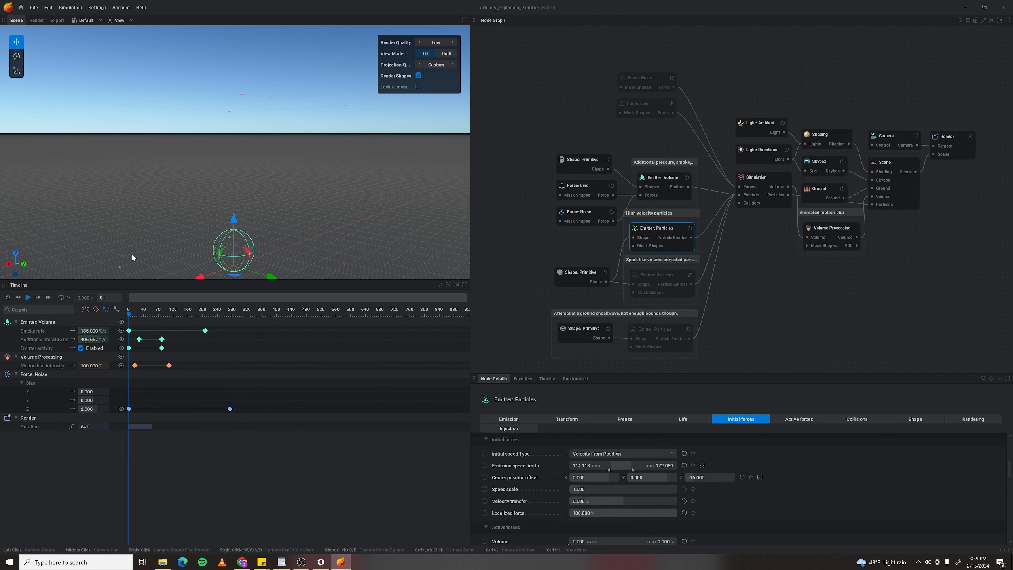
{"action": "left_click", "coordinate": [28, 297]}
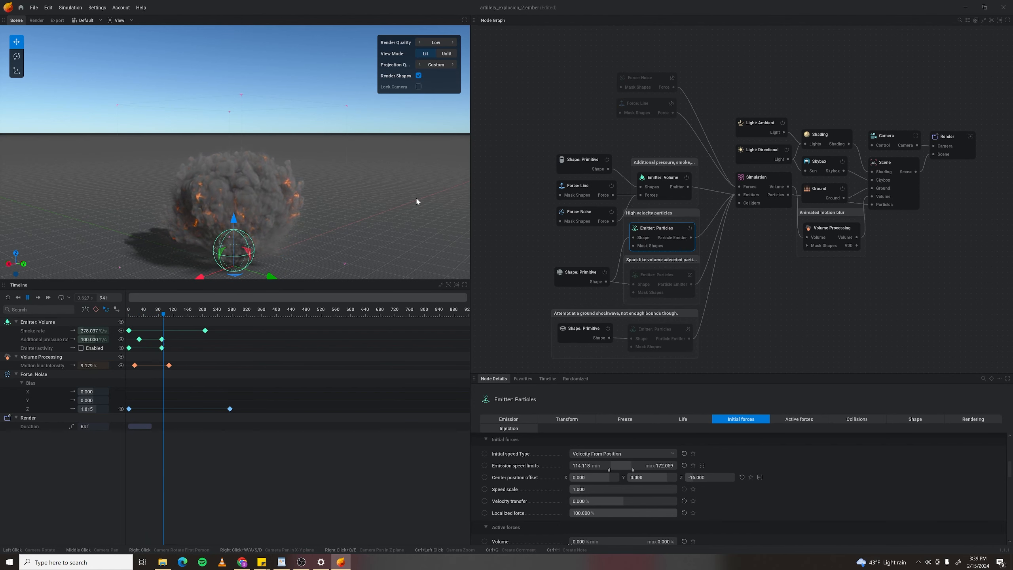
{"action": "left_click_drag", "start_coordinate": [416, 199], "coordinate": [352, 233]}
{"action": "mouse_move", "coordinate": [269, 217]}
{"action": "left_mouse_down"}
{"action": "mouse_move", "coordinate": [269, 247]}
{"action": "mouse_move", "coordinate": [269, 199]}
{"action": "left_mouse_up"}
{"action": "key", "text": "space"}
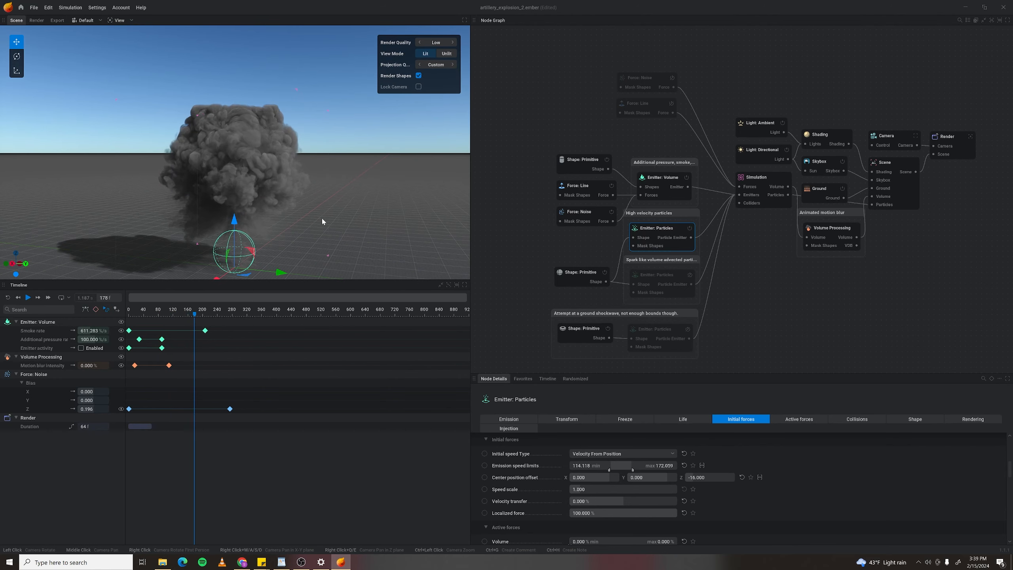
{"action": "left_click_drag", "start_coordinate": [273, 237], "coordinate": [246, 267]}
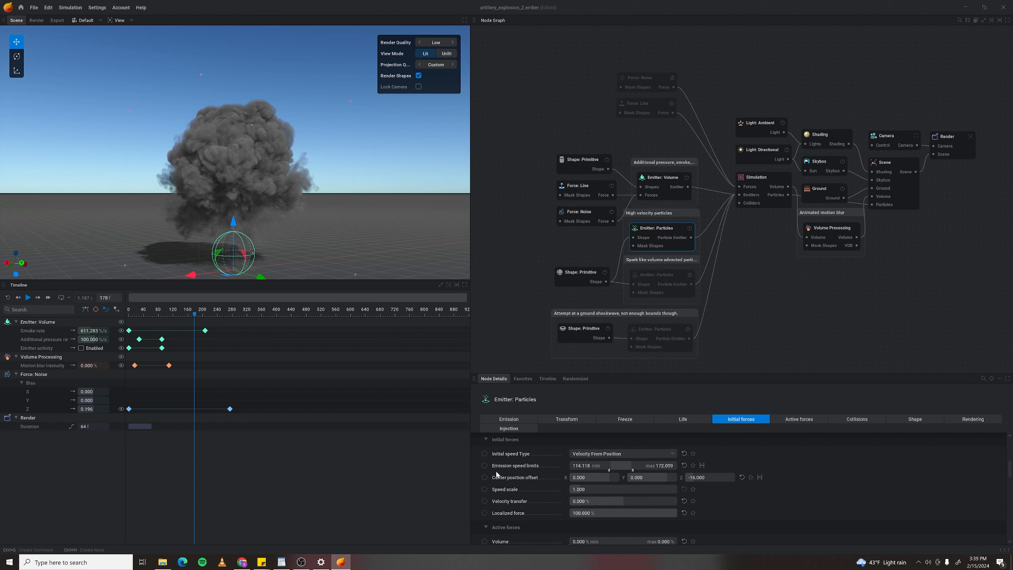
{"action": "scroll", "coordinate": [266, 244], "scroll_direction": "down", "scroll_amount": 2}
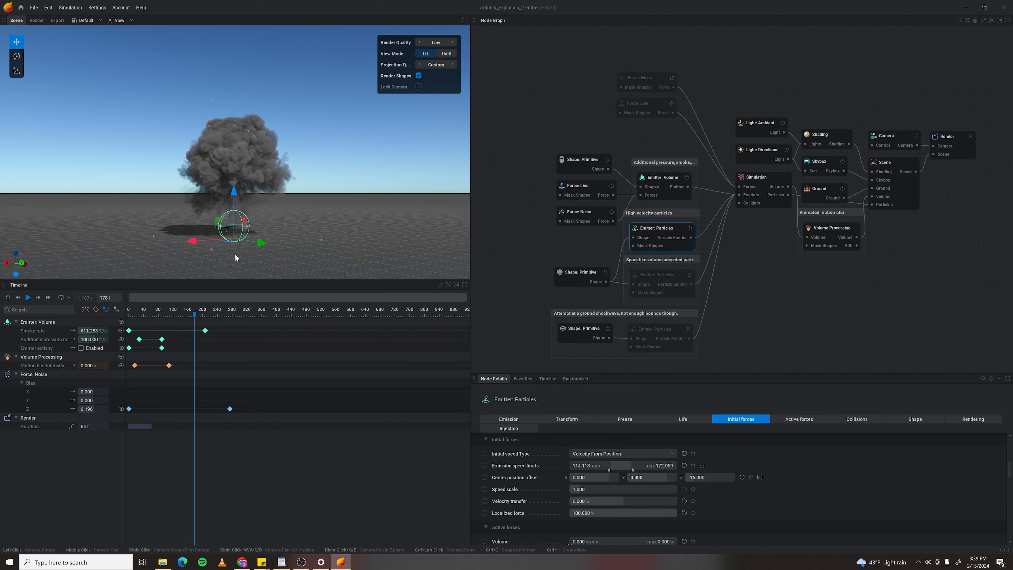
{"action": "scroll", "coordinate": [236, 256], "scroll_direction": "up", "scroll_amount": 2}
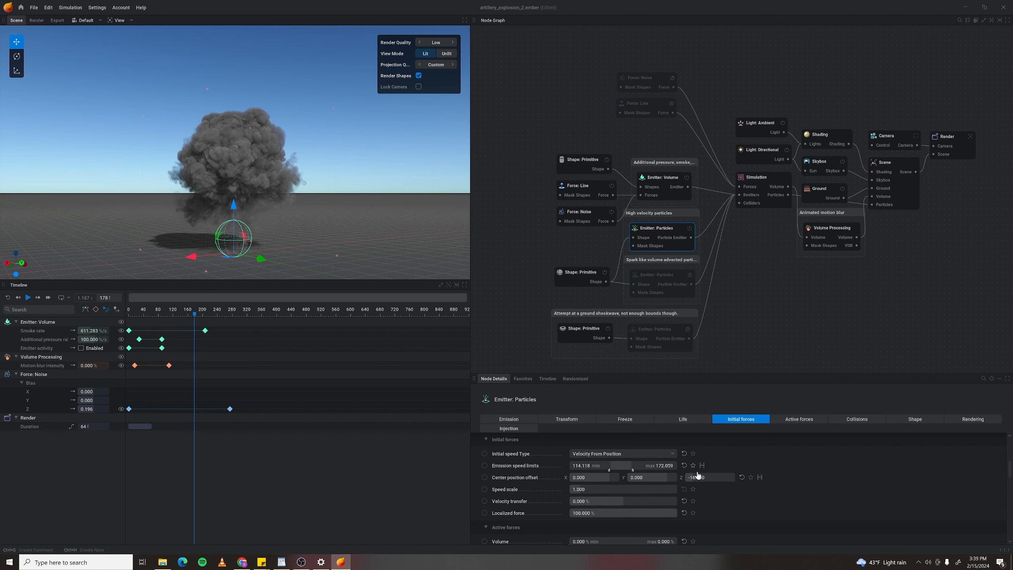
Set the particle emitter's center position offset Z to -8 and replay the simulation to about frame 82.
{"action": "left_click", "coordinate": [697, 474]}
{"action": "type", "text": "-8"}
{"action": "key", "text": "Return"}
{"action": "left_click", "coordinate": [18, 298]}
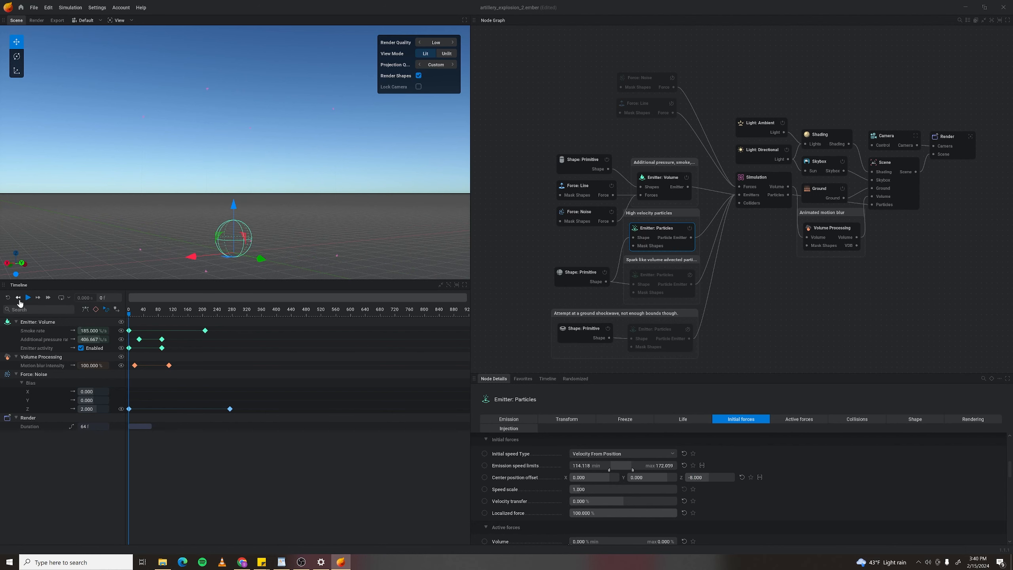
{"action": "left_click", "coordinate": [28, 298]}
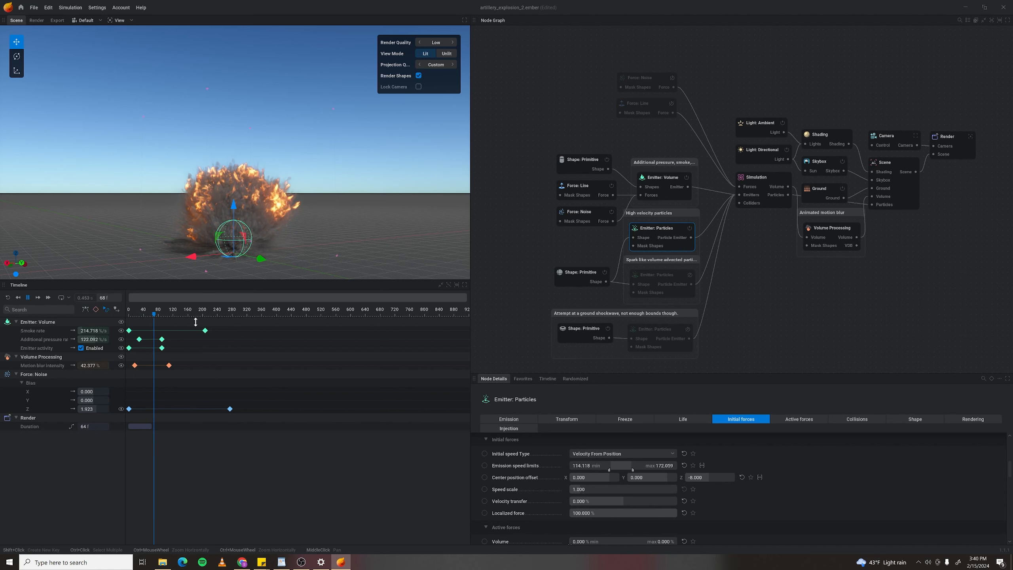
{"action": "key", "text": "space"}
Lower the particle emitter's maximum emission speed to about 136, replay to about frame 171, and inspect the cloud's shape.
{"action": "left_click_drag", "start_coordinate": [633, 470], "coordinate": [618, 467]}
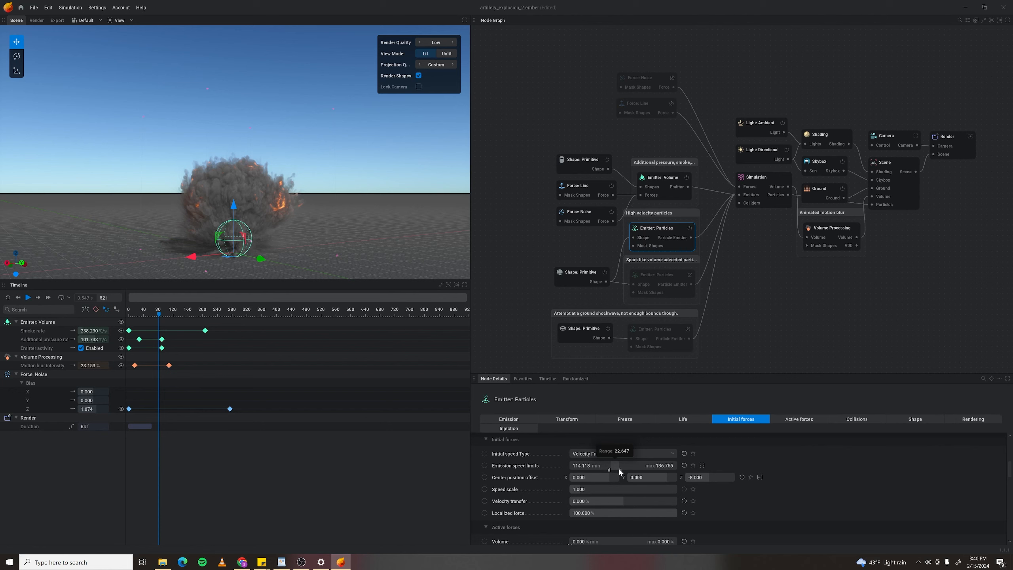
{"action": "left_click", "coordinate": [8, 297]}
{"action": "left_click", "coordinate": [27, 298]}
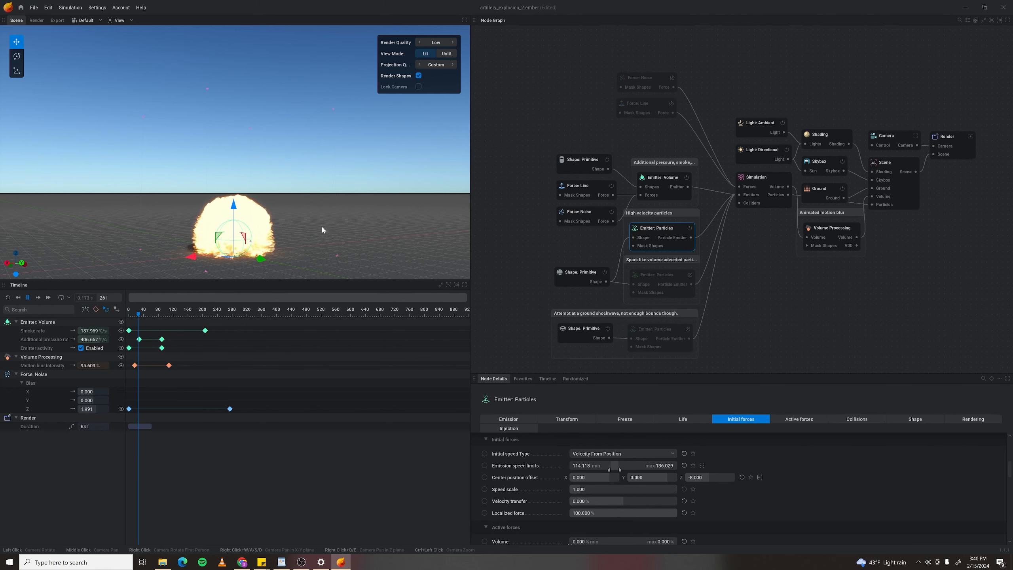
{"action": "mouse_move", "coordinate": [321, 226]}
{"action": "left_mouse_down"}
{"action": "mouse_move", "coordinate": [323, 238]}
{"action": "mouse_move", "coordinate": [317, 228]}
{"action": "left_mouse_up"}
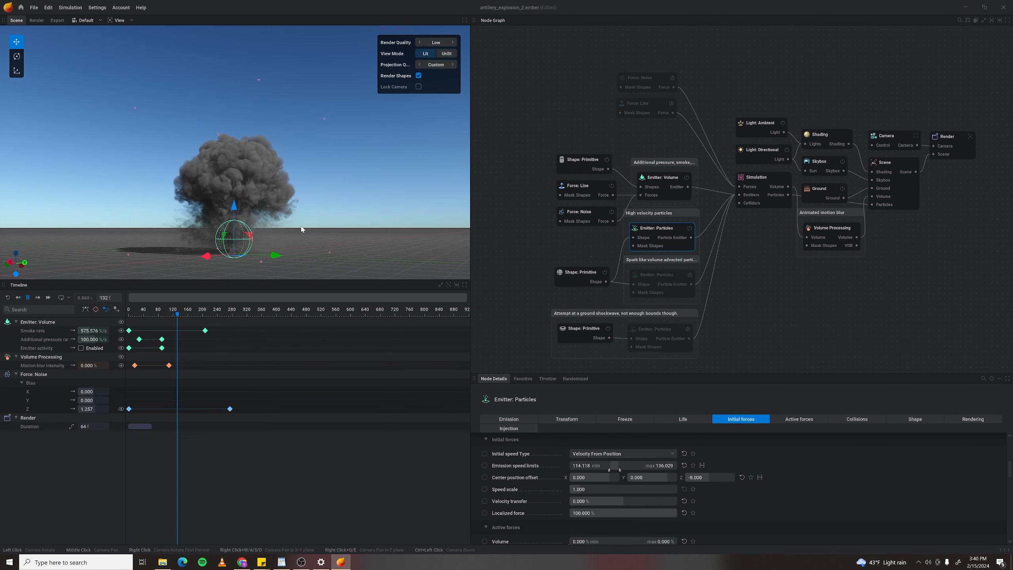
{"action": "left_click", "coordinate": [27, 298]}
{"action": "left_click_drag", "start_coordinate": [287, 156], "coordinate": [294, 167]}
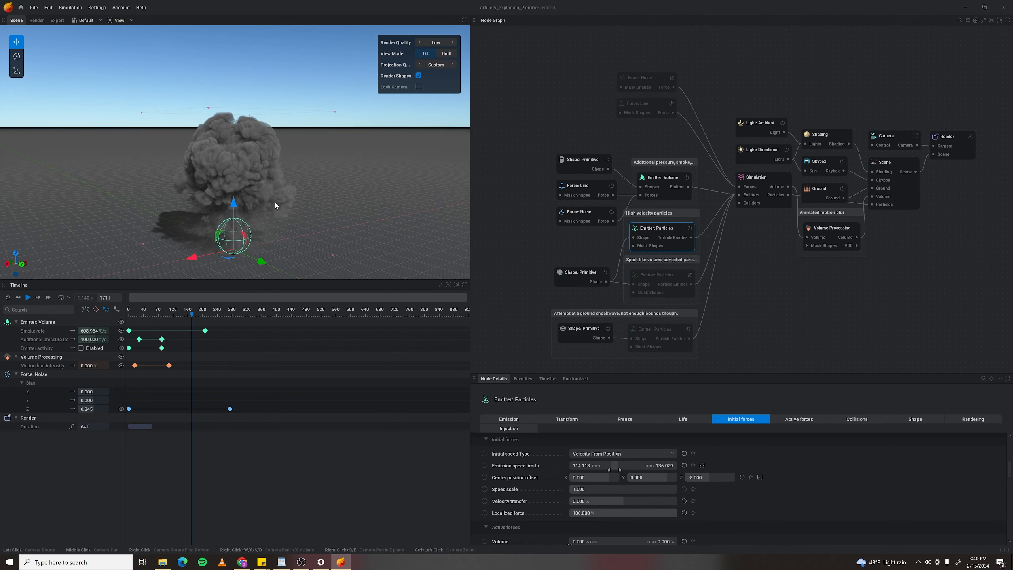
Set the Emitter: Volume node's fuel emission to Add with a fuel rate of 200 %/s.
{"action": "left_click", "coordinate": [669, 182]}
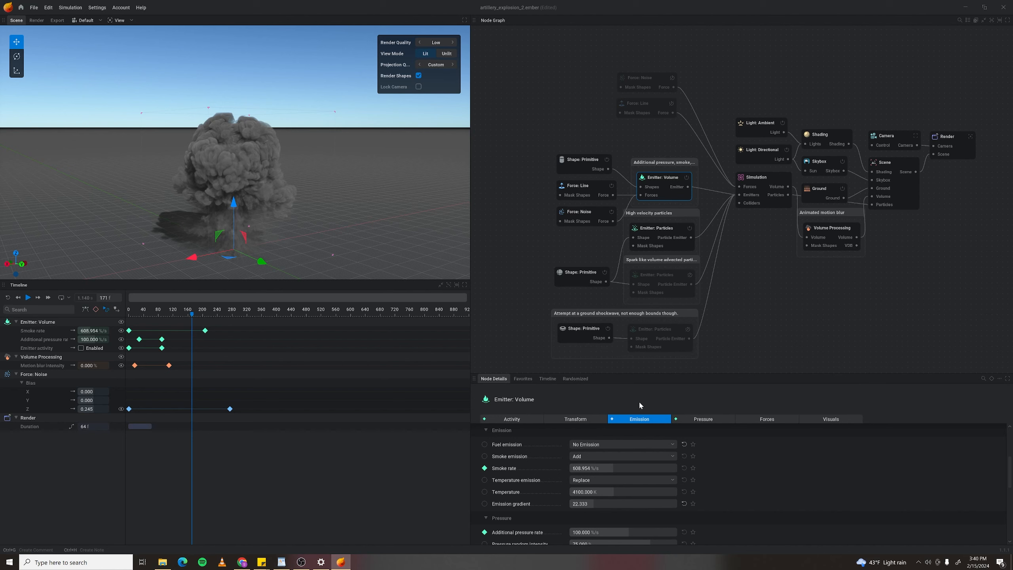
{"action": "mouse_move", "coordinate": [490, 446]}
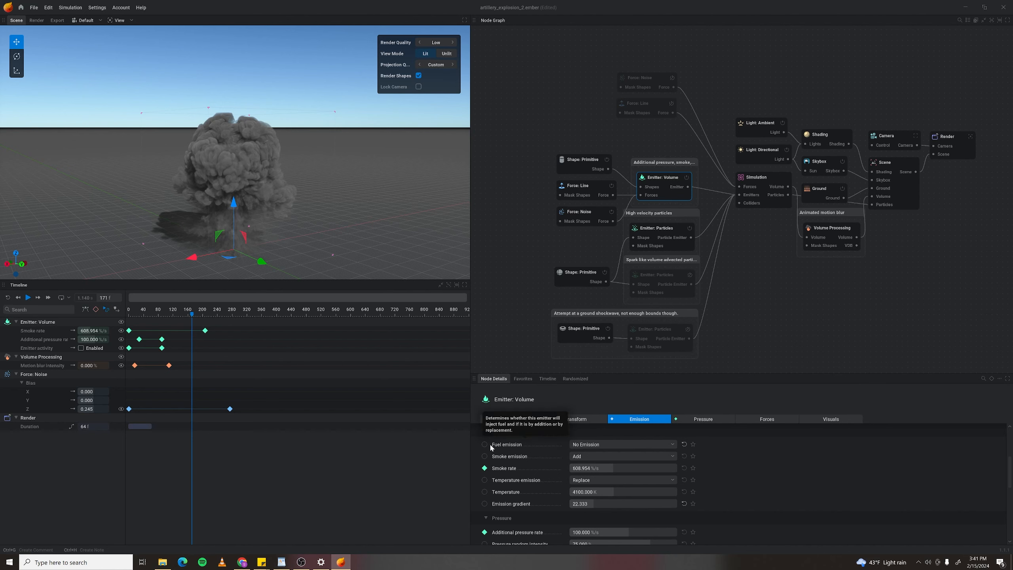
{"action": "left_click", "coordinate": [601, 444]}
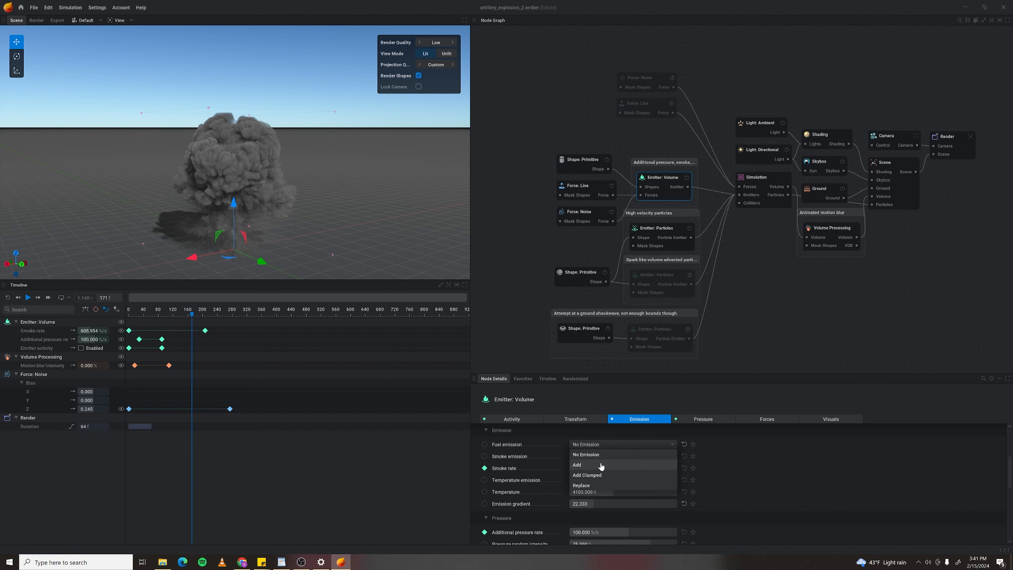
{"action": "left_click", "coordinate": [601, 465]}
{"action": "double_click", "coordinate": [600, 458]}
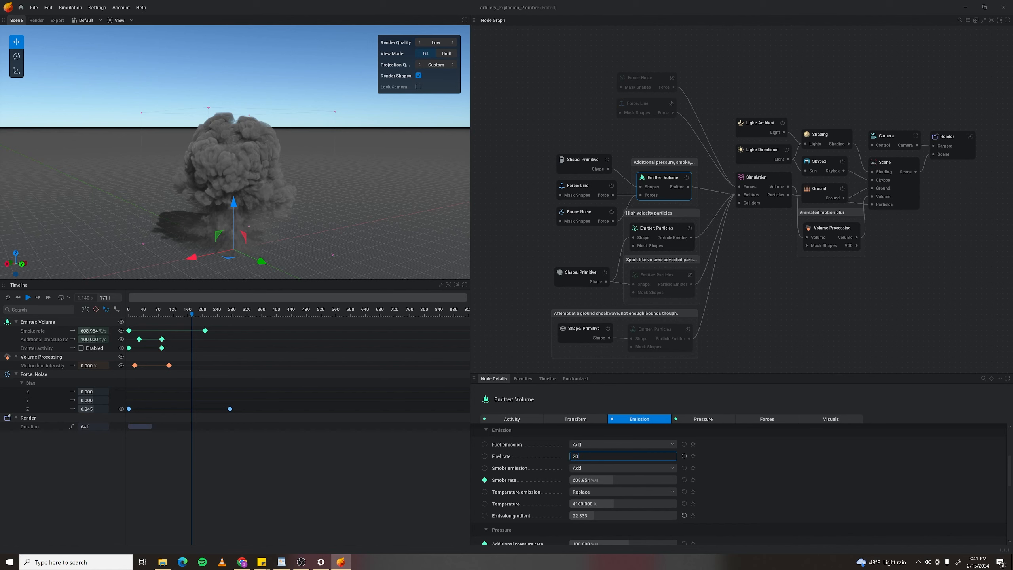
{"action": "type", "text": "200"}
{"action": "key", "text": "Return"}
Play the fueled explosion to about frame 191, pause it, and examine the fire and smoke from several angles.
{"action": "key", "text": "space"}
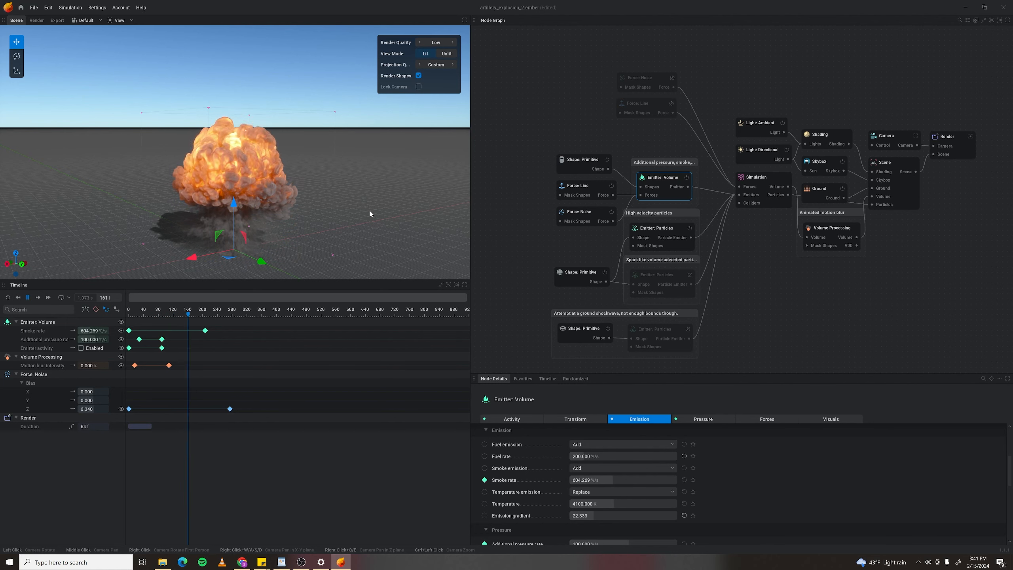
{"action": "key", "text": "space"}
{"action": "left_click_drag", "start_coordinate": [241, 224], "coordinate": [275, 203]}
{"action": "scroll", "coordinate": [277, 202], "scroll_direction": "up", "scroll_amount": 3}
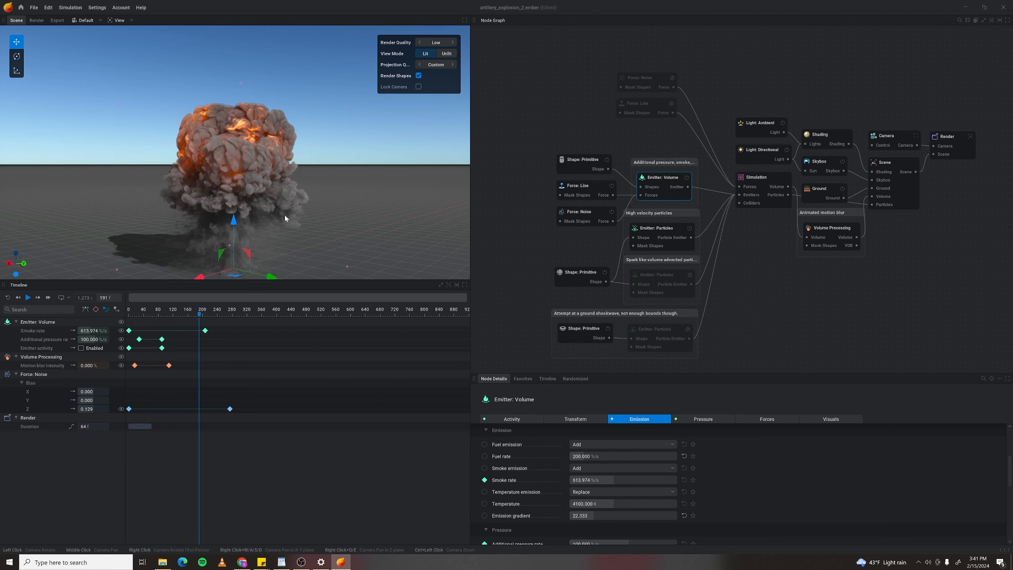
{"action": "scroll", "coordinate": [215, 159], "scroll_direction": "up", "scroll_amount": 2}
{"action": "scroll", "coordinate": [282, 203], "scroll_direction": "down", "scroll_amount": 3}
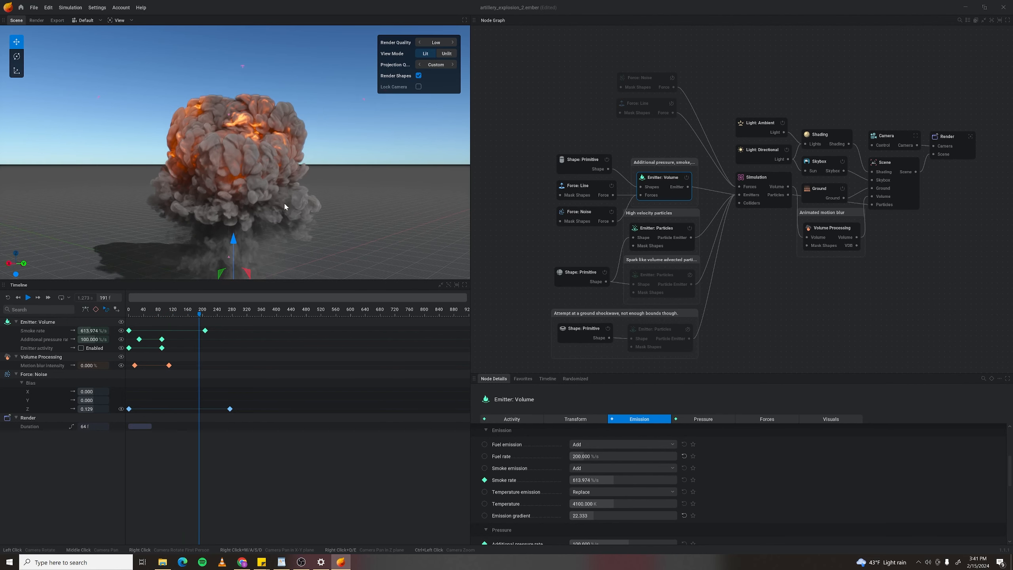
{"action": "left_click_drag", "start_coordinate": [298, 225], "coordinate": [256, 186]}
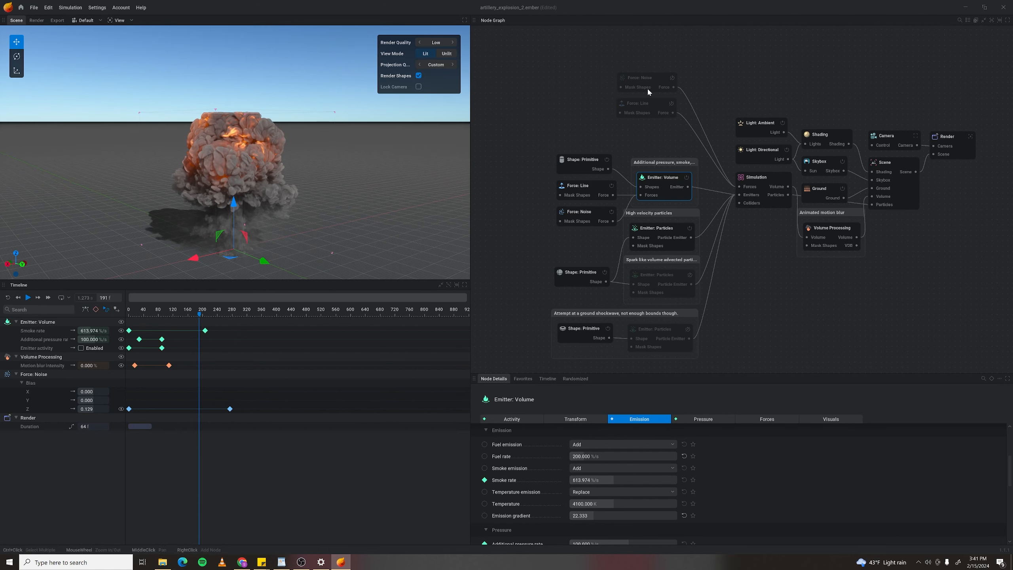
Enable the disabled Force: Noise node feeding the simulation and set its scale to 2 and octaves to 8.
{"action": "left_click", "coordinate": [650, 77]}
{"action": "left_click", "coordinate": [673, 82]}
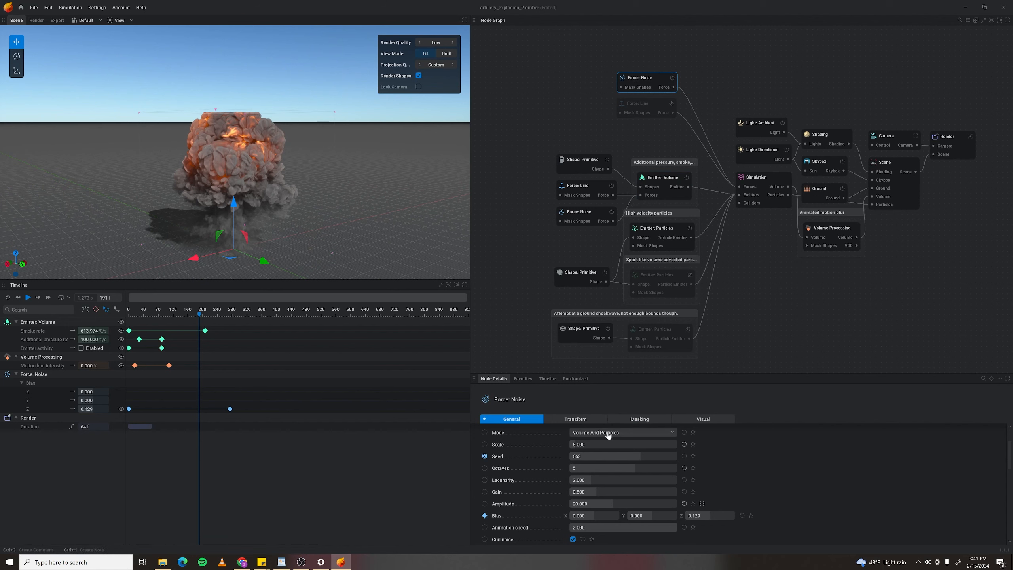
{"action": "left_click", "coordinate": [582, 446]}
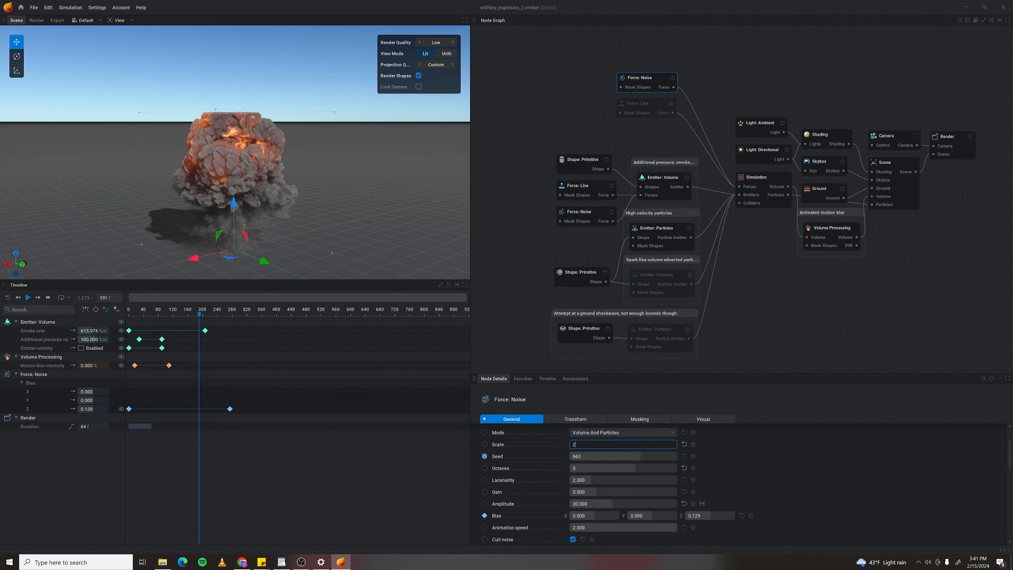
{"action": "key", "text": "Return"}
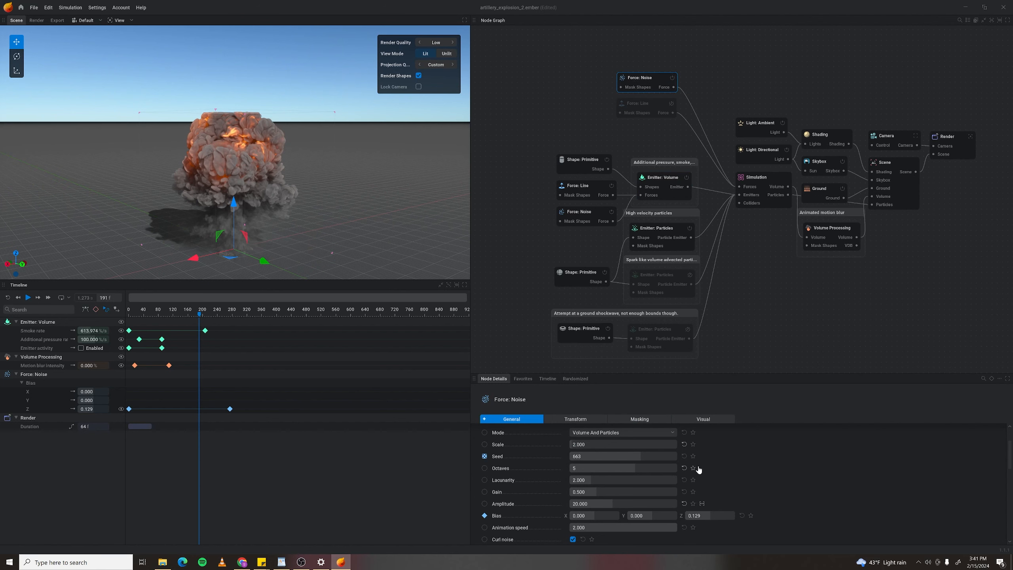
{"action": "left_click", "coordinate": [619, 470]}
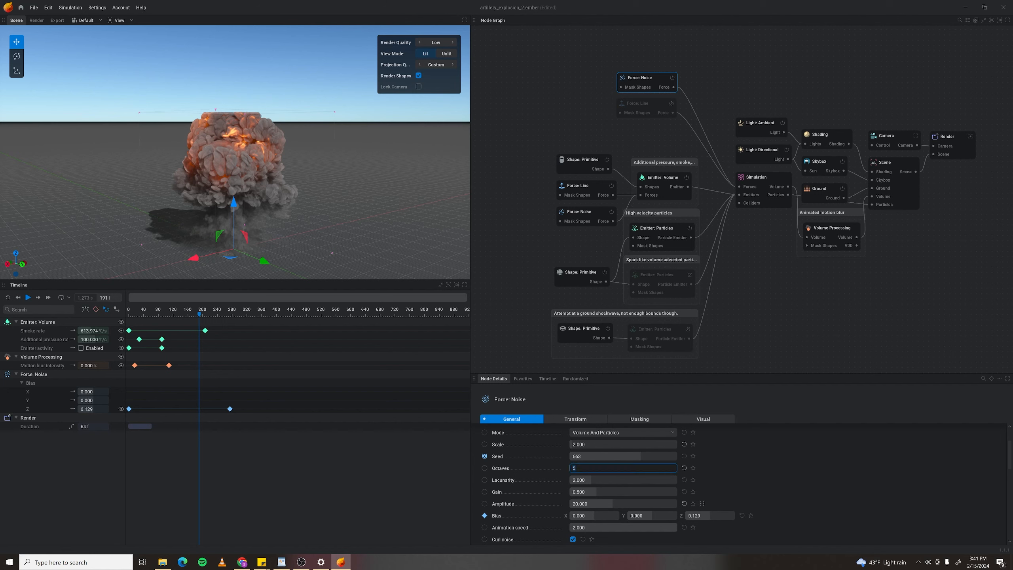
{"action": "key", "text": "Return"}
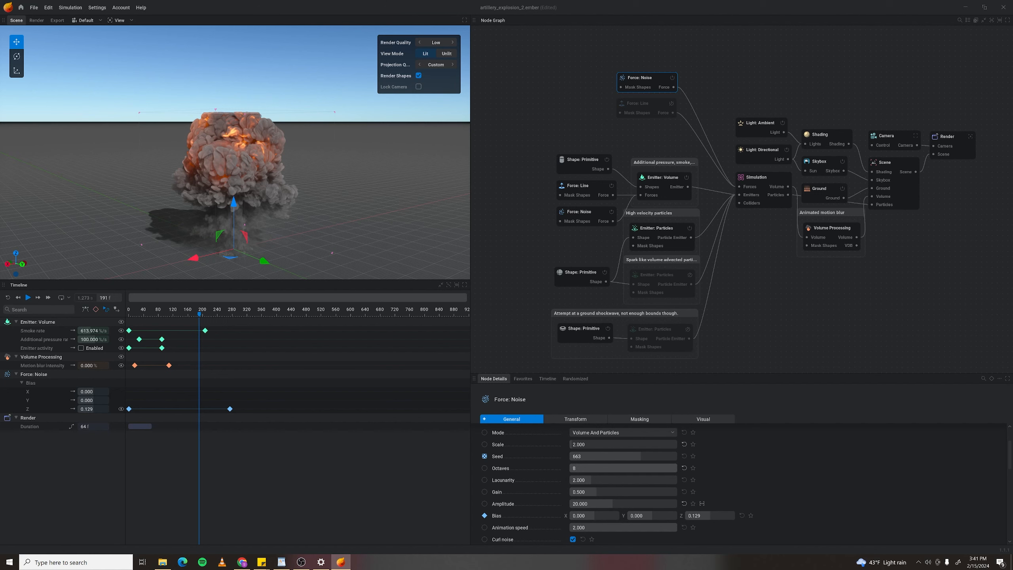
Raise the noise force's lacunarity to about 2.8 and set its gain to 0.9.
{"action": "left_click", "coordinate": [583, 480]}
{"action": "left_click", "coordinate": [686, 489]}
{"action": "left_click_drag", "start_coordinate": [591, 493], "coordinate": [598, 493]}
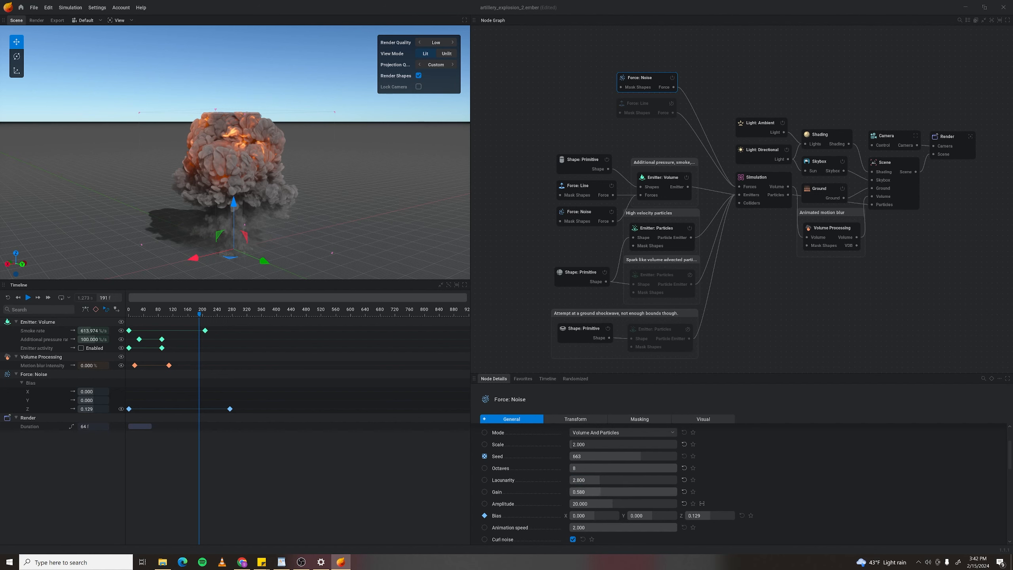
{"action": "left_click", "coordinate": [591, 494]}
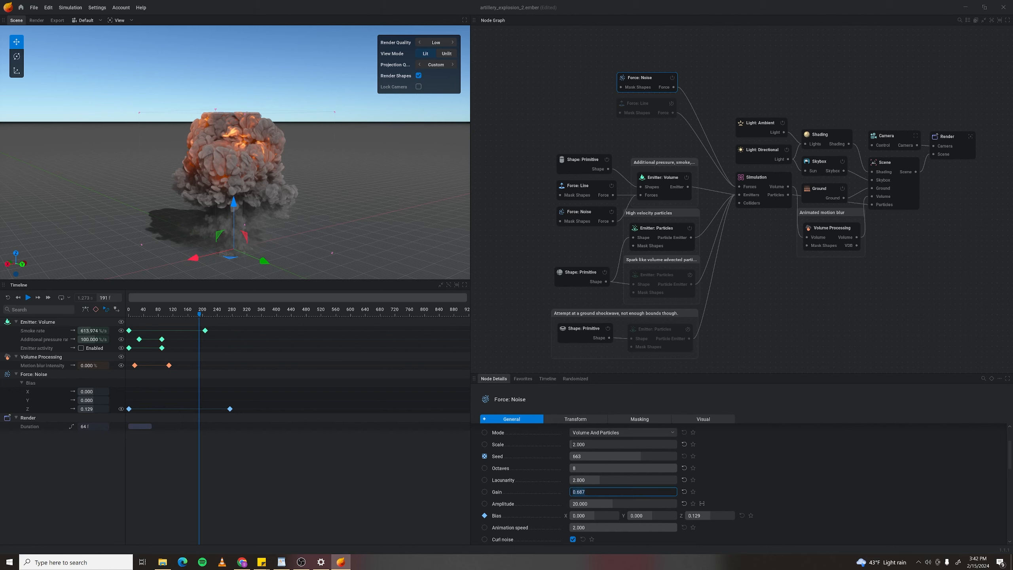
{"action": "key", "text": "Return"}
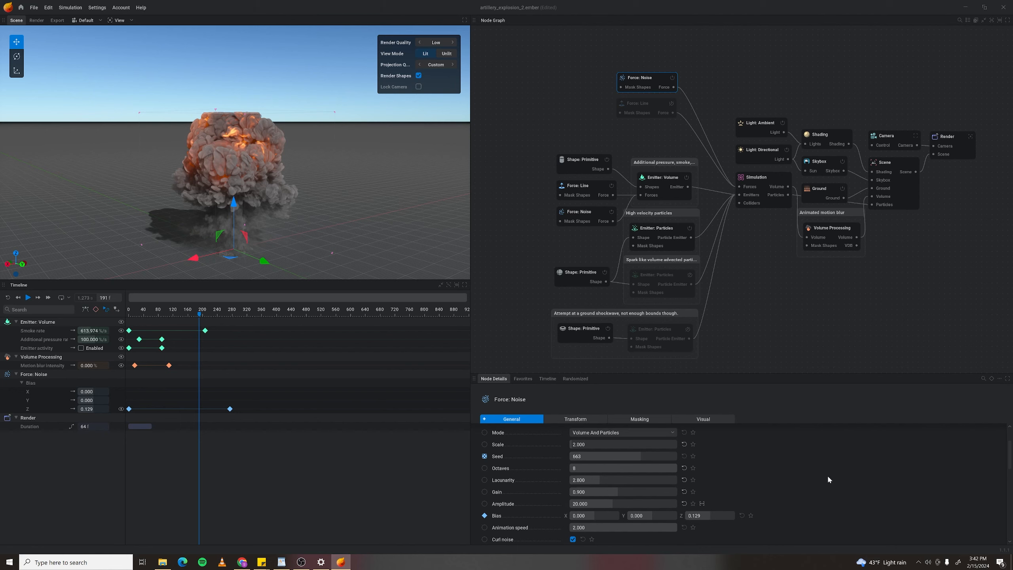
Set the noise force's amplitude to 15 and replay the simulation to about frame 164.
{"action": "scroll", "coordinate": [824, 475], "scroll_direction": "down", "scroll_amount": 2}
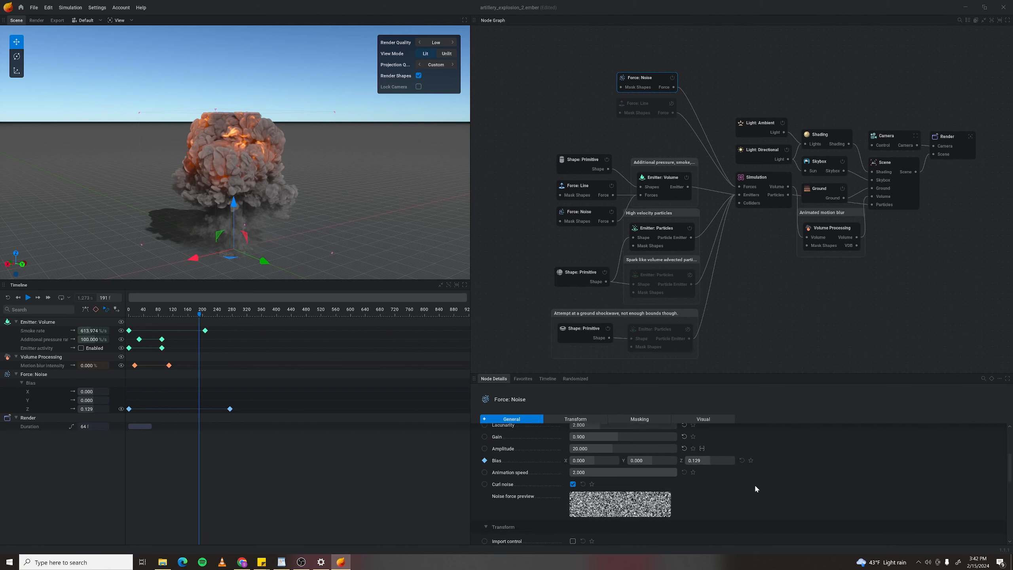
{"action": "scroll", "coordinate": [754, 484], "scroll_direction": "up", "scroll_amount": 1}
{"action": "left_click", "coordinate": [590, 472]}
{"action": "type", "text": "15"}
{"action": "key", "text": "Return"}
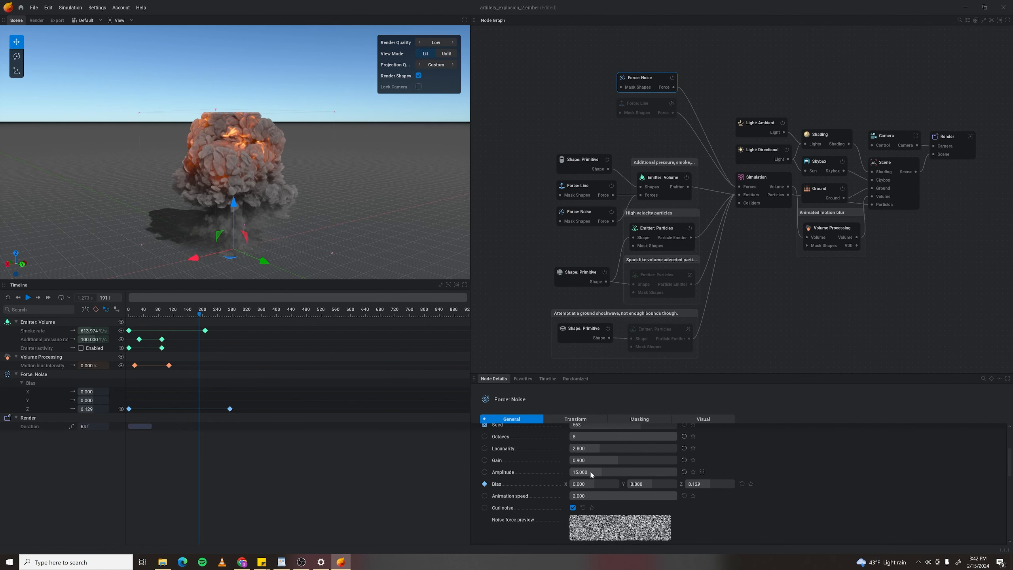
{"action": "left_click", "coordinate": [7, 297]}
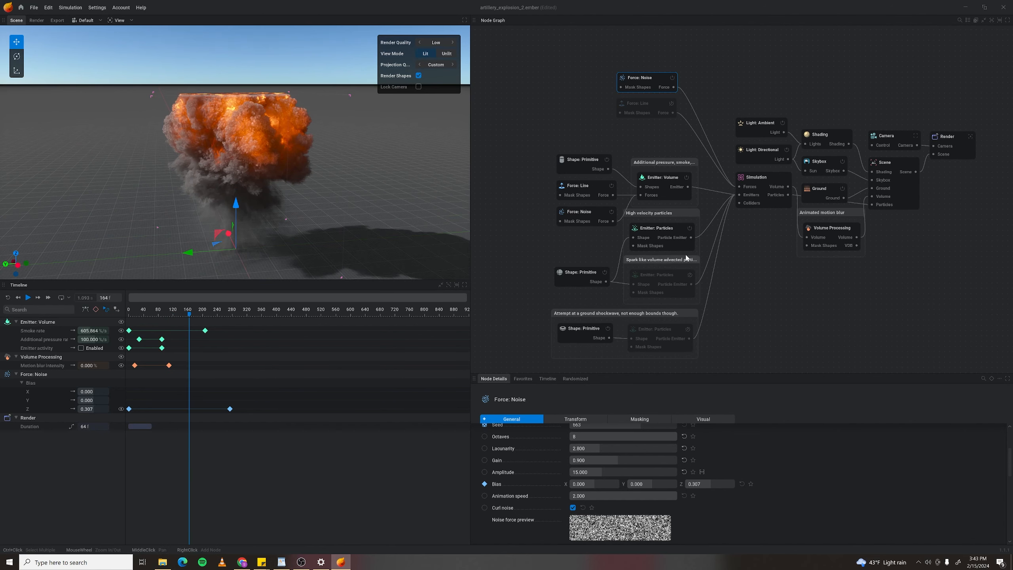
Set the simulation domain's Z voxel count to 450, apply the new resolution, and play to about frame 24.
{"action": "left_click", "coordinate": [757, 177]}
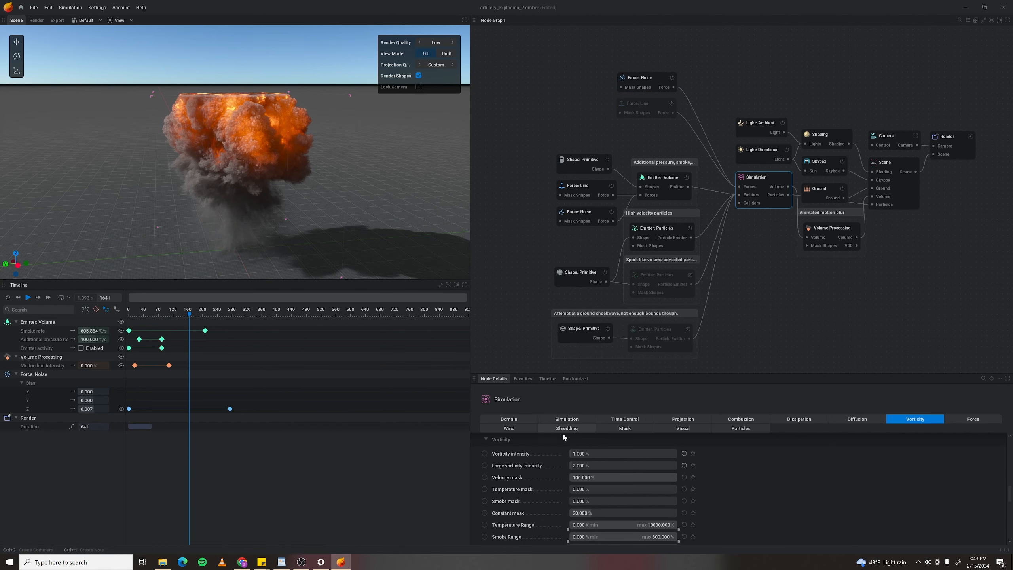
{"action": "left_click", "coordinate": [518, 423]}
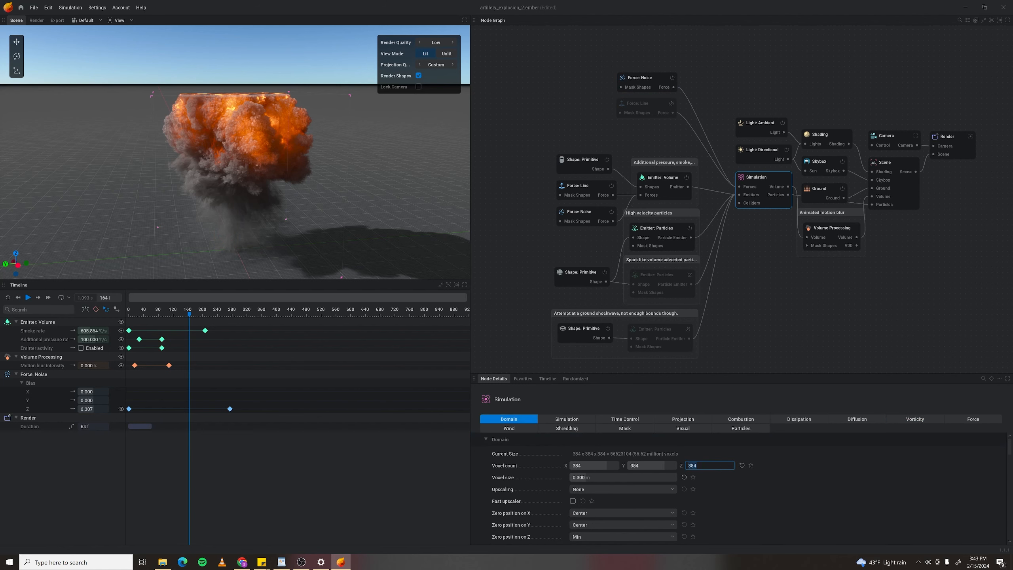
{"action": "type", "text": "450"}
{"action": "key", "text": "Return"}
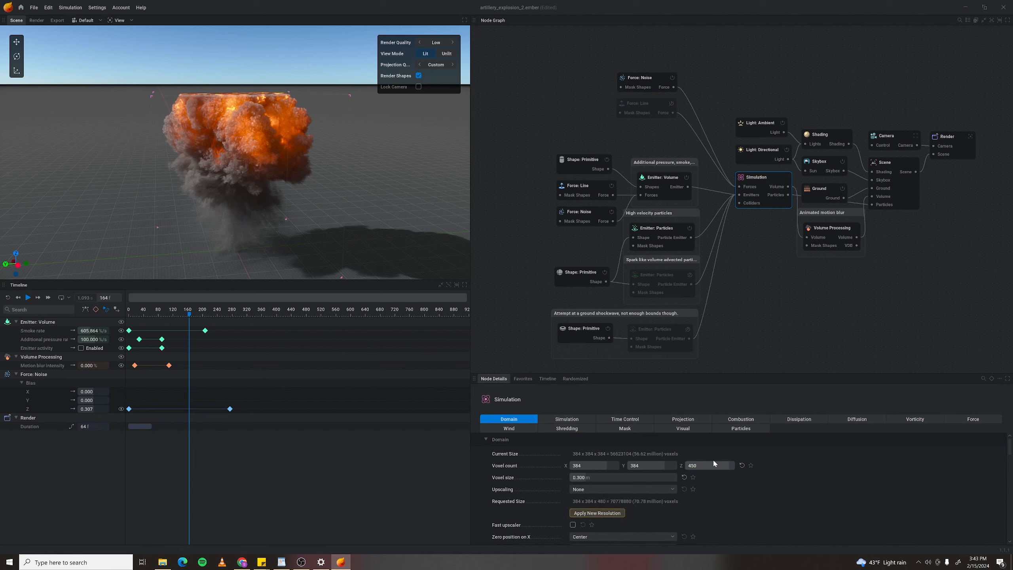
{"action": "left_click", "coordinate": [596, 513]}
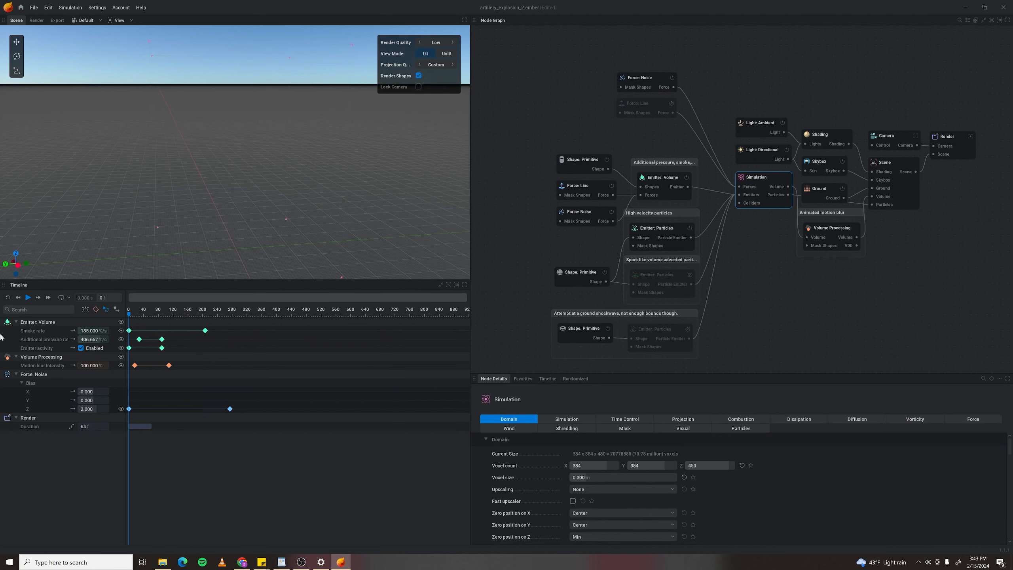
{"action": "left_click", "coordinate": [28, 297]}
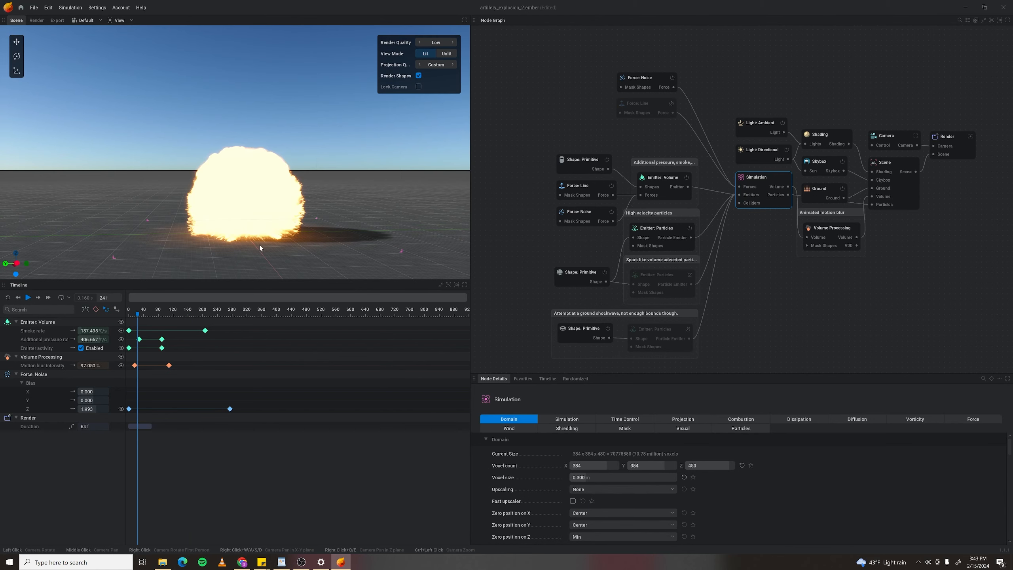
{"action": "left_click_drag", "start_coordinate": [316, 234], "coordinate": [312, 214]}
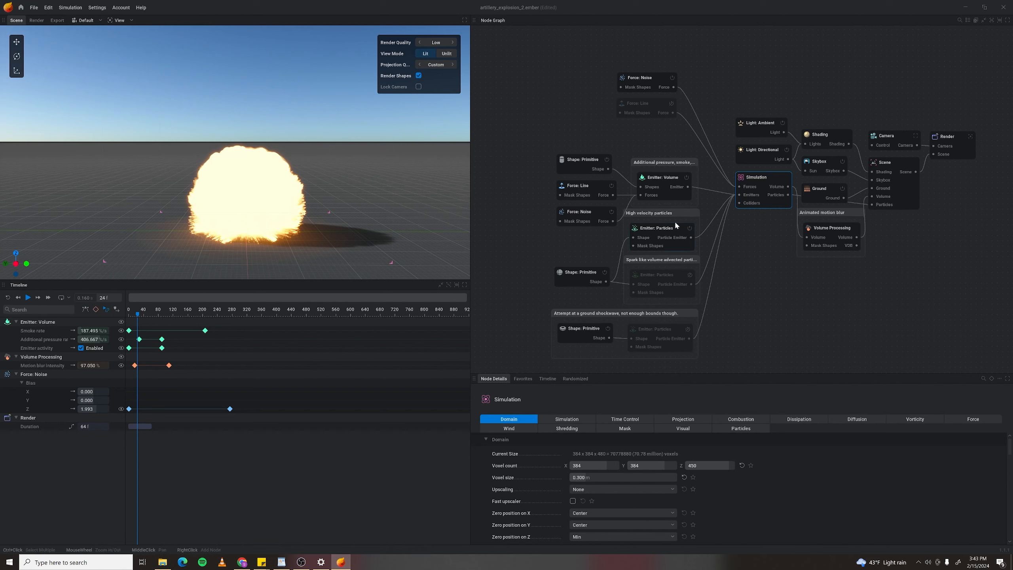
Lower the high velocity particle emitter's emission speed limits to about 95–118, then play to about frame 161 and inspect the cloud from several angles.
{"action": "left_click", "coordinate": [672, 232]}
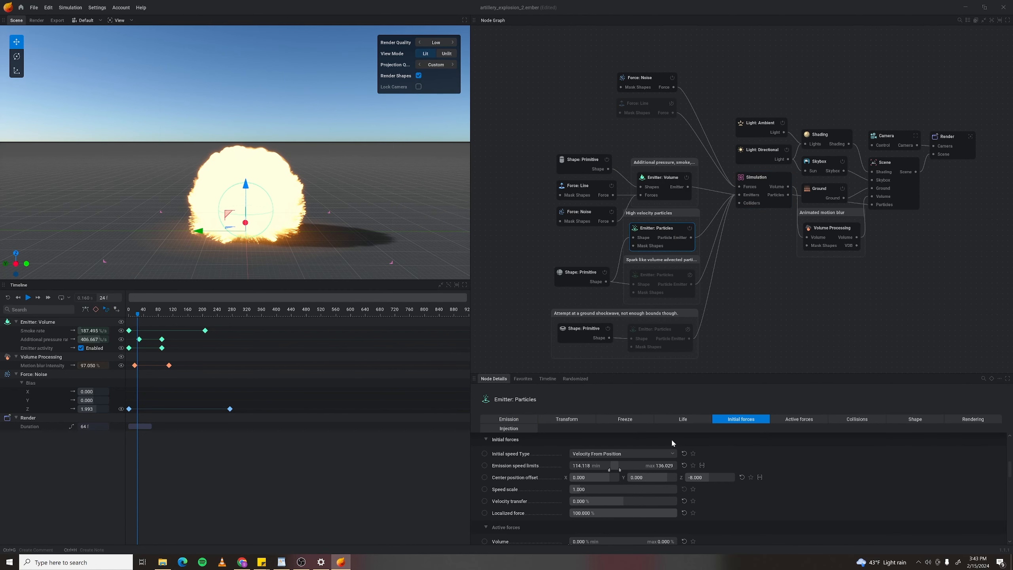
{"action": "mouse_move", "coordinate": [610, 470]}
{"action": "left_mouse_down"}
{"action": "mouse_move", "coordinate": [602, 467]}
{"action": "mouse_move", "coordinate": [612, 471]}
{"action": "left_mouse_up"}
{"action": "left_click_drag", "start_coordinate": [279, 167], "coordinate": [216, 167]}
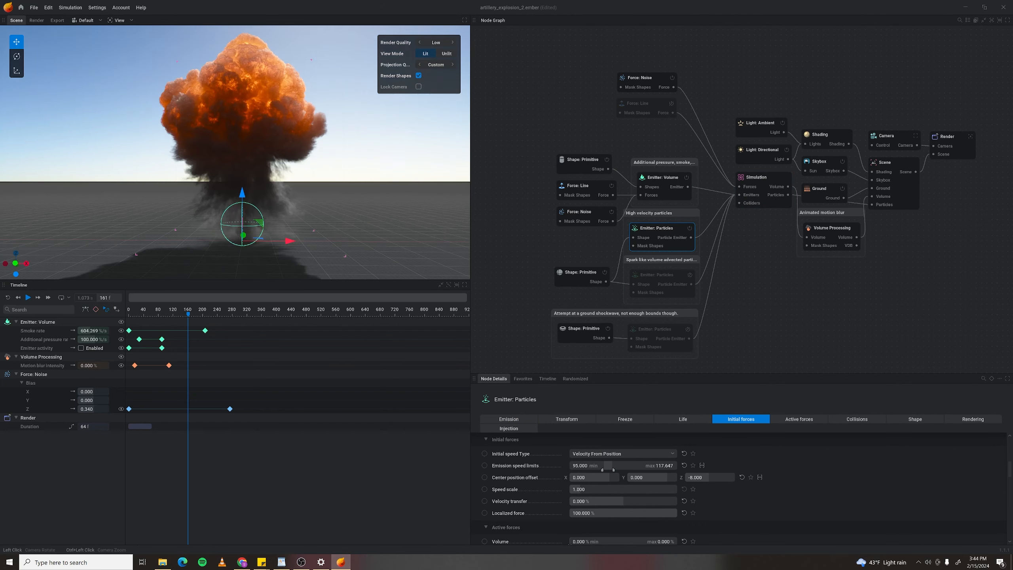
{"action": "left_click_drag", "start_coordinate": [355, 255], "coordinate": [301, 235]}
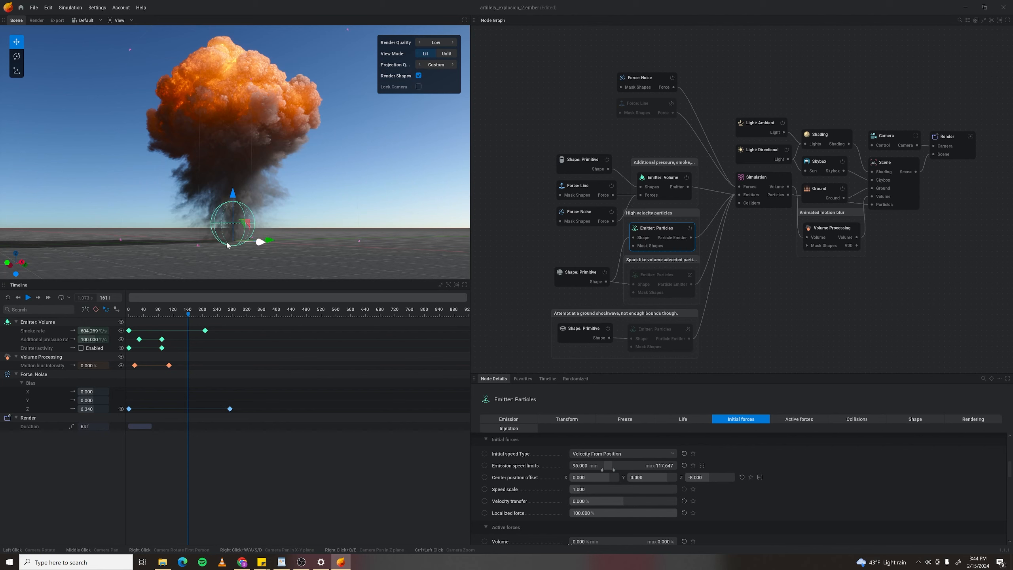
{"action": "left_click_drag", "start_coordinate": [227, 245], "coordinate": [319, 224]}
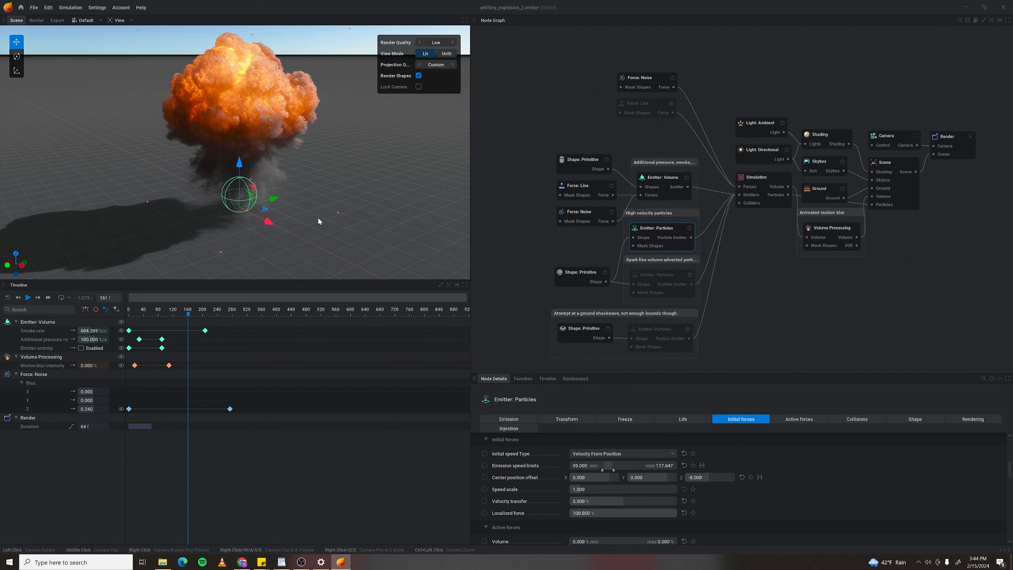
Enable the ground shockwave's particle emitter and replay the simulation from the start.
{"action": "scroll", "coordinate": [654, 345], "scroll_direction": "up", "scroll_amount": 2}
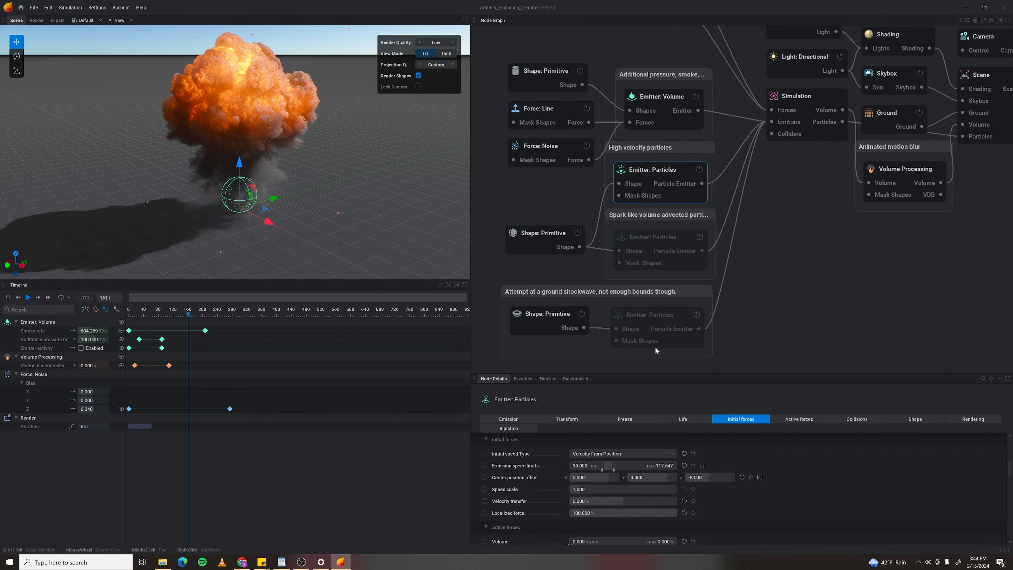
{"action": "scroll", "coordinate": [729, 303], "scroll_direction": "up", "scroll_amount": 1}
{"action": "left_click", "coordinate": [731, 297]}
{"action": "left_click", "coordinate": [7, 297]}
{"action": "left_click", "coordinate": [27, 298]}
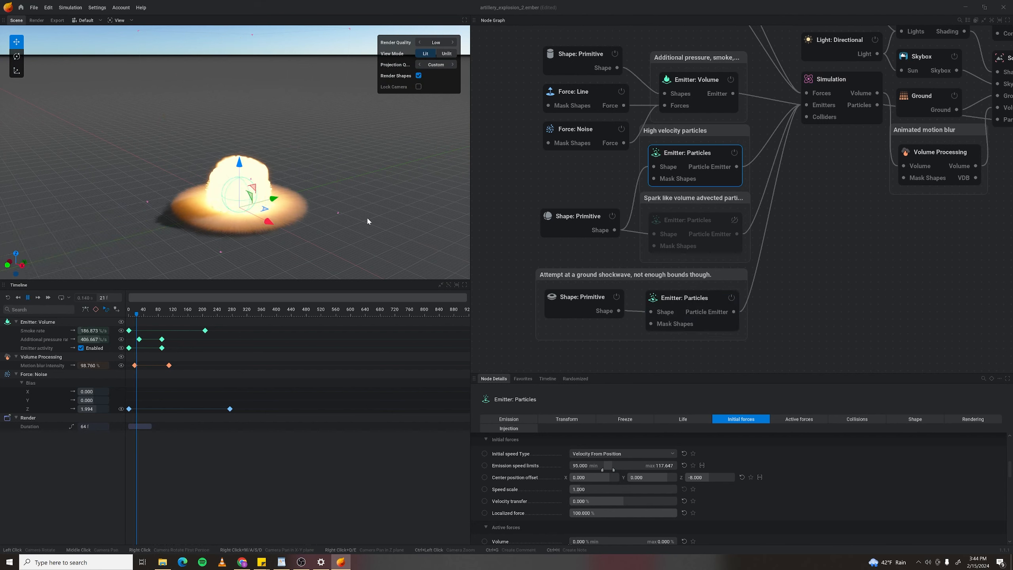
Reset the simulation and reduce the shockwave torus shape's major radius to about 8.125 m.
{"action": "key", "text": "r"}
{"action": "left_click", "coordinate": [579, 295]}
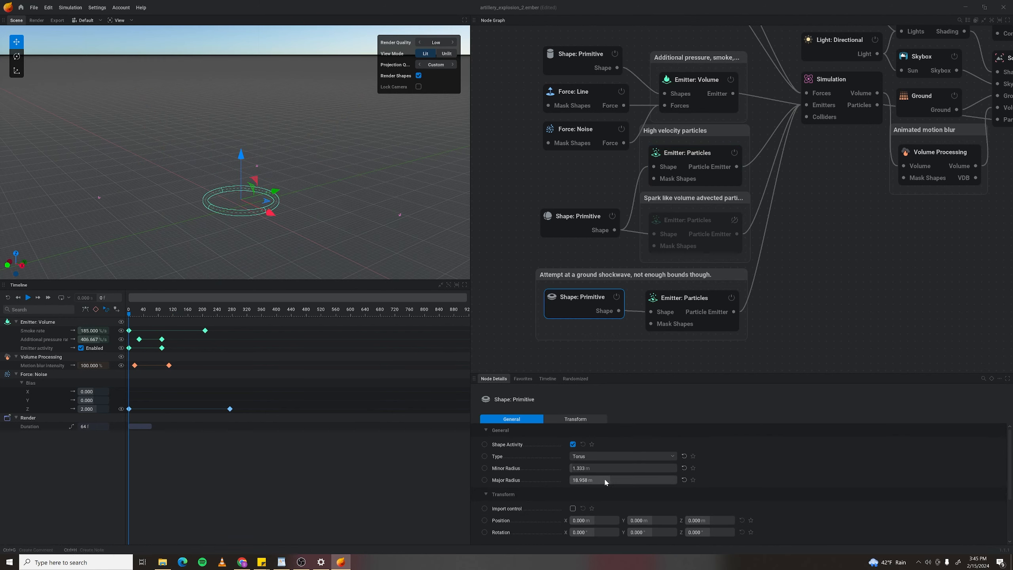
{"action": "left_click_drag", "start_coordinate": [602, 478], "coordinate": [563, 478]}
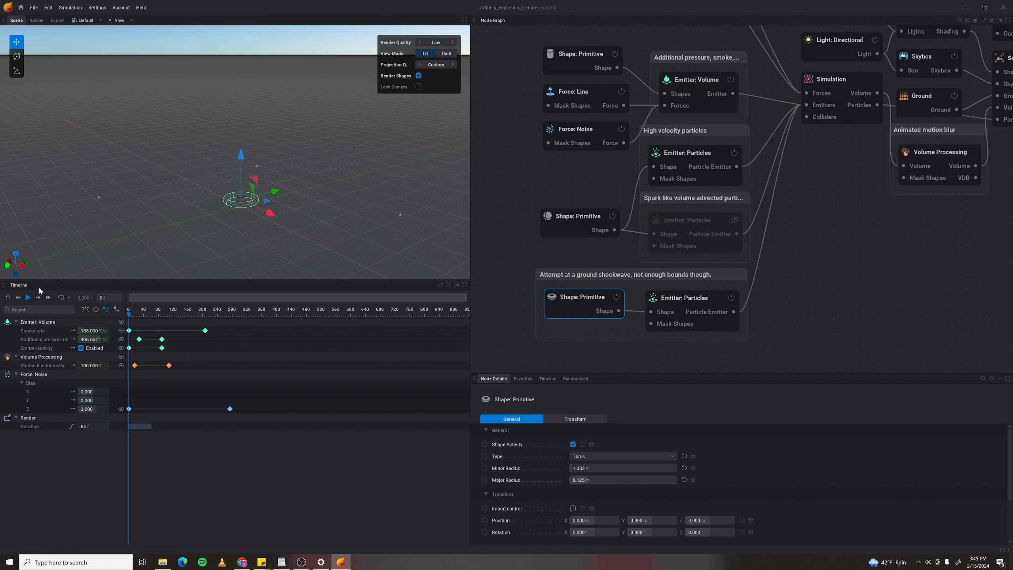
Lower the shockwave emitter's emission speed limits to about 155–210 and play the simulation to about frame 50.
{"action": "left_click", "coordinate": [678, 299]}
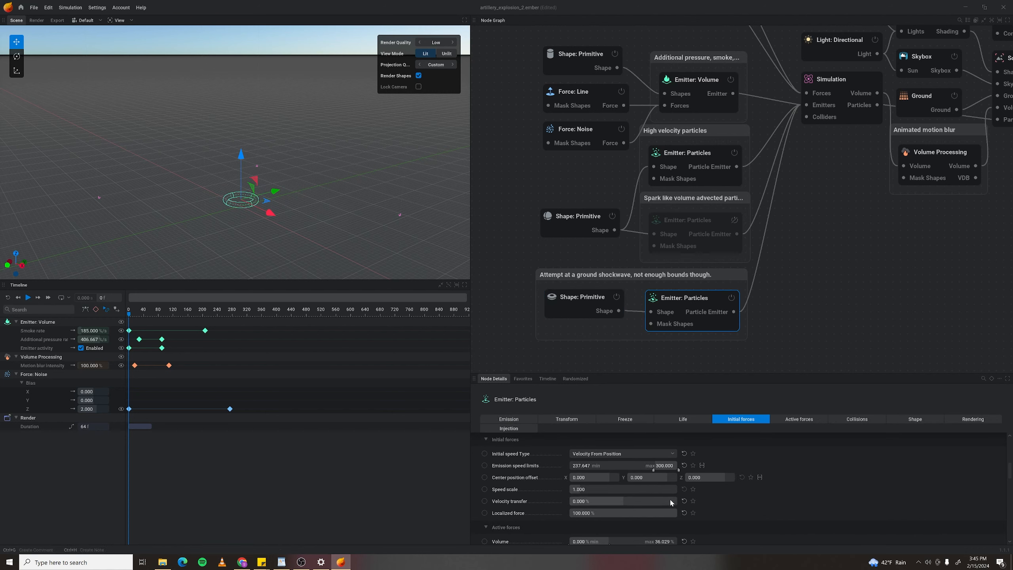
{"action": "mouse_move", "coordinate": [656, 468]}
{"action": "left_mouse_down"}
{"action": "mouse_move", "coordinate": [620, 464]}
{"action": "mouse_move", "coordinate": [657, 470]}
{"action": "left_mouse_up"}
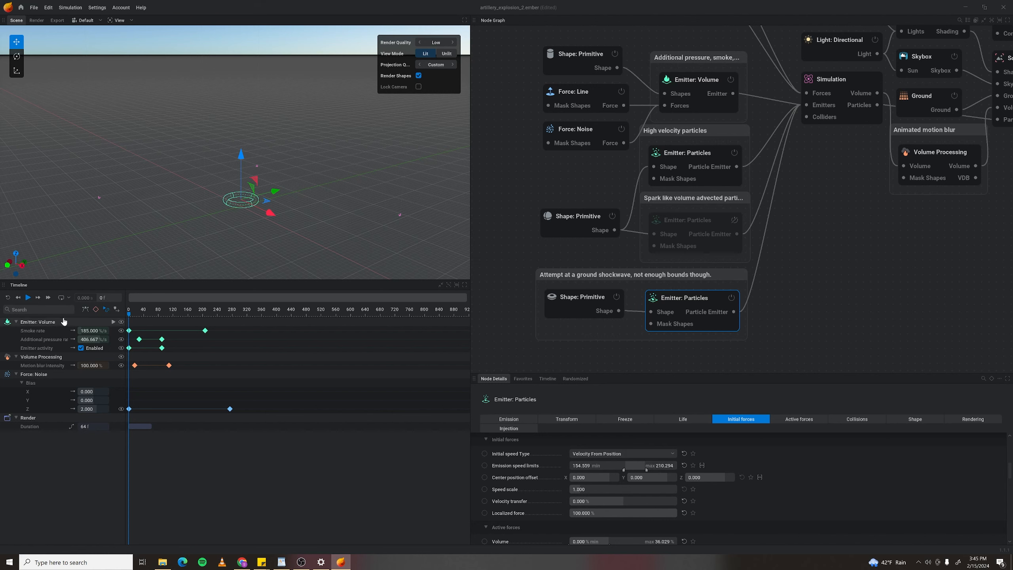
{"action": "left_click", "coordinate": [26, 298]}
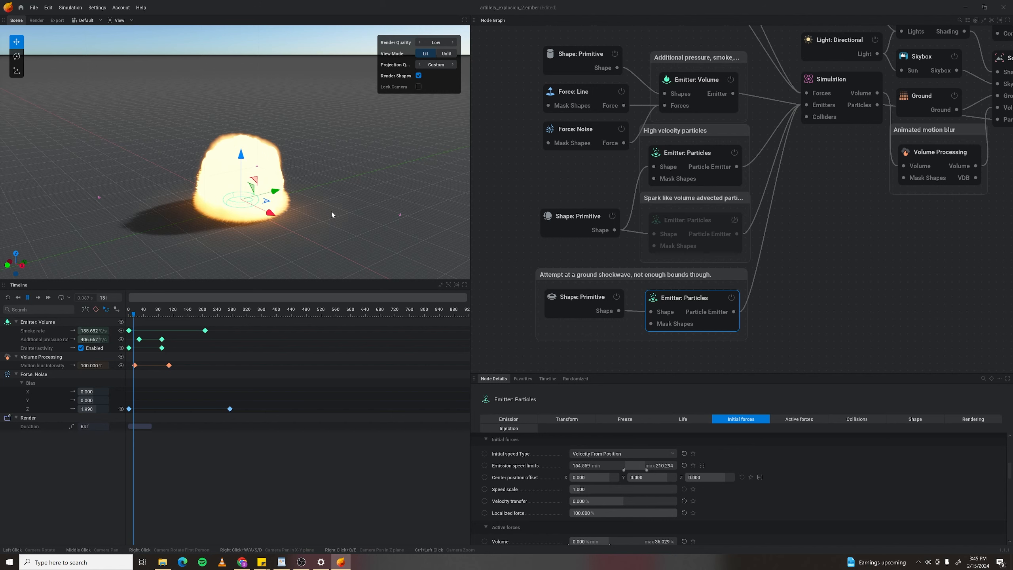
{"action": "left_click_drag", "start_coordinate": [352, 207], "coordinate": [339, 176]}
{"action": "left_click", "coordinate": [29, 298]}
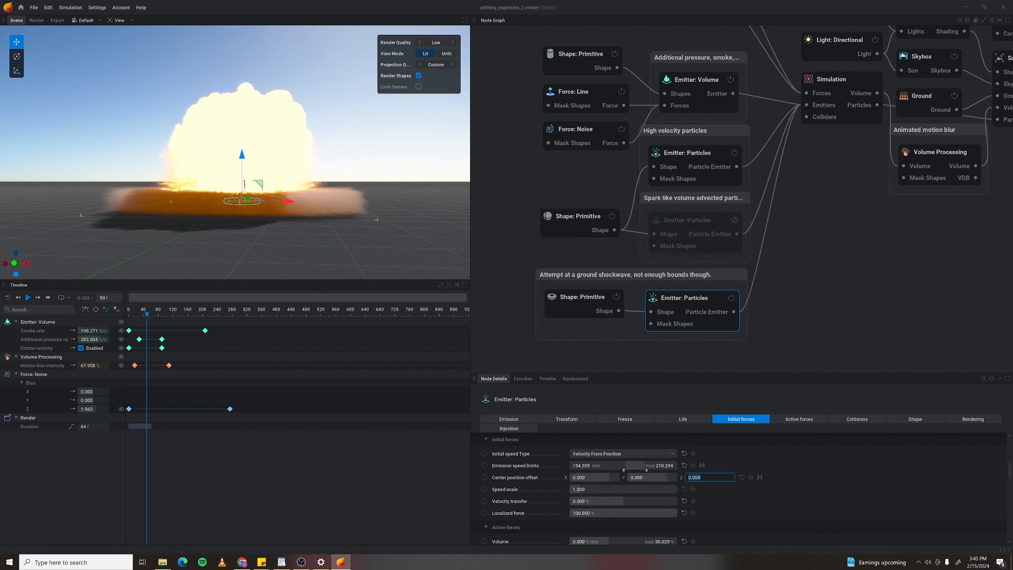
Set the shockwave emitter's center position offset Z to 1 and replay the simulation to about frame 62.
{"action": "type", "text": "1"}
{"action": "key", "text": "Return"}
{"action": "left_click", "coordinate": [7, 298]}
{"action": "left_click", "coordinate": [26, 298]}
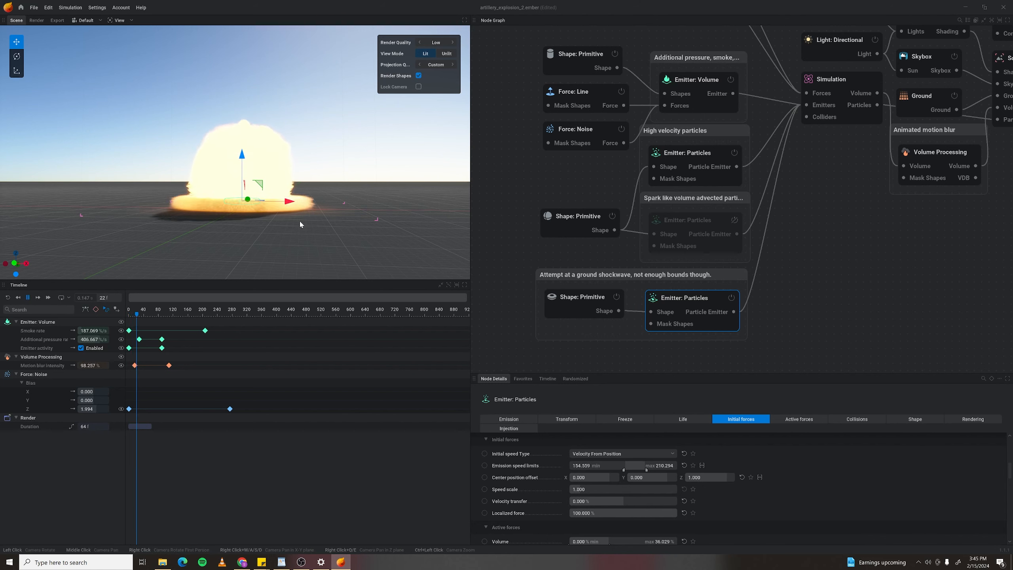
{"action": "mouse_move", "coordinate": [335, 227]}
{"action": "left_mouse_down"}
{"action": "mouse_move", "coordinate": [347, 236]}
{"action": "mouse_move", "coordinate": [358, 224]}
{"action": "mouse_move", "coordinate": [351, 232]}
{"action": "left_mouse_up"}
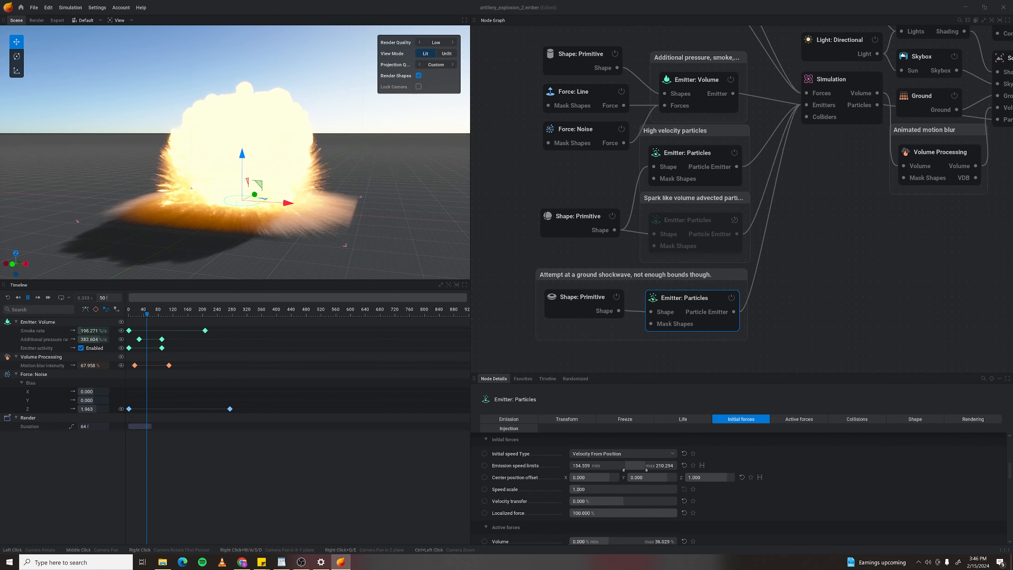
{"action": "left_click", "coordinate": [28, 297]}
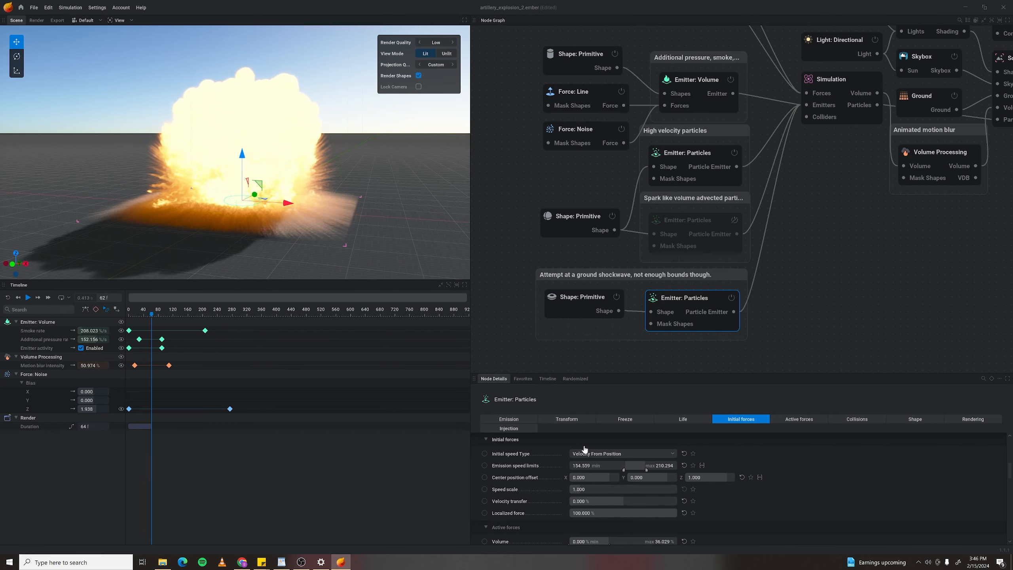
Lower the shockwave emitter's emission speed limits to about 88–132, replay to about frame 180, and inspect the explosion.
{"action": "mouse_move", "coordinate": [611, 467]}
{"action": "left_mouse_down"}
{"action": "mouse_move", "coordinate": [597, 463]}
{"action": "mouse_move", "coordinate": [618, 466]}
{"action": "left_mouse_up"}
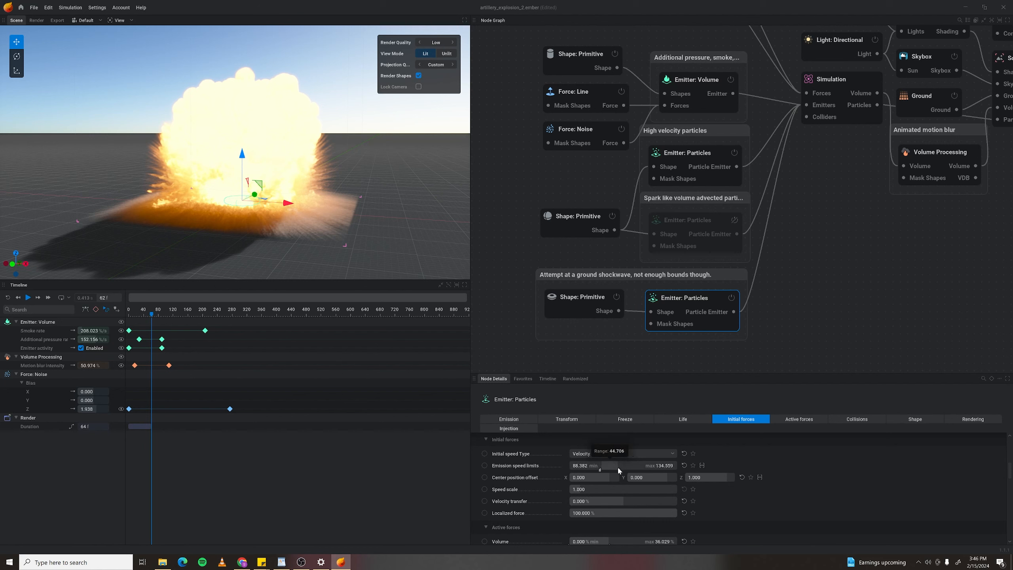
{"action": "left_click", "coordinate": [7, 297]}
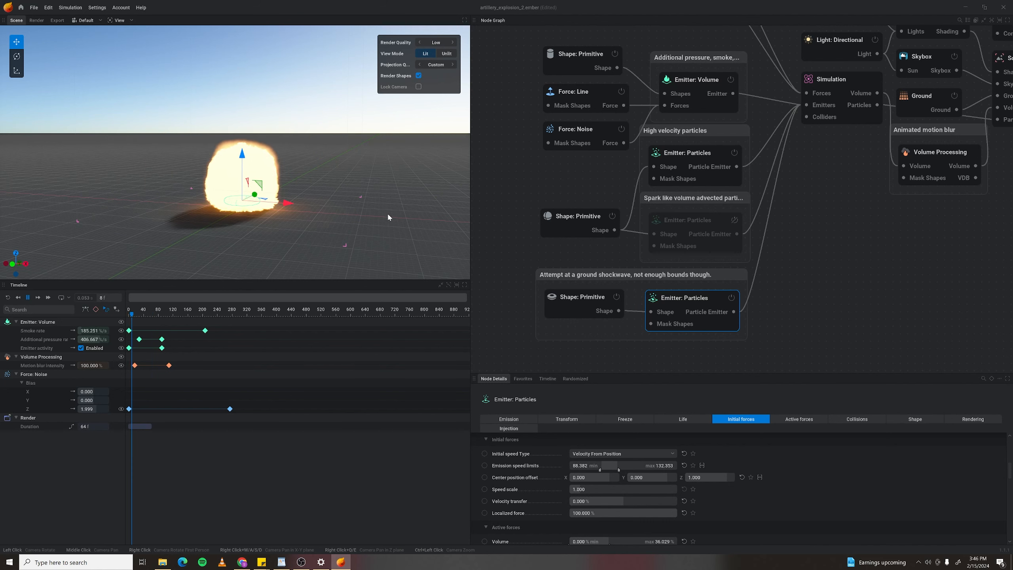
{"action": "mouse_move", "coordinate": [394, 196]}
{"action": "left_mouse_down"}
{"action": "mouse_move", "coordinate": [417, 204]}
{"action": "mouse_move", "coordinate": [395, 216]}
{"action": "left_mouse_up"}
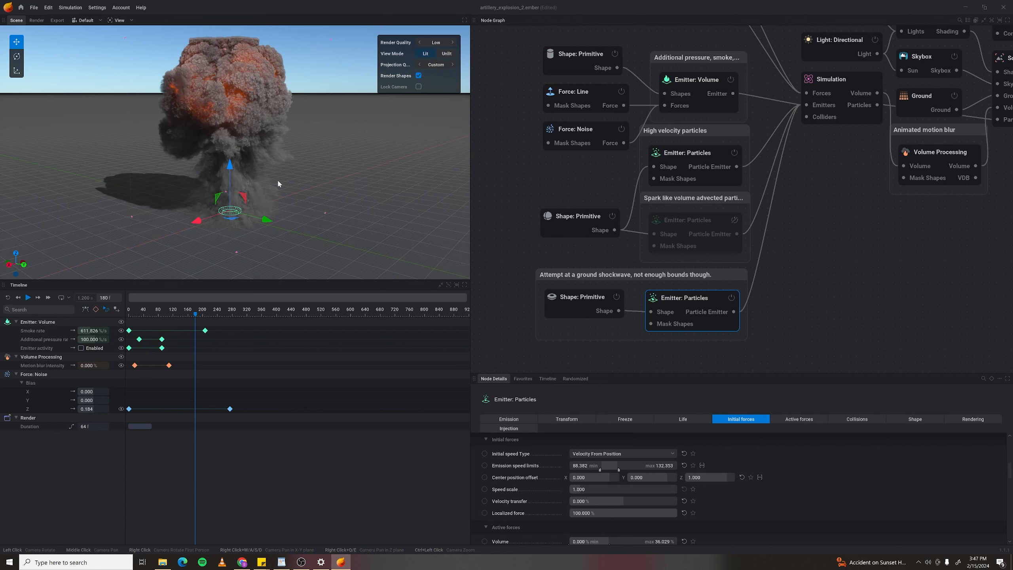
Add an Export: VDB node connected to the Volume Processing node's VDB output and check its export directory choice.
{"action": "left_click_drag", "start_coordinate": [304, 193], "coordinate": [339, 180]}
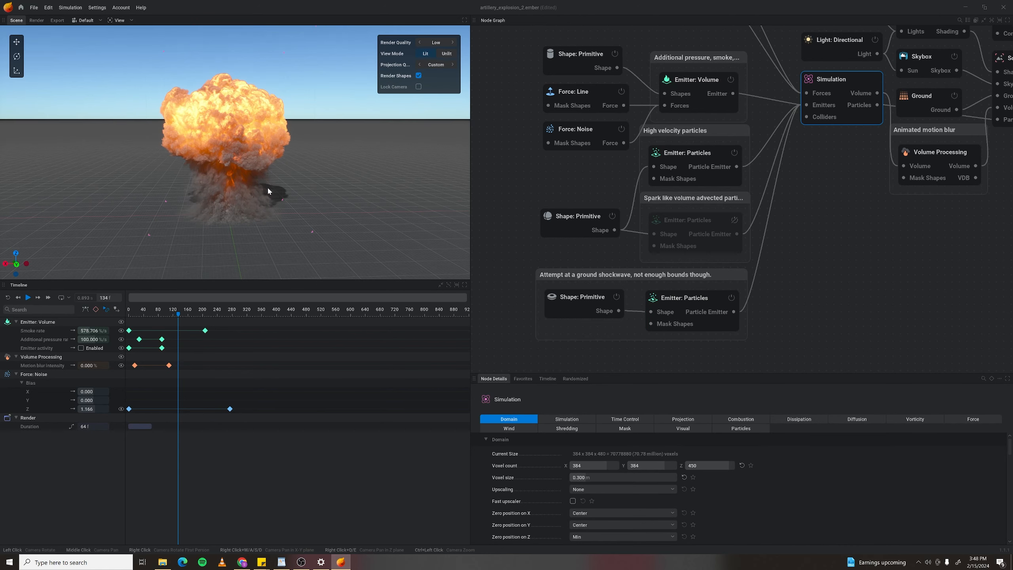
{"action": "middle_click_drag", "start_coordinate": [905, 240], "coordinate": [695, 285]}
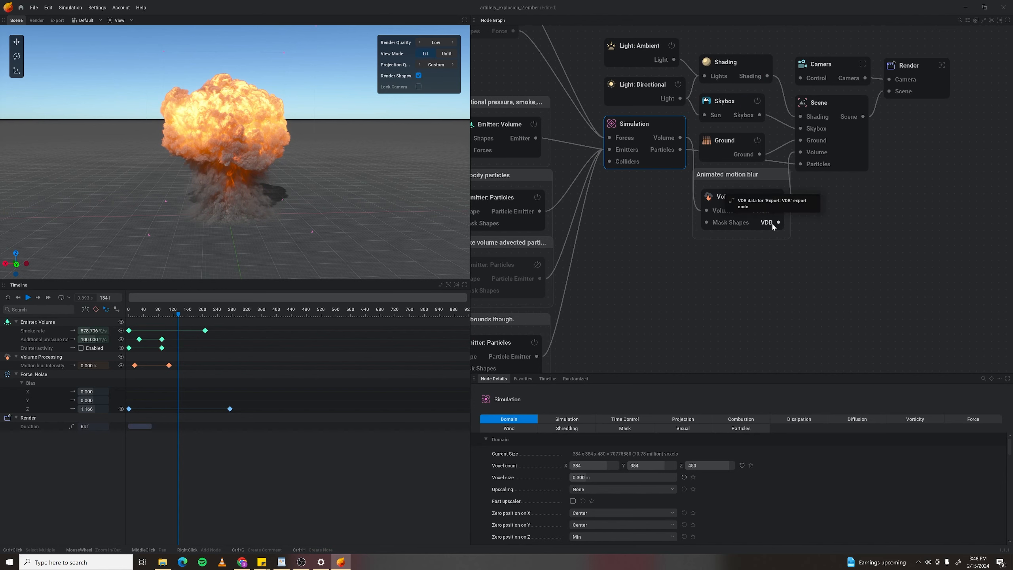
{"action": "left_click_drag", "start_coordinate": [778, 223], "coordinate": [875, 235]}
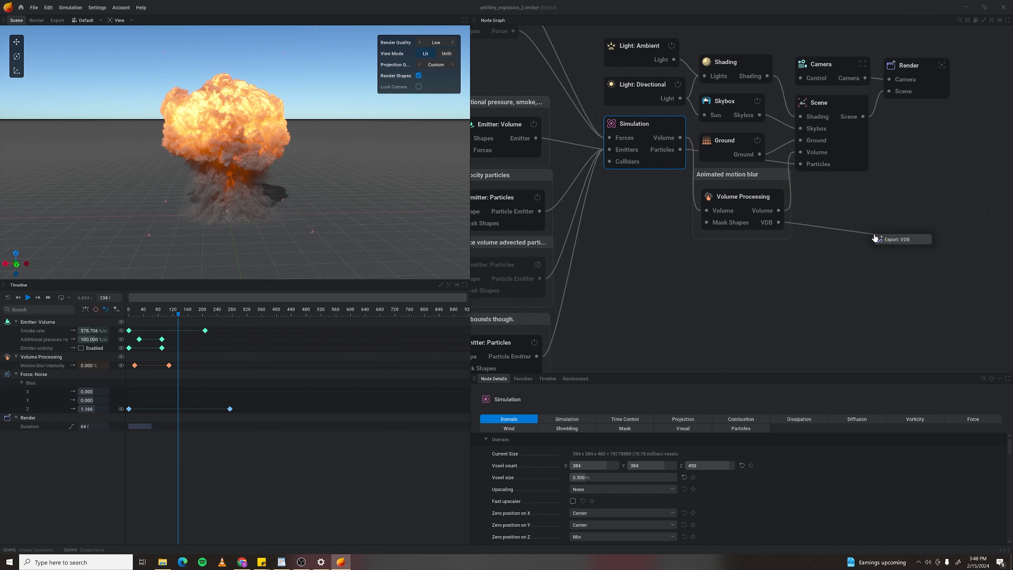
{"action": "left_click", "coordinate": [898, 240]}
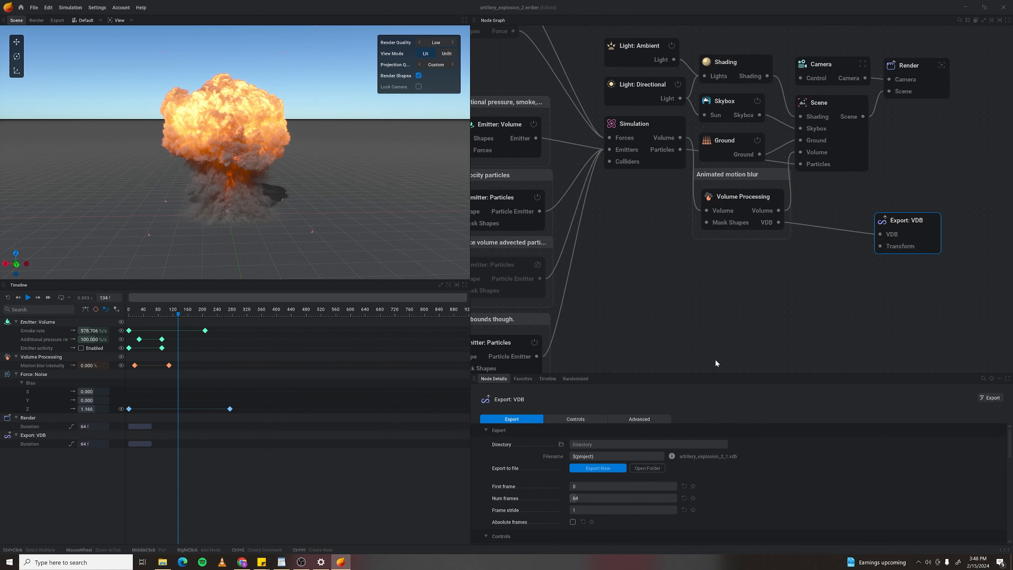
{"action": "left_click", "coordinate": [561, 444]}
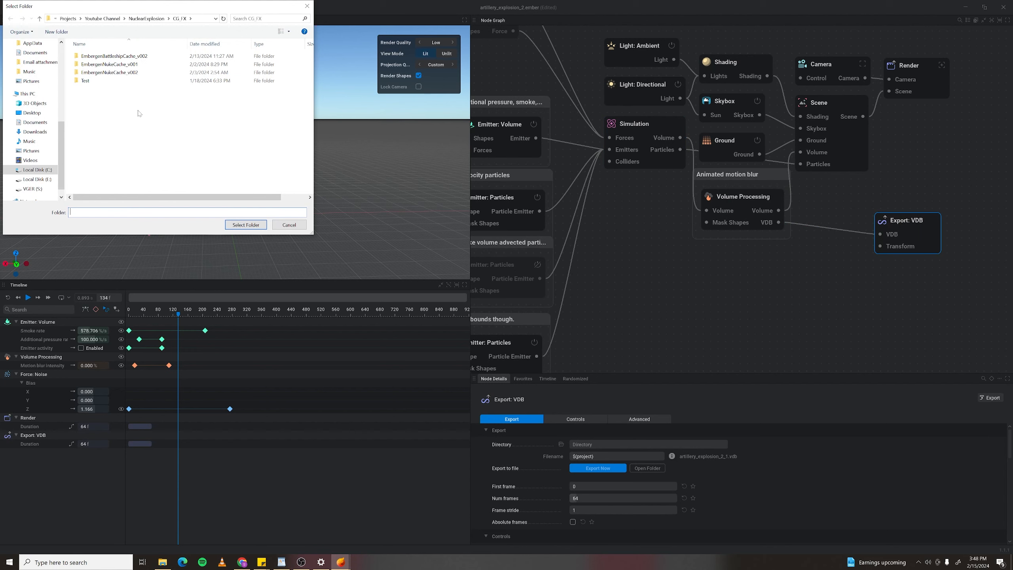
{"action": "left_click", "coordinate": [289, 224]}
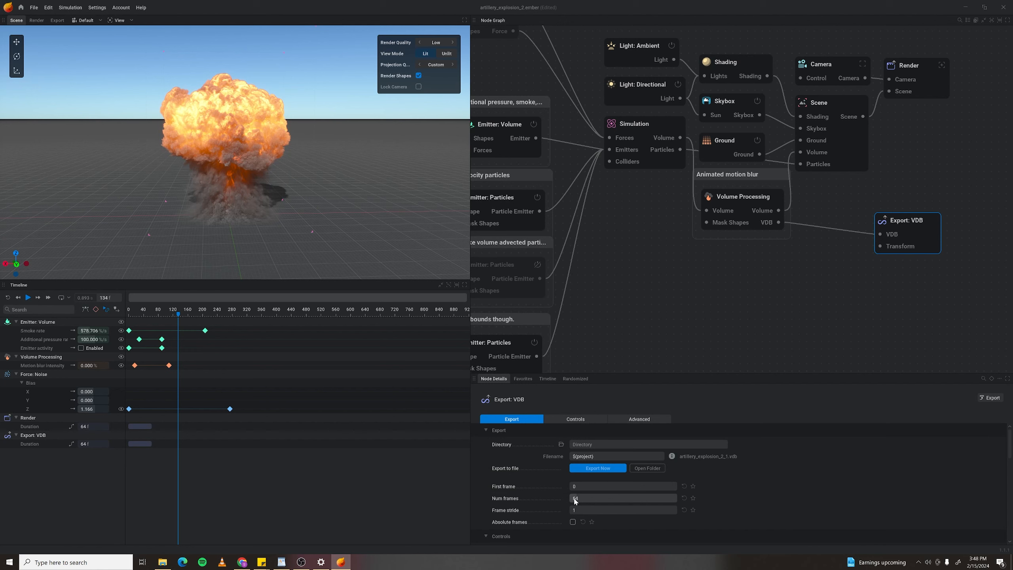
Enable temperature, fuel and velocity export in the Export: VDB node.
{"action": "scroll", "coordinate": [822, 476], "scroll_direction": "down", "scroll_amount": 1}
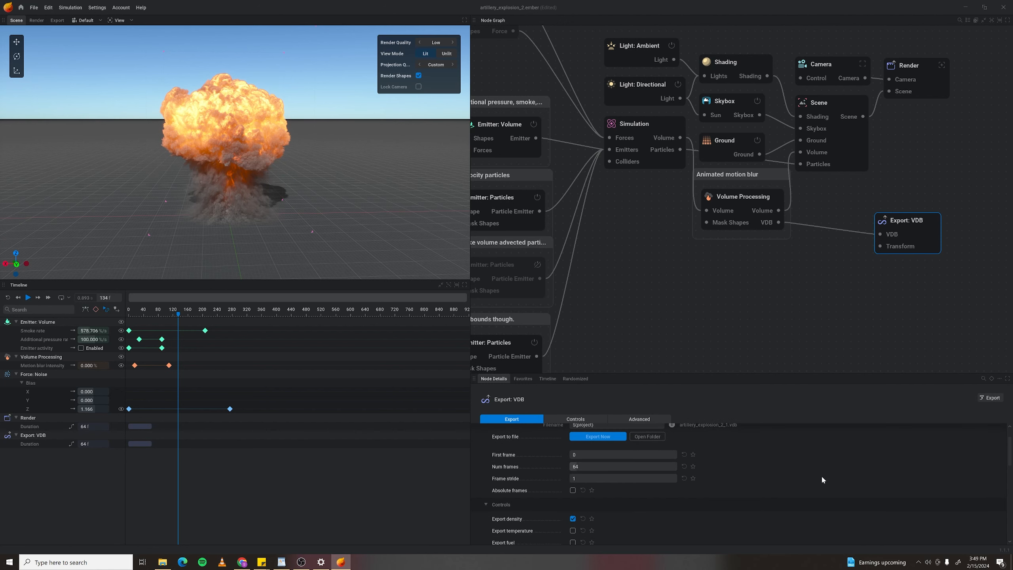
{"action": "scroll", "coordinate": [604, 472], "scroll_direction": "down", "scroll_amount": 1}
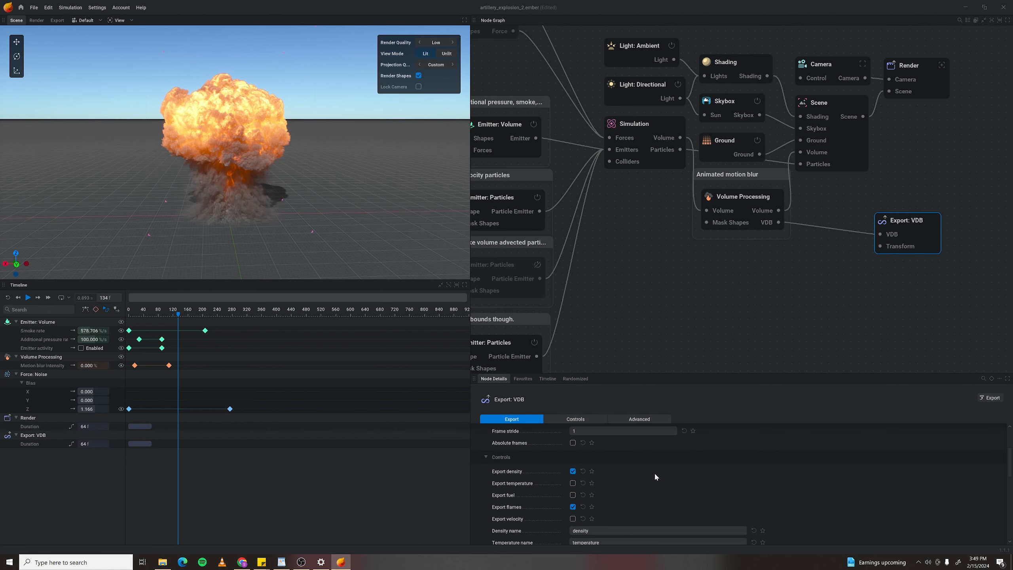
{"action": "scroll", "coordinate": [638, 474], "scroll_direction": "down", "scroll_amount": 1}
{"action": "left_click", "coordinate": [572, 467]}
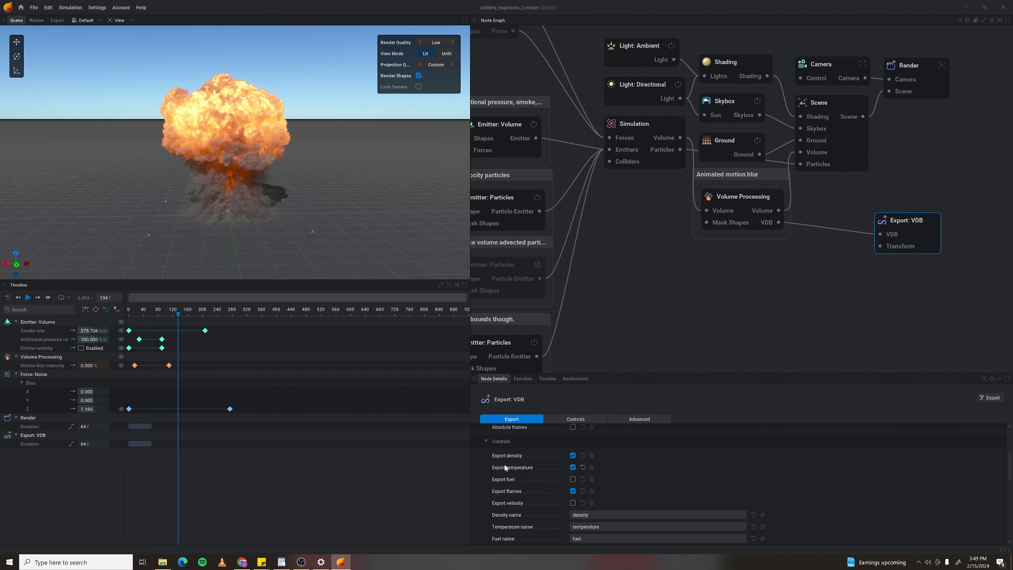
{"action": "left_click", "coordinate": [573, 479]}
{"action": "left_click", "coordinate": [572, 503]}
{"action": "scroll", "coordinate": [817, 487], "scroll_direction": "down", "scroll_amount": 2}
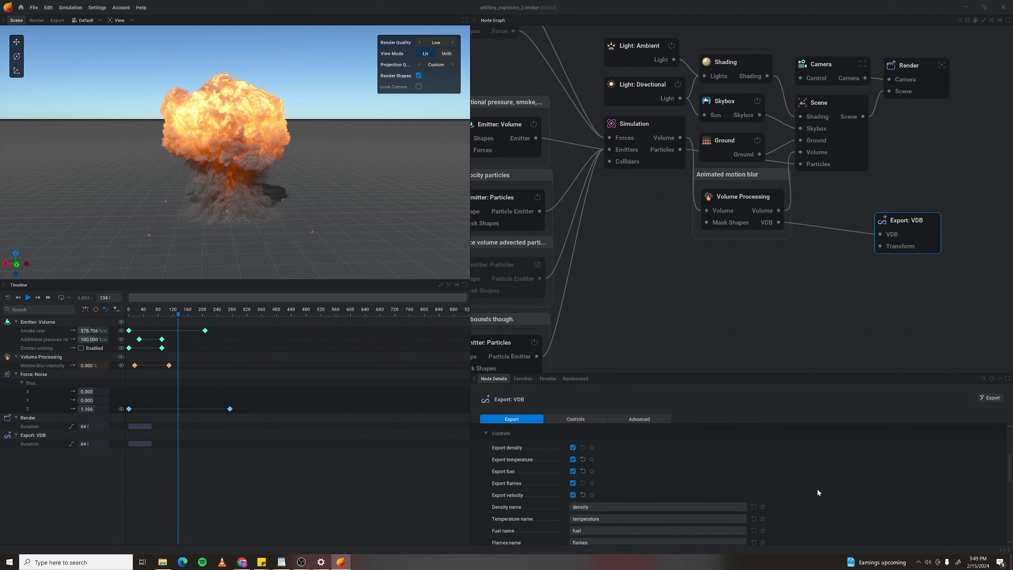
{"action": "scroll", "coordinate": [823, 489], "scroll_direction": "up", "scroll_amount": 2}
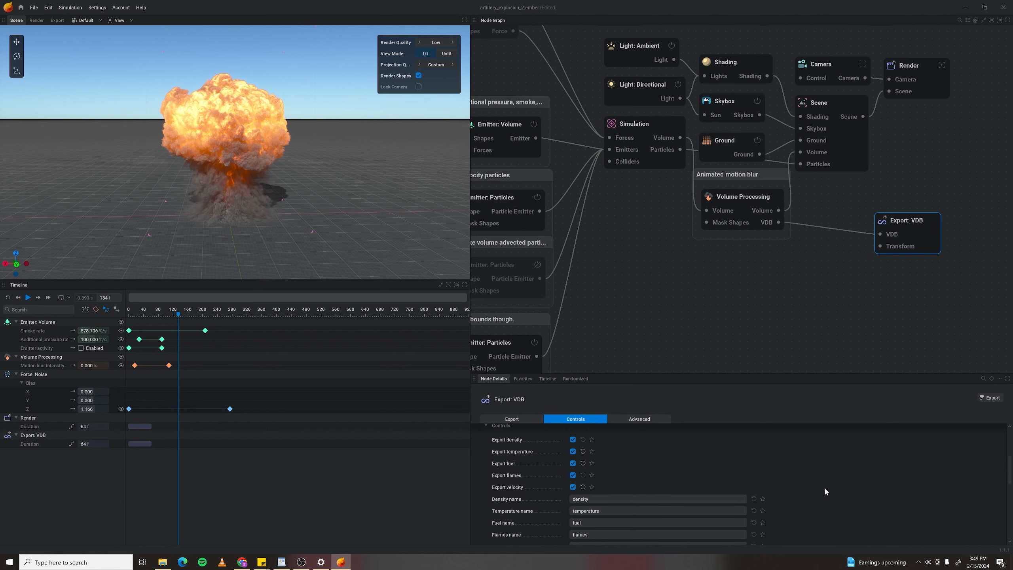
Review the Simulation node's upscaling options and reset the simulation to frame 0.
{"action": "left_click", "coordinate": [634, 125]}
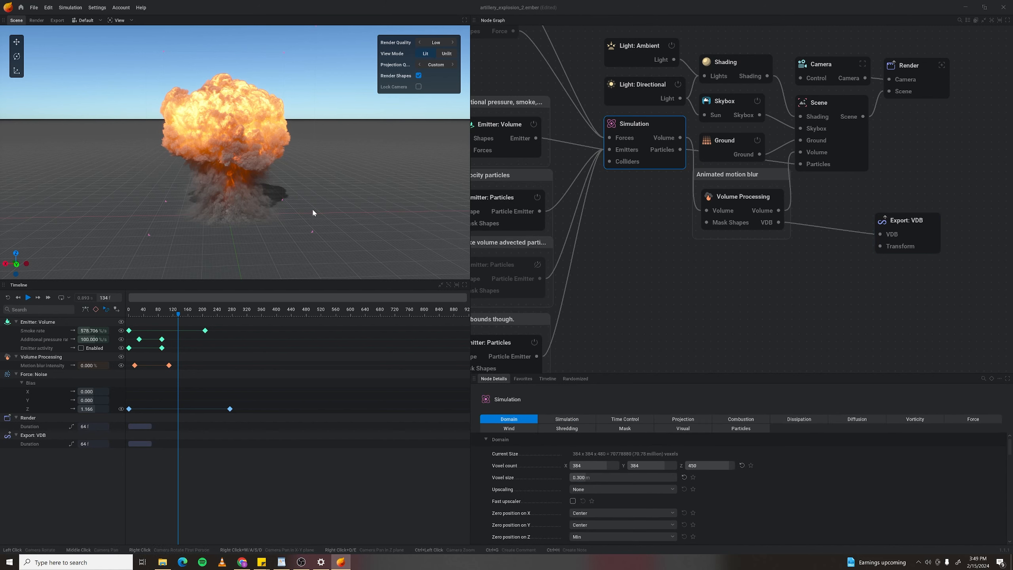
{"action": "left_click", "coordinate": [666, 491]}
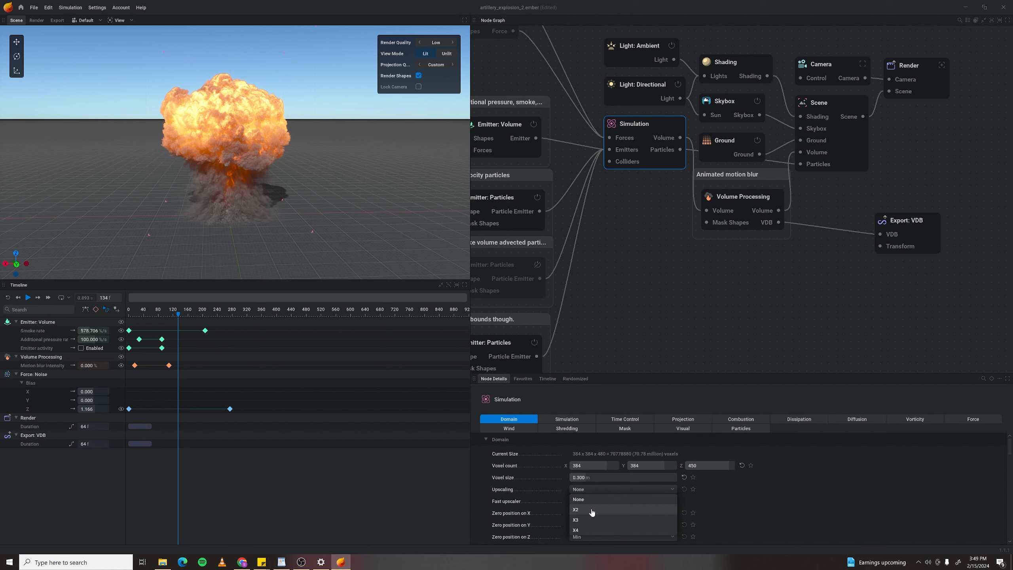
{"action": "left_click", "coordinate": [804, 500]}
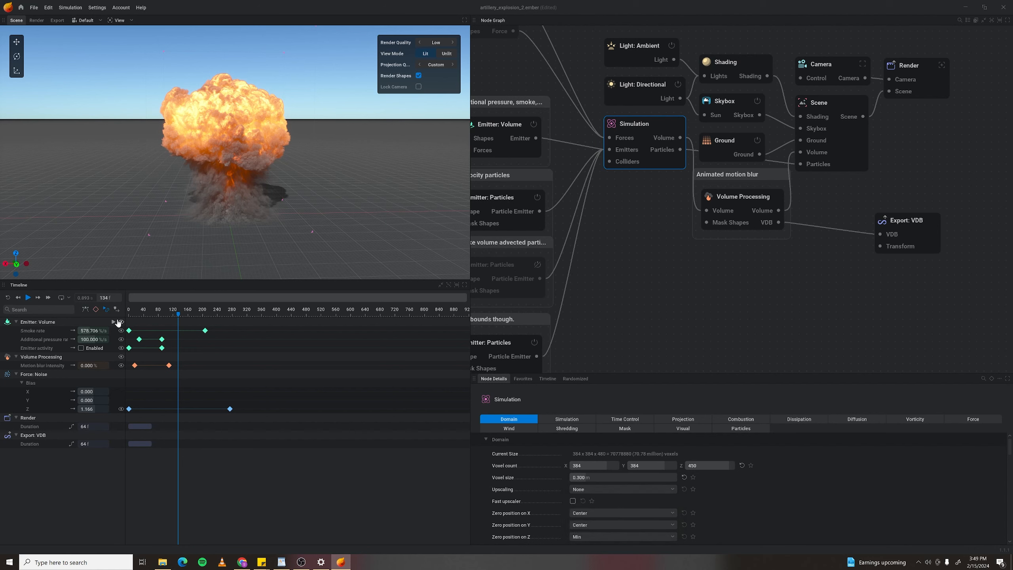
{"action": "left_click", "coordinate": [8, 298]}
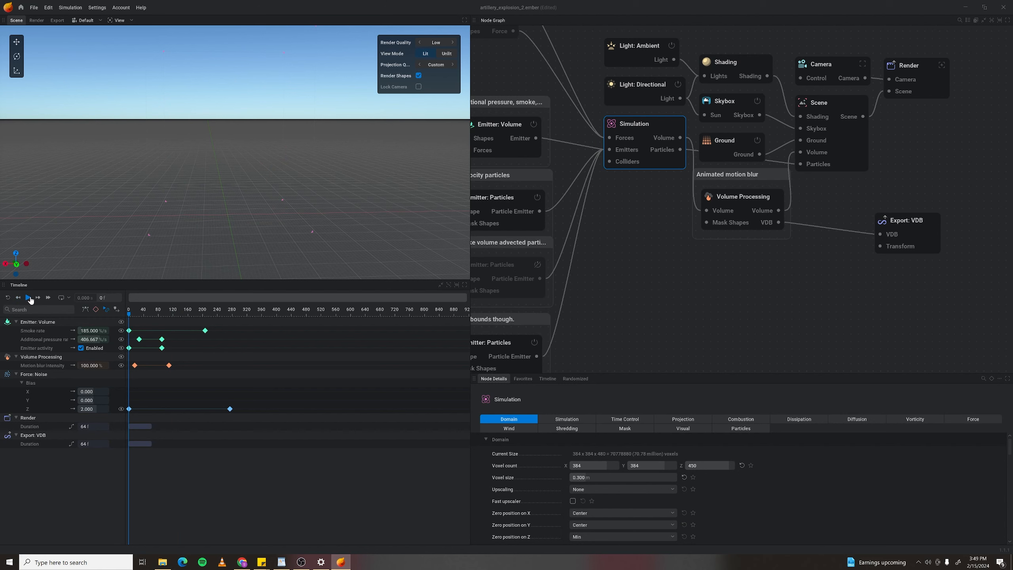
{"action": "left_click", "coordinate": [670, 492]}
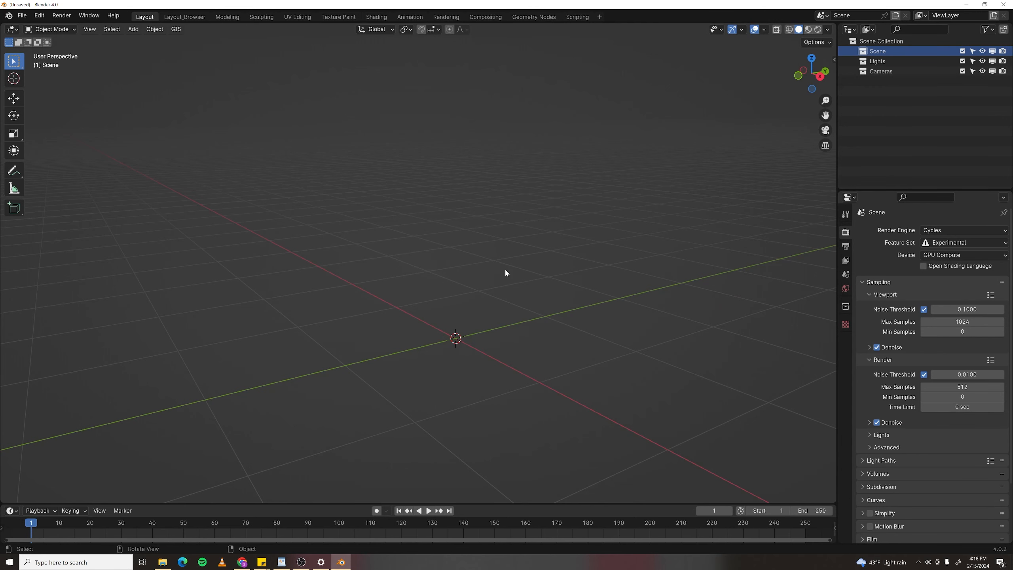
In Blender, import the whole EmbergenNuke VDB sequence from the EmbergenNukeCache_v001 folder as an OpenVDB volume.
{"action": "key", "text": "shift+a"}
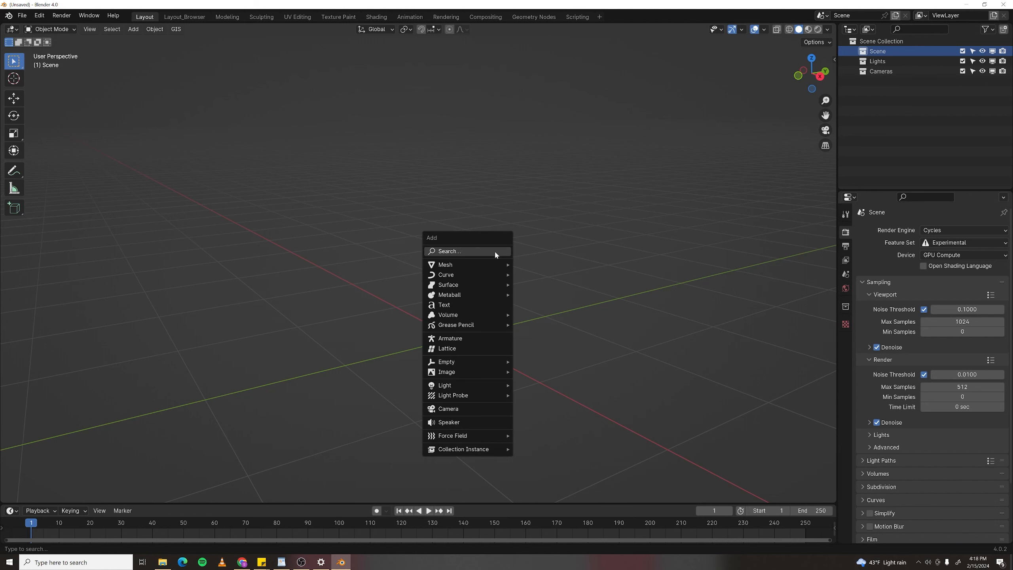
{"action": "mouse_move", "coordinate": [481, 315]}
{"action": "left_click", "coordinate": [528, 316]}
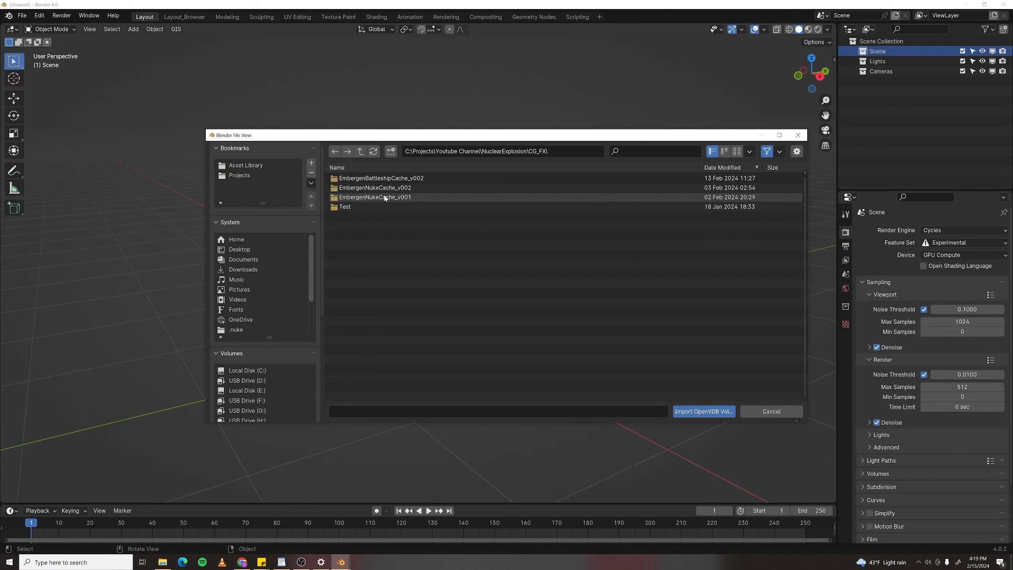
{"action": "double_click", "coordinate": [385, 197]}
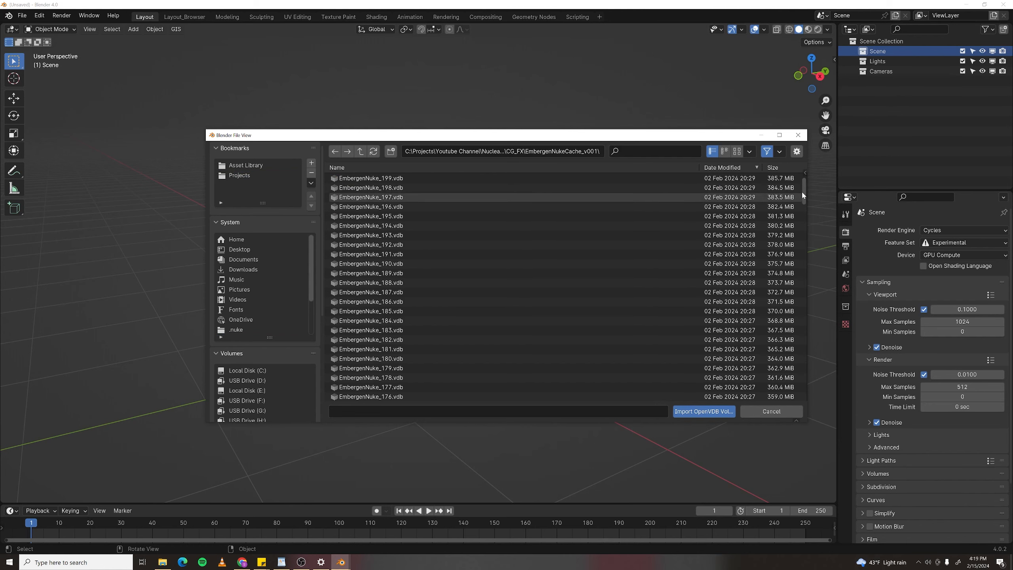
{"action": "left_click_drag", "start_coordinate": [804, 206], "coordinate": [811, 410]}
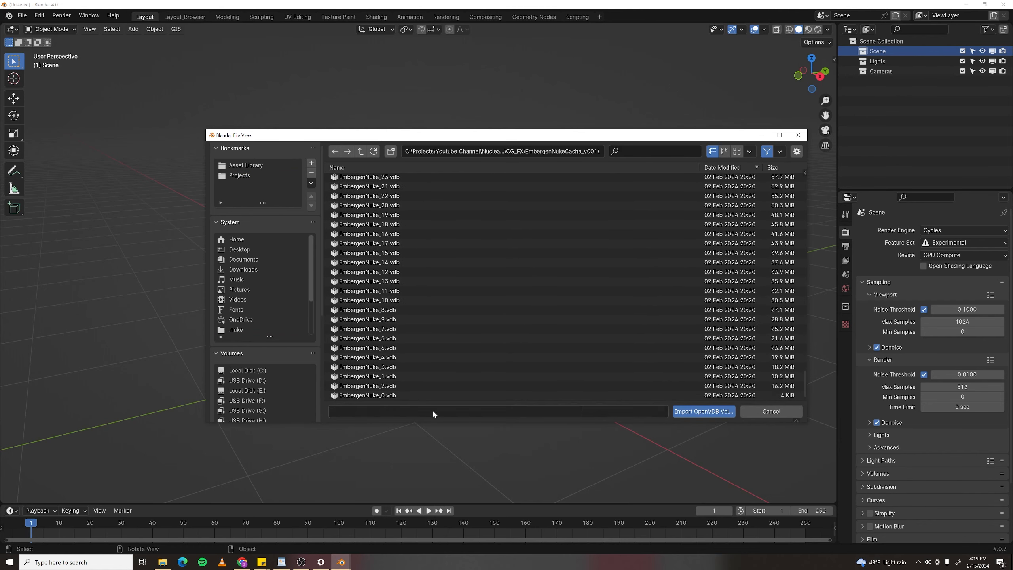
{"action": "left_click", "coordinate": [451, 395]}
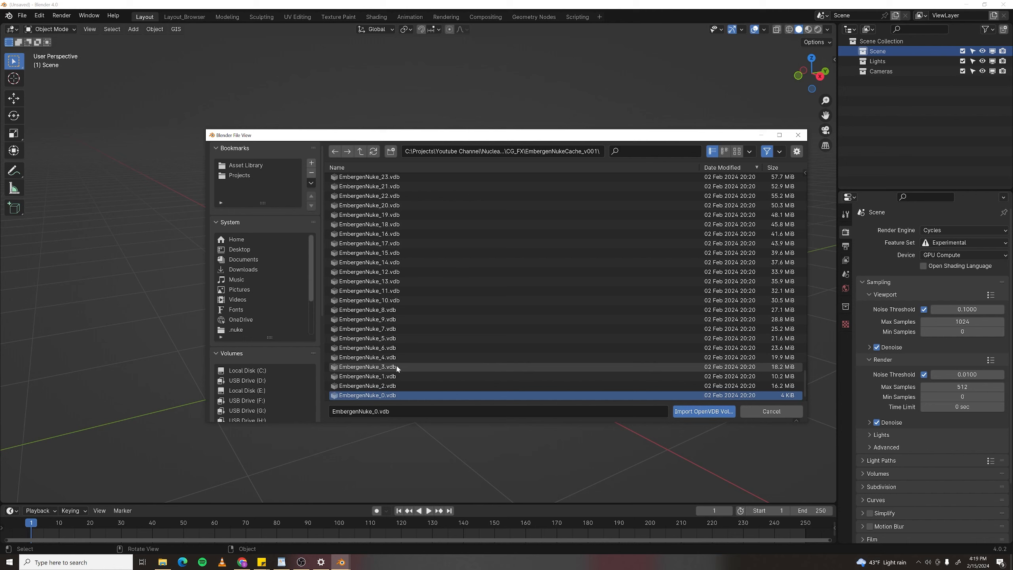
{"action": "key", "text": "a"}
{"action": "left_click", "coordinate": [686, 411]}
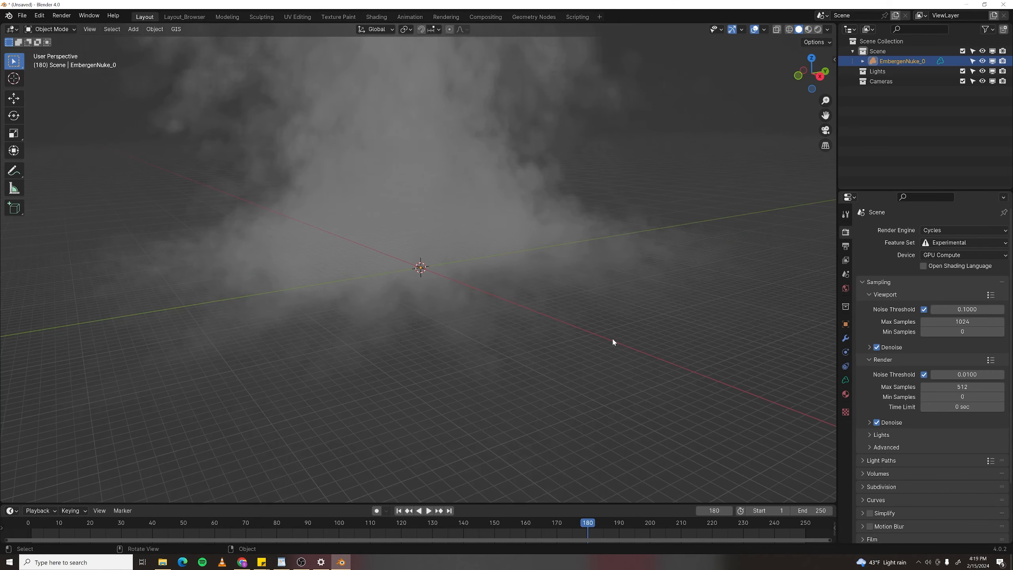
Try rotating the imported explosion volume about the global Z axis and scaling it uniformly.
{"action": "scroll", "coordinate": [613, 339], "scroll_direction": "down", "scroll_amount": 7}
{"action": "middle_click_drag", "start_coordinate": [521, 264], "coordinate": [592, 376], "text": "shift"}
{"action": "key", "text": "r"}
{"action": "key", "text": "z"}
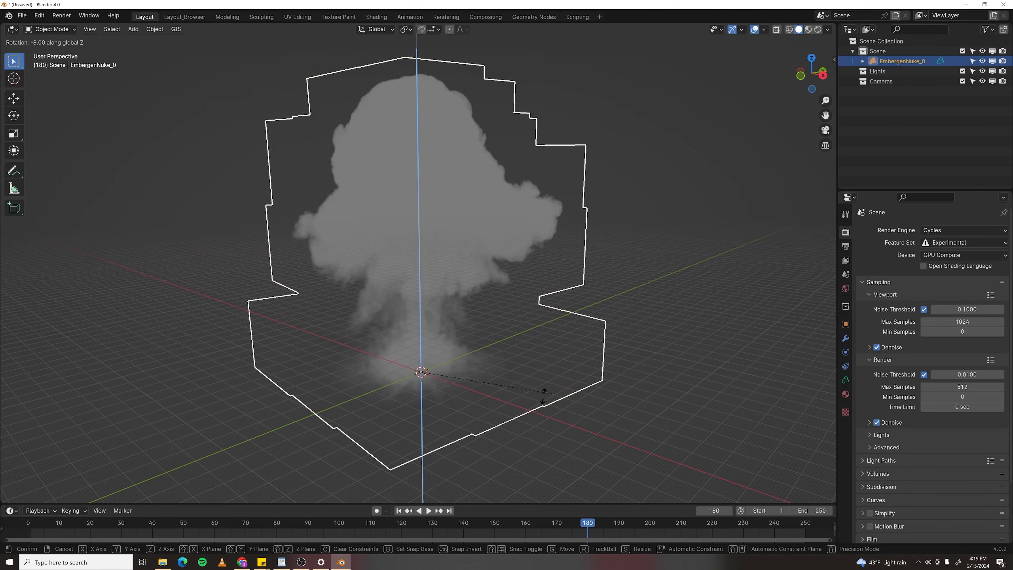
{"action": "right_click", "coordinate": [593, 397]}
{"action": "key", "text": "s"}
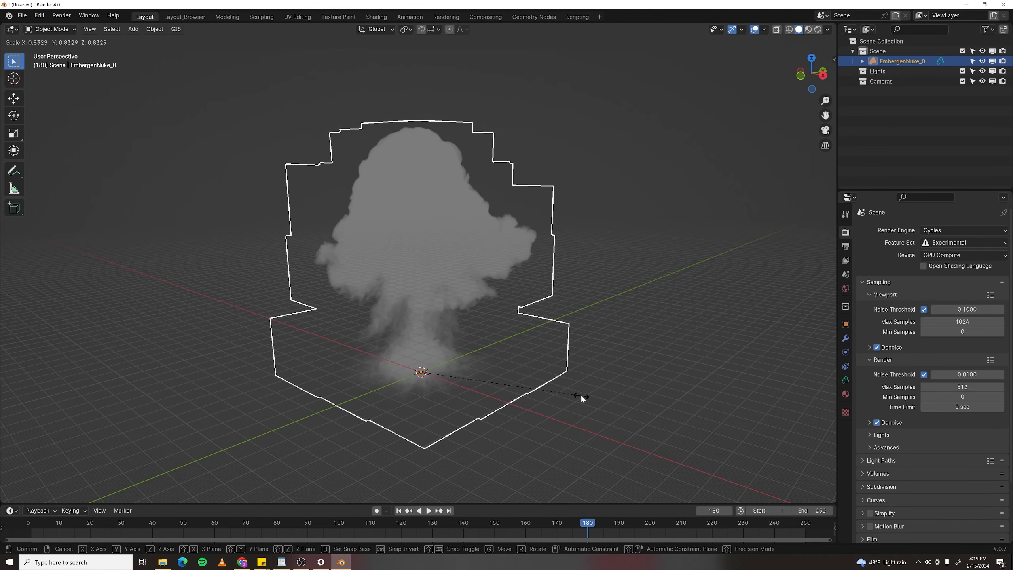
{"action": "left_click", "coordinate": [599, 389]}
{"action": "middle_click_drag", "start_coordinate": [599, 389], "coordinate": [598, 344]}
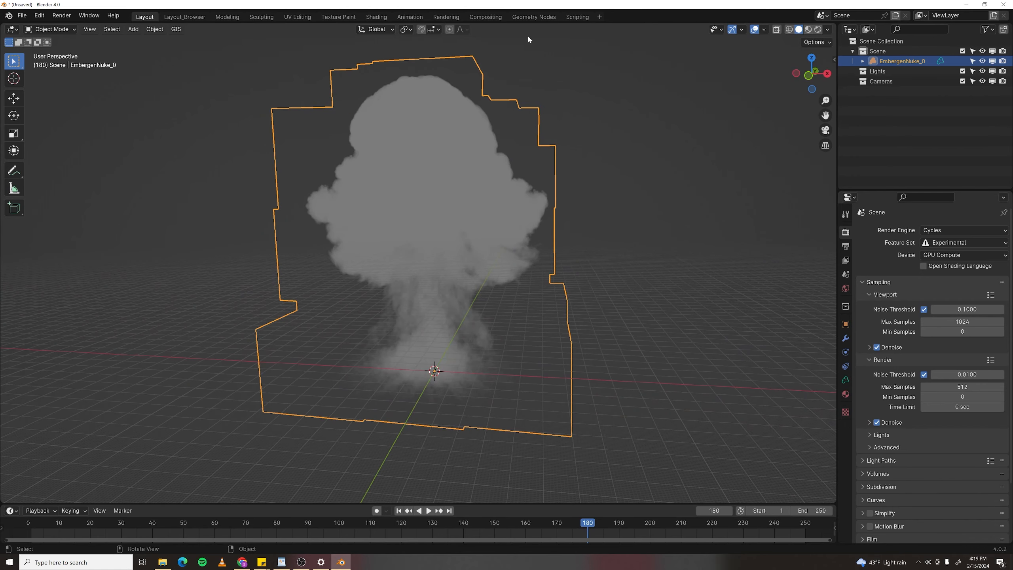
Switch to the Shading workspace and show the explosion volume in rendered viewport shading.
{"action": "left_click", "coordinate": [376, 16]}
{"action": "scroll", "coordinate": [567, 201], "scroll_direction": "down", "scroll_amount": 9}
{"action": "middle_click_drag", "start_coordinate": [587, 169], "coordinate": [544, 257], "text": "shift"}
{"action": "left_click", "coordinate": [818, 29]}
{"action": "middle_click_drag", "start_coordinate": [554, 235], "coordinate": [558, 211], "text": "shift"}
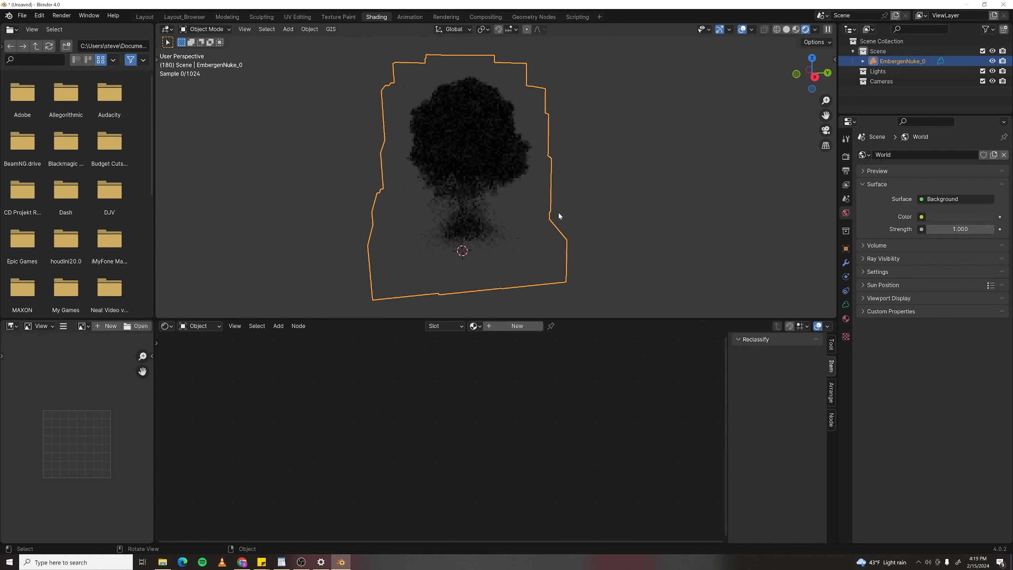
{"action": "scroll", "coordinate": [560, 217], "scroll_direction": "up", "scroll_amount": 1}
Add a sun light with strength 10 and angle it to light the explosion volume.
{"action": "key", "text": "shift+a"}
{"action": "mouse_move", "coordinate": [588, 197]}
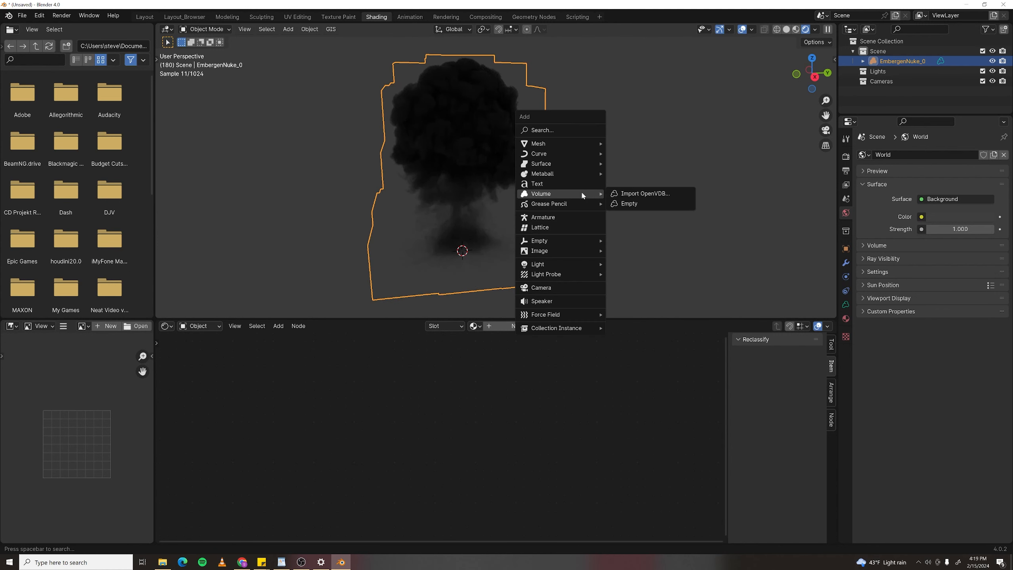
{"action": "mouse_move", "coordinate": [566, 263]}
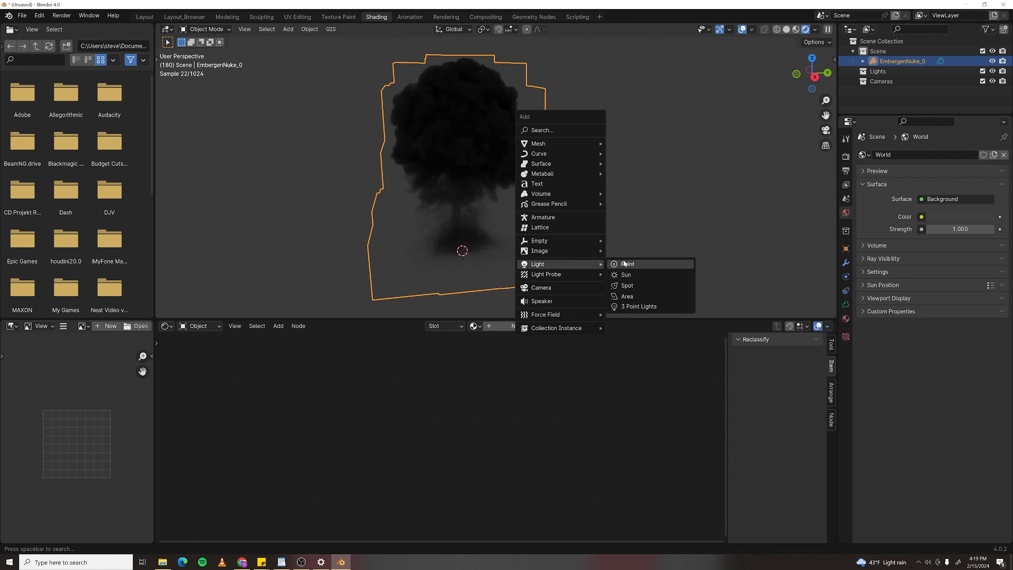
{"action": "left_click", "coordinate": [628, 276]}
{"action": "type", "text": "10"}
{"action": "key", "text": "Return"}
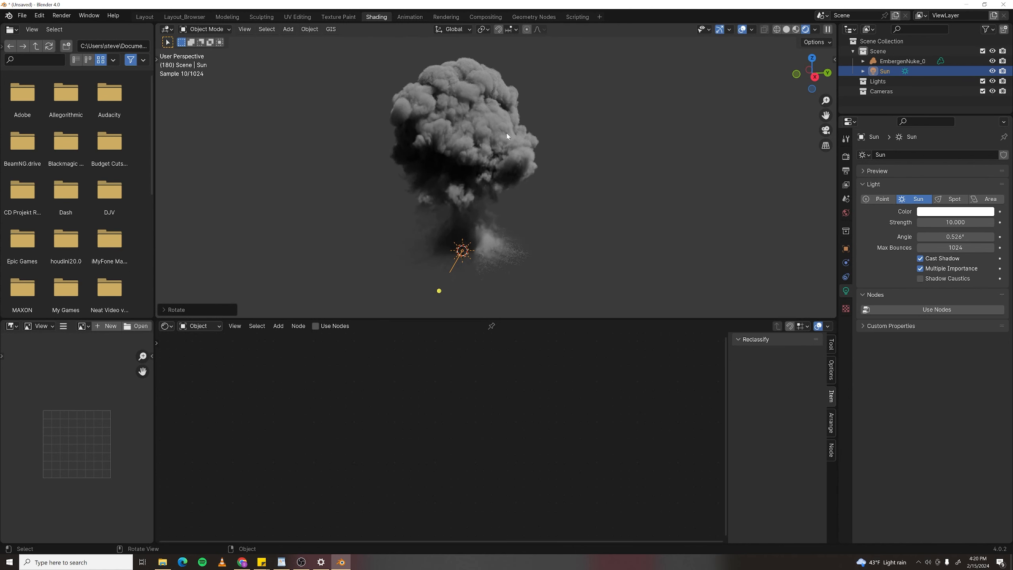
Create a new material for the EmbergenNuke_0 volume.
{"action": "left_click", "coordinate": [487, 97]}
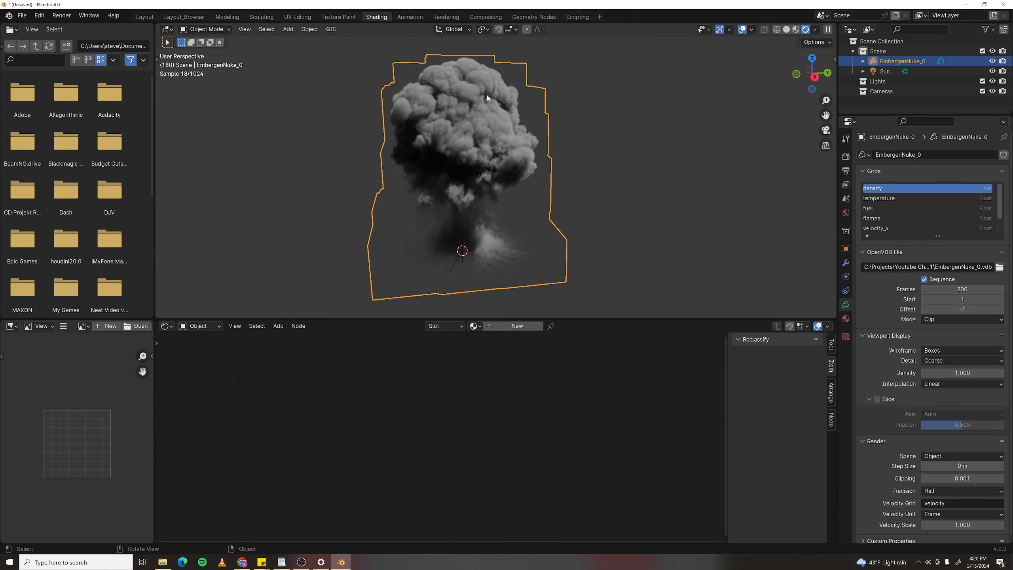
{"action": "left_click", "coordinate": [516, 325]}
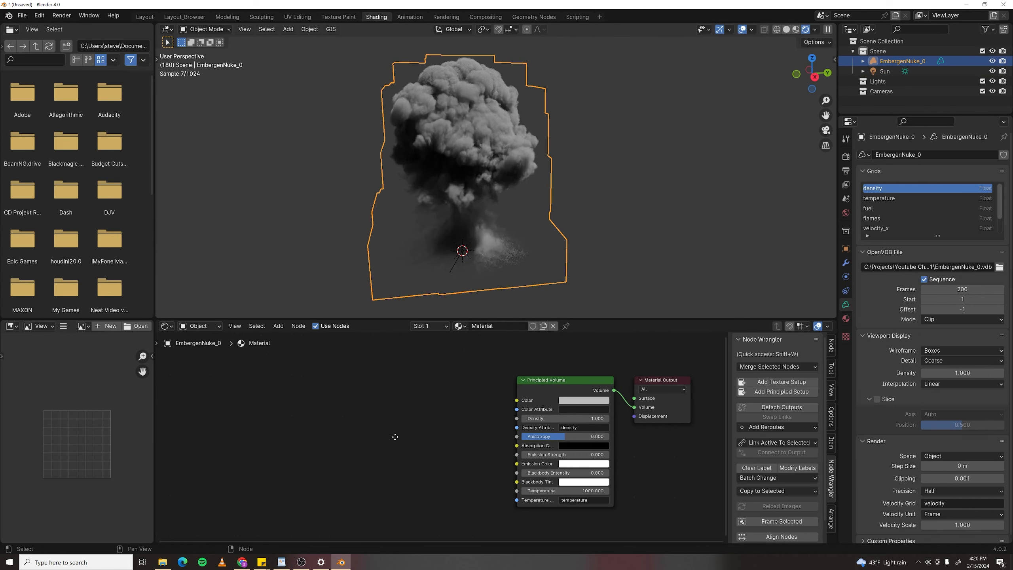
{"action": "left_click", "coordinate": [374, 433]}
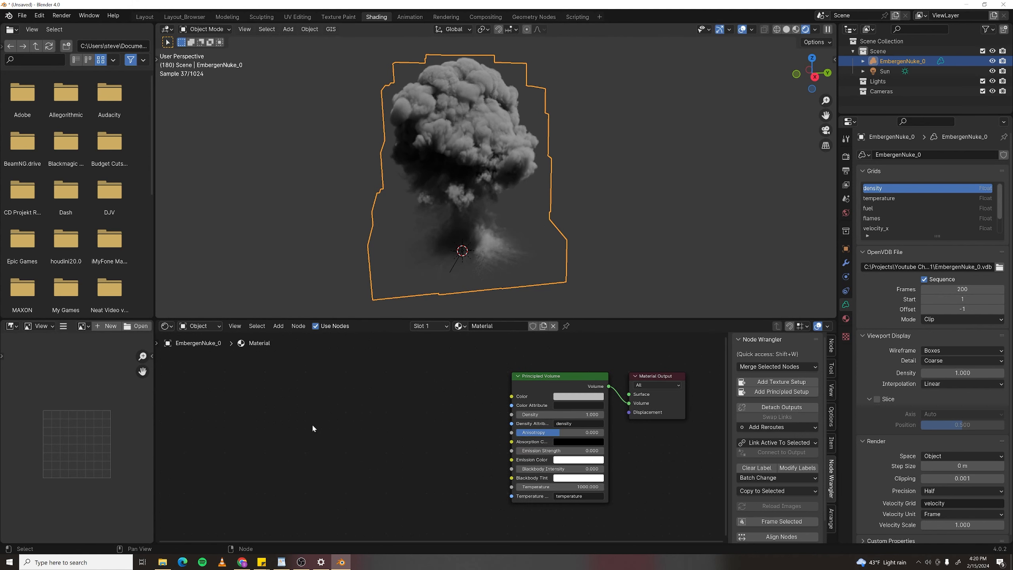
Add an Attribute node to the volume material and set its attribute name to temperature.
{"action": "key", "text": "shift+a"}
{"action": "mouse_move", "coordinate": [309, 428]}
{"action": "left_click", "coordinate": [291, 405]}
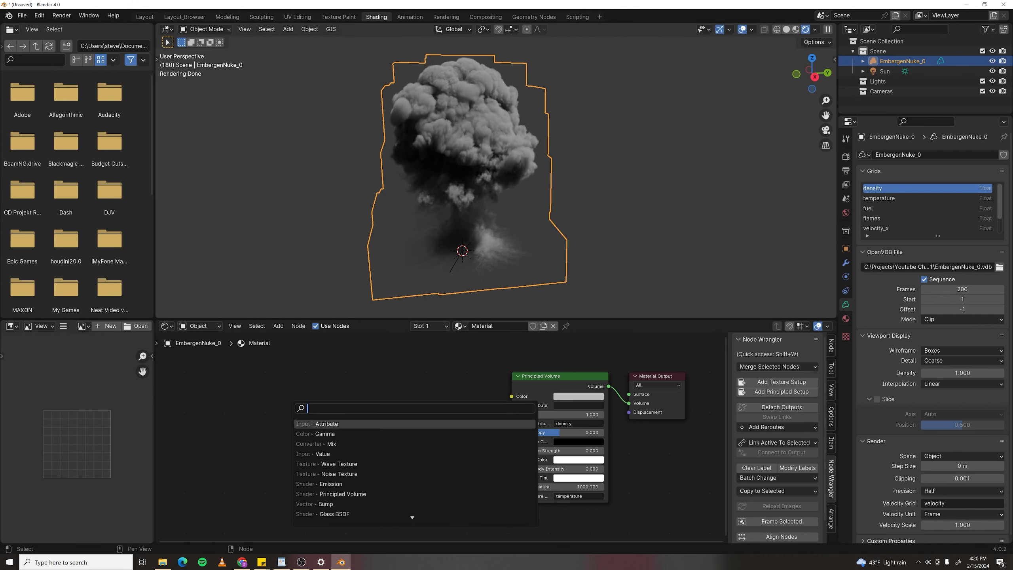
{"action": "type", "text": "att"}
{"action": "key", "text": "Return"}
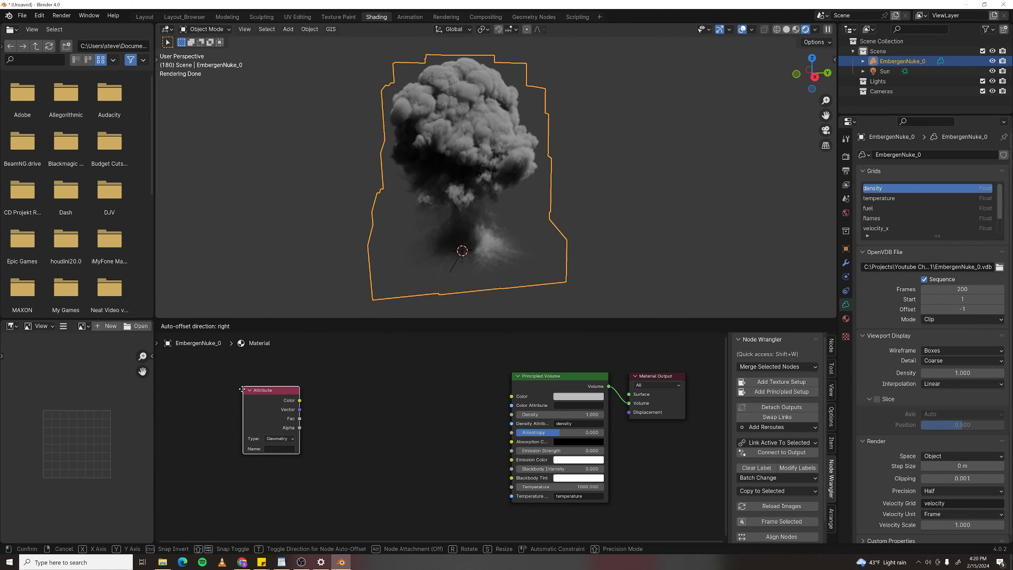
{"action": "left_click", "coordinate": [268, 427]}
{"action": "left_click", "coordinate": [275, 456]}
{"action": "type", "text": "temperature"}
{"action": "key", "text": "Return"}
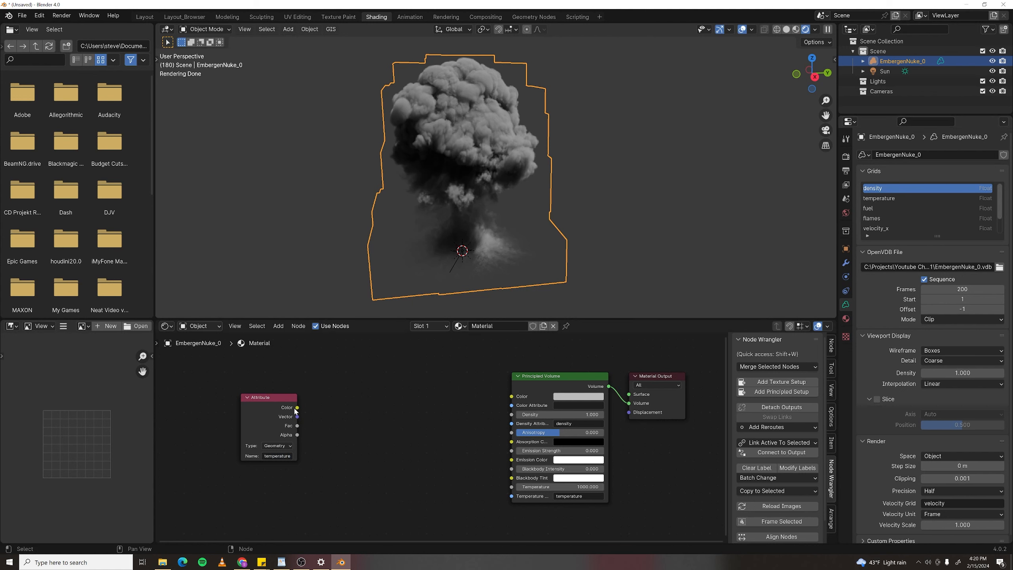
Add a Map Range node linked from the temperature Attribute node's Fac output and place it beside that node.
{"action": "left_click_drag", "start_coordinate": [298, 426], "coordinate": [359, 435]}
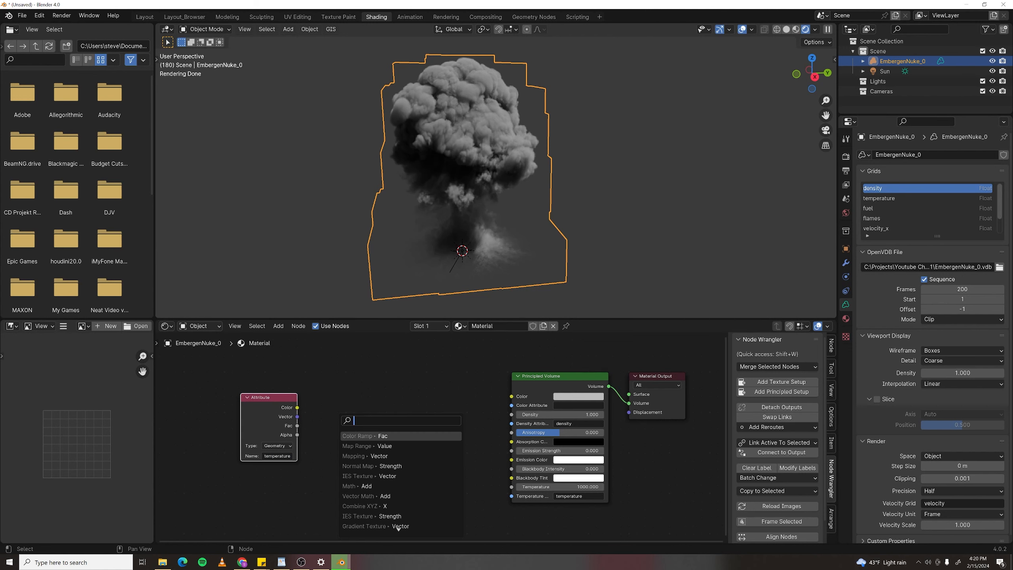
{"action": "type", "text": "mapt"}
{"action": "key", "text": "Return"}
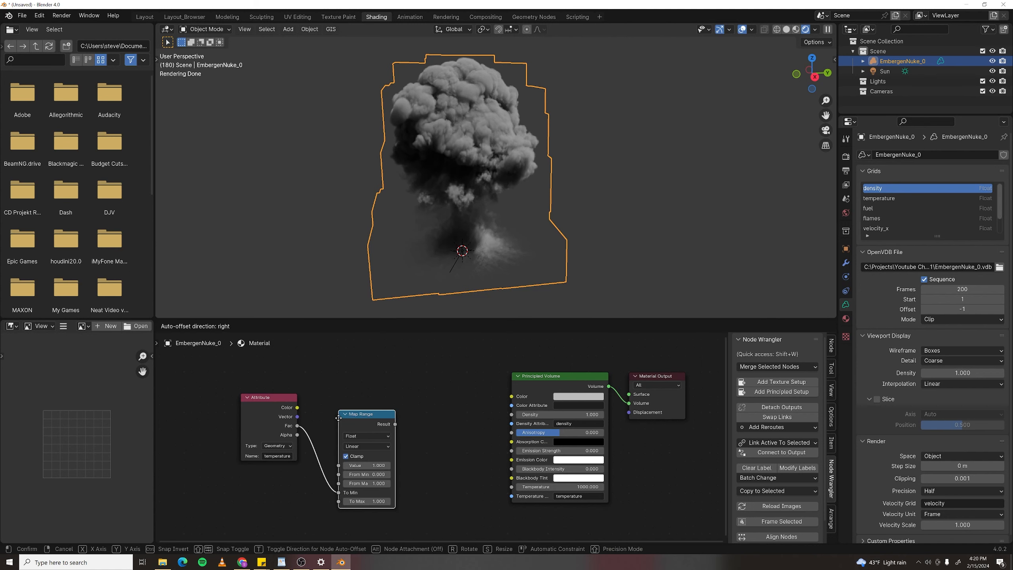
{"action": "left_click", "coordinate": [332, 382]}
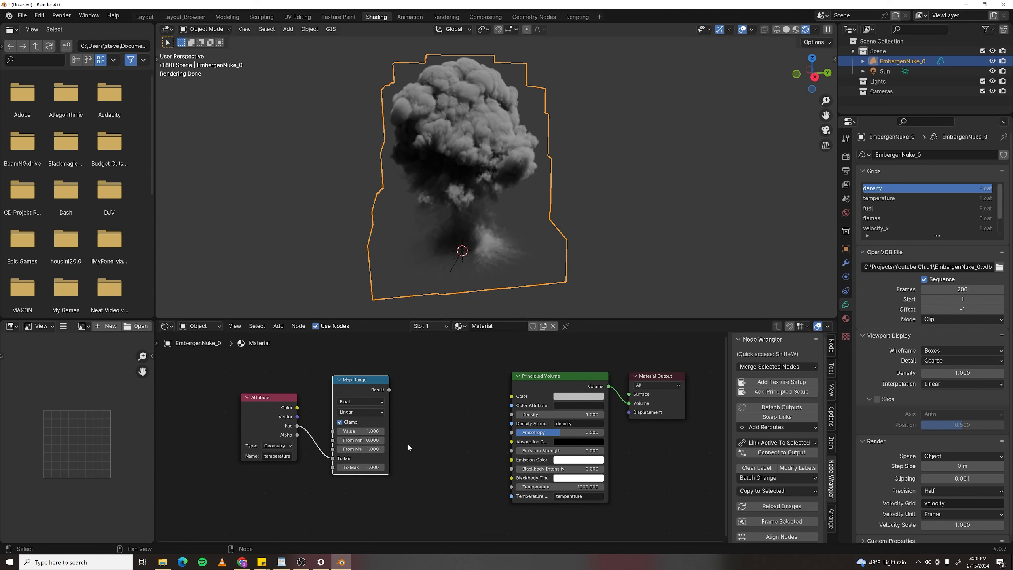
Set the Map Range node's From Max to 10000 and move the attribute's Fac link to its Value input.
{"action": "left_click", "coordinate": [367, 439]}
{"action": "key", "text": "Tab"}
{"action": "type", "text": "1000"}
{"action": "key", "text": "Return"}
{"action": "left_click_drag", "start_coordinate": [333, 458], "coordinate": [333, 431]}
Connect the Map Range result to the Principled Volume's Blackbody Intensity and clear the Temperature Attribute name.
{"action": "left_click_drag", "start_coordinate": [389, 383], "coordinate": [567, 465]}
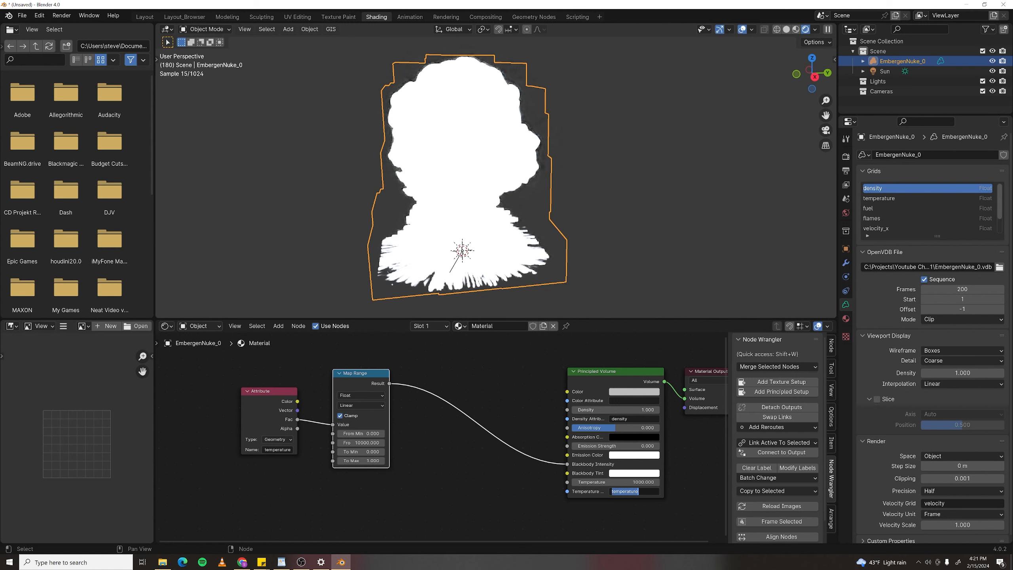
{"action": "key", "text": "BackSpace"}
{"action": "key", "text": "Return"}
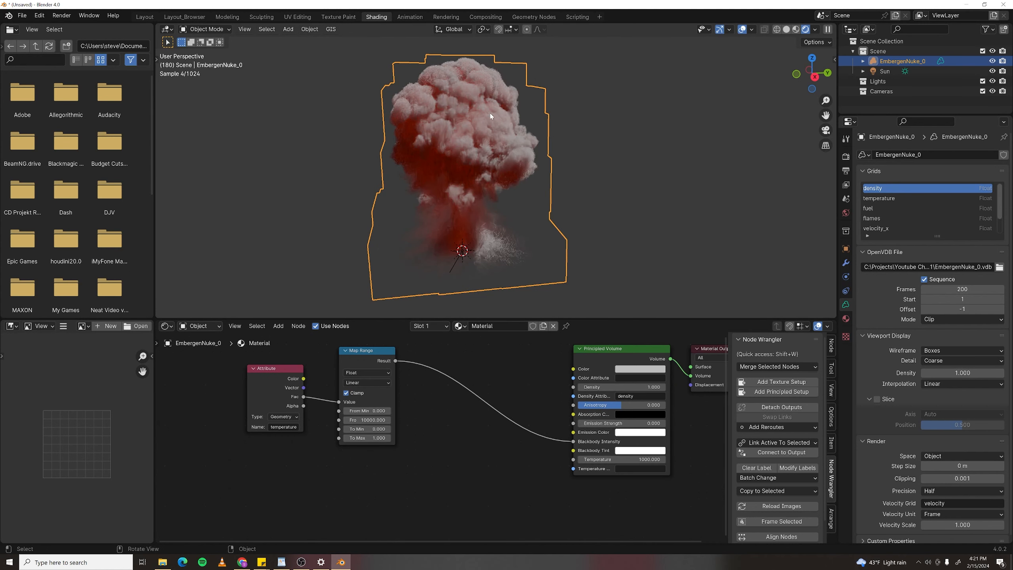
Duplicate the temperature Attribute node, place it below the Map Range node and set its attribute name to flames.
{"action": "left_click", "coordinate": [274, 382]}
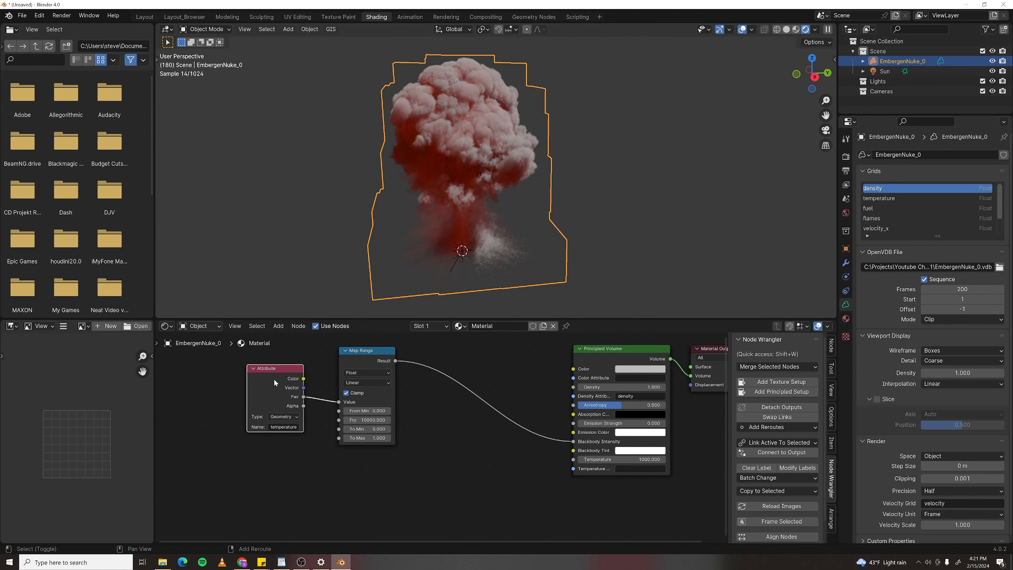
{"action": "key", "text": "shift+d"}
{"action": "left_click", "coordinate": [341, 507]}
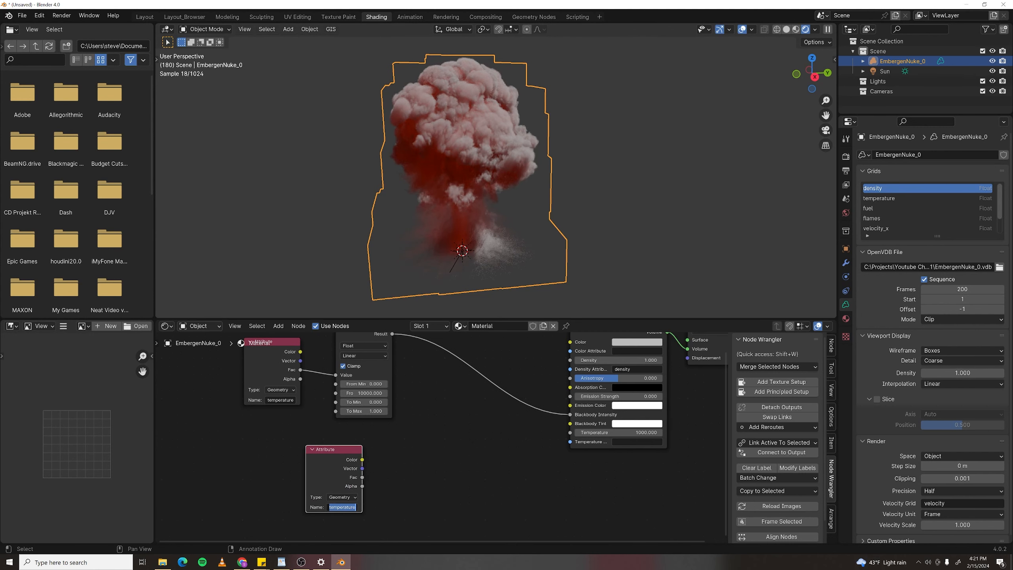
{"action": "type", "text": "flames"}
{"action": "key", "text": "Return"}
{"action": "left_click_drag", "start_coordinate": [334, 452], "coordinate": [328, 465]}
Insert a Math node set to Multiply between Map Range and Blackbody Intensity, with the flames attribute's Color as its second value.
{"action": "key", "text": "F3"}
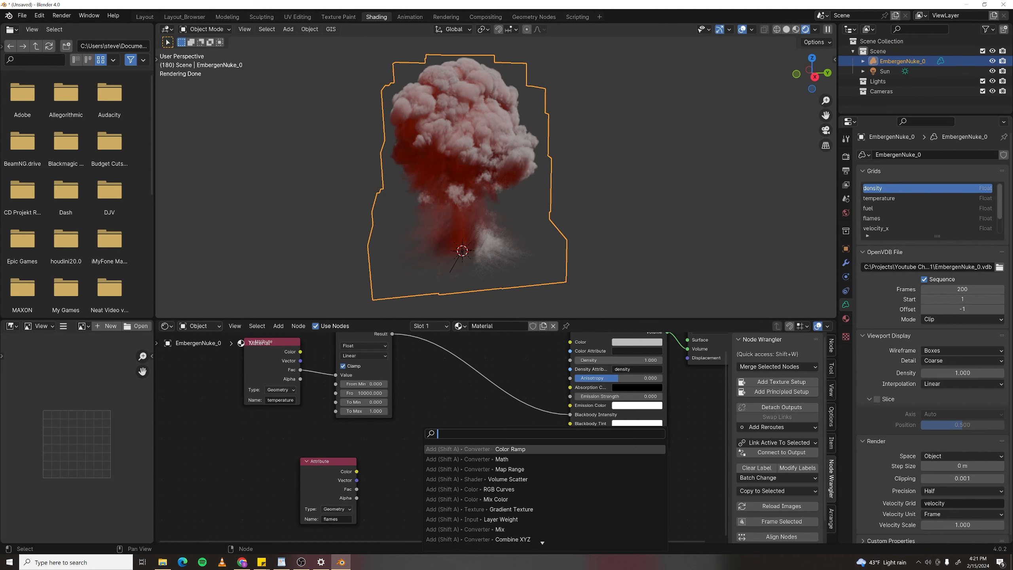
{"action": "type", "text": "ma"}
{"action": "key", "text": "Return"}
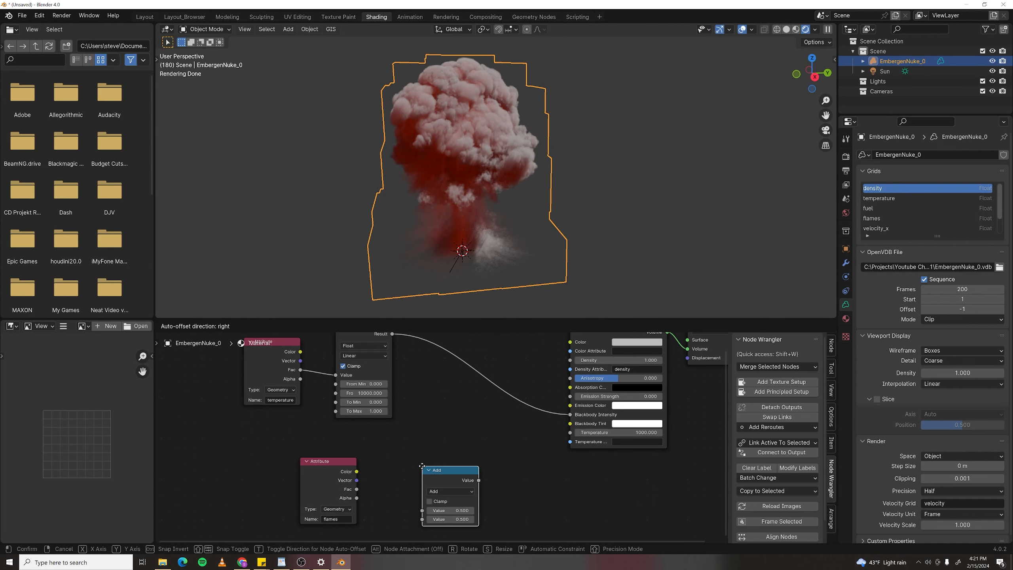
{"action": "left_click", "coordinate": [448, 359]}
{"action": "left_click", "coordinate": [471, 383]}
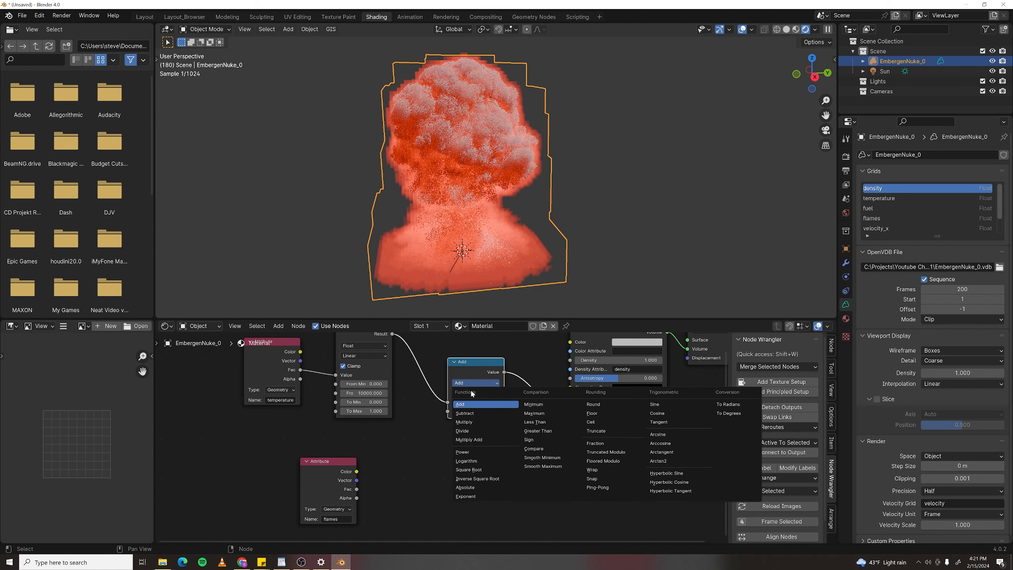
{"action": "left_click", "coordinate": [472, 423]}
{"action": "left_click_drag", "start_coordinate": [357, 471], "coordinate": [448, 411]}
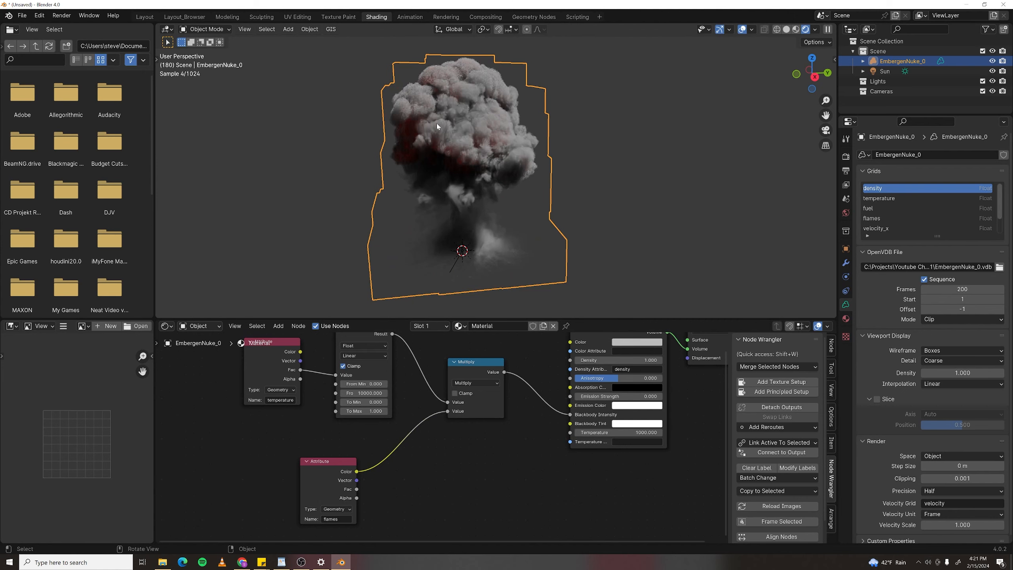
Move the Principled Volume and Material Output nodes further from the Multiply node to make room between them.
{"action": "scroll", "coordinate": [527, 458], "scroll_direction": "down", "scroll_amount": 2}
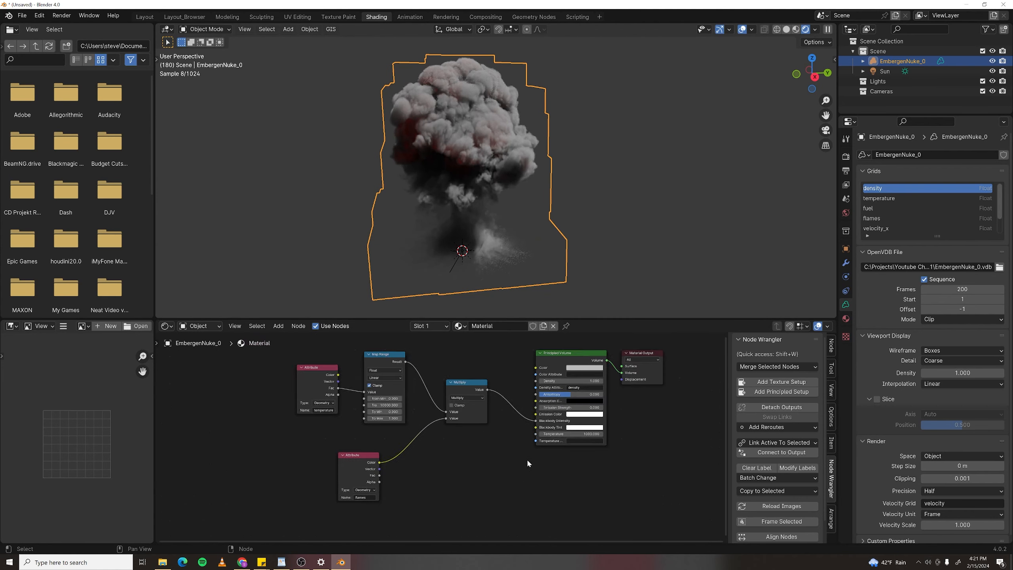
{"action": "left_click_drag", "start_coordinate": [504, 355], "coordinate": [646, 421]}
{"action": "key", "text": "g"}
{"action": "left_click", "coordinate": [625, 478]}
{"action": "left_click", "coordinate": [540, 457]}
Duplicate the Multiply node onto the link into Blackbody Intensity and set its second value to 50.
{"action": "left_click", "coordinate": [470, 386]}
{"action": "key", "text": "shift+d"}
{"action": "left_click", "coordinate": [543, 389]}
{"action": "double_click", "coordinate": [535, 422]}
{"action": "type", "text": "50"}
{"action": "key", "text": "Return"}
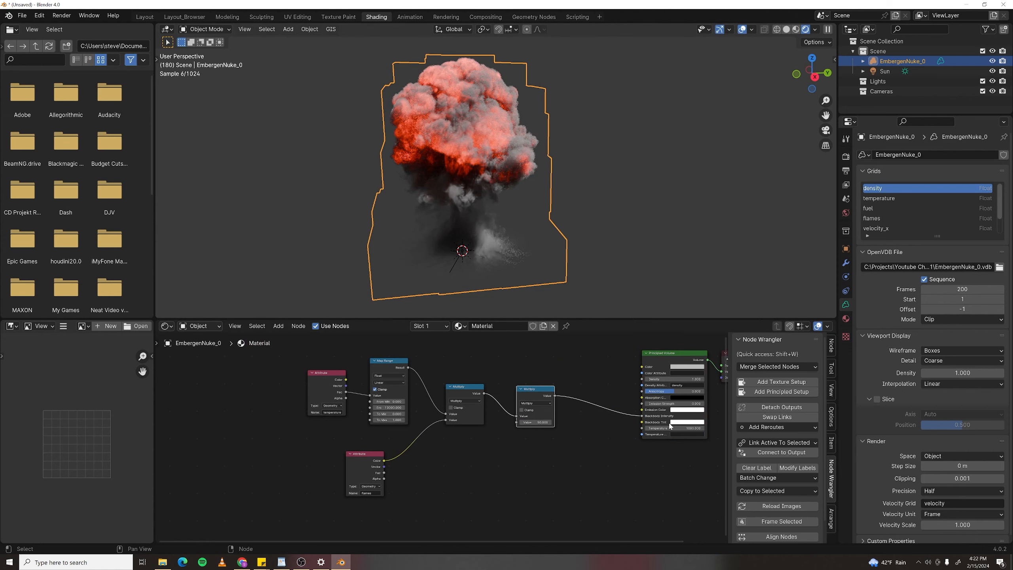
Set the Principled Volume's blackbody temperature to 1800 and check the glow on the explosion.
{"action": "middle_click_drag", "start_coordinate": [668, 445], "coordinate": [559, 450]}
{"action": "scroll", "coordinate": [559, 450], "scroll_direction": "up", "scroll_amount": 2}
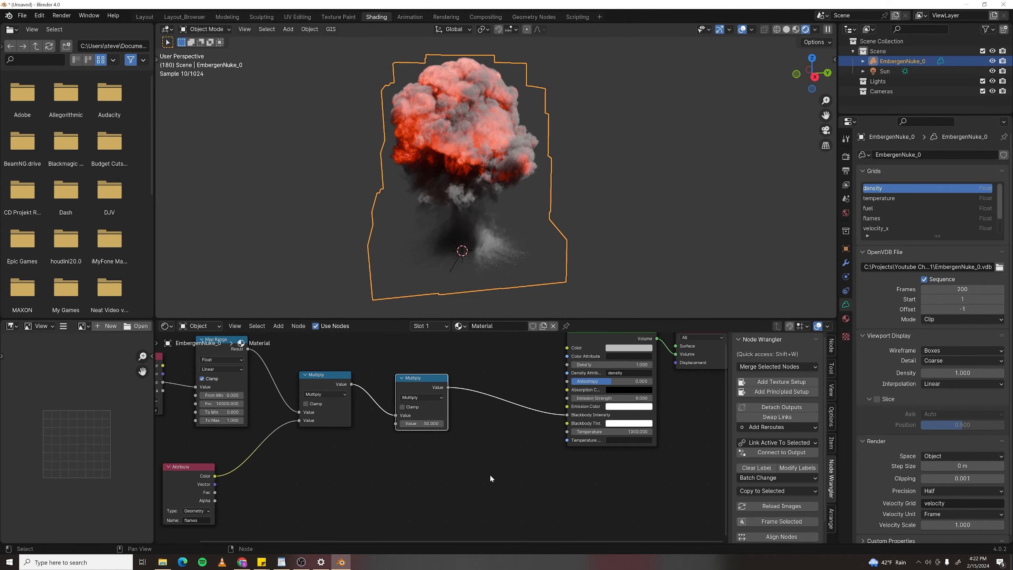
{"action": "left_click", "coordinate": [612, 431]}
{"action": "type", "text": "1800"}
{"action": "key", "text": "Return"}
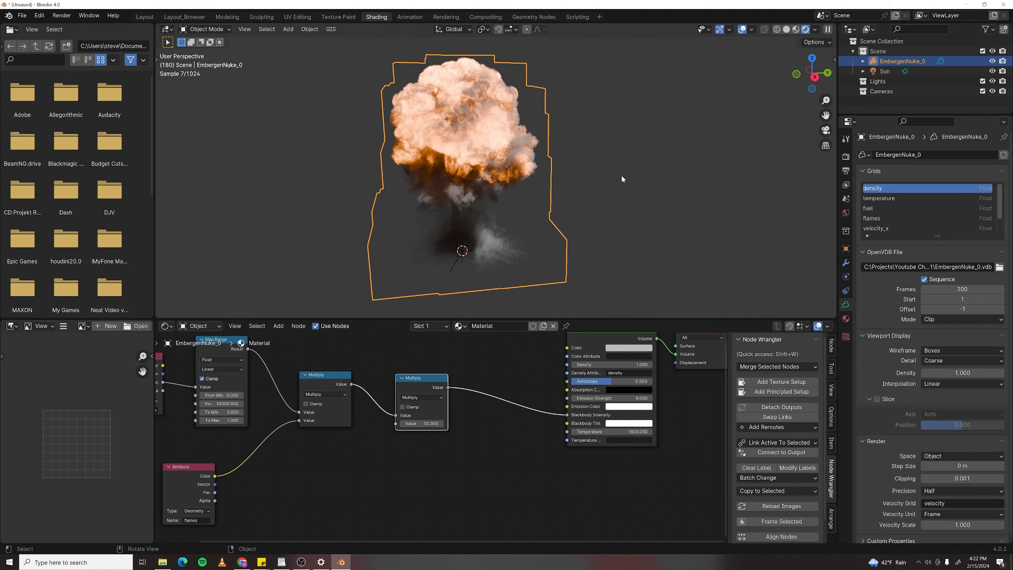
{"action": "mouse_move", "coordinate": [523, 243]}
{"action": "middle_mouse_down"}
{"action": "mouse_move", "coordinate": [503, 226]}
{"action": "mouse_move", "coordinate": [513, 231]}
{"action": "middle_mouse_up"}
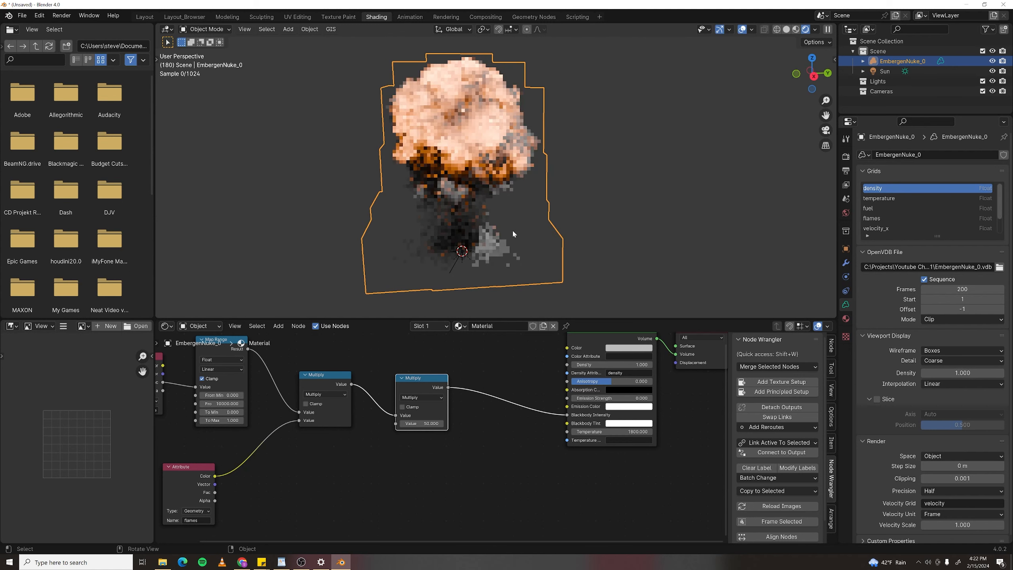
Set the Principled Volume's density to 5 and check the thicker smoke from another angle.
{"action": "left_click", "coordinate": [462, 488]}
{"action": "middle_click_drag", "start_coordinate": [495, 454], "coordinate": [467, 481]}
{"action": "double_click", "coordinate": [611, 391]}
{"action": "type", "text": "5"}
{"action": "key", "text": "Return"}
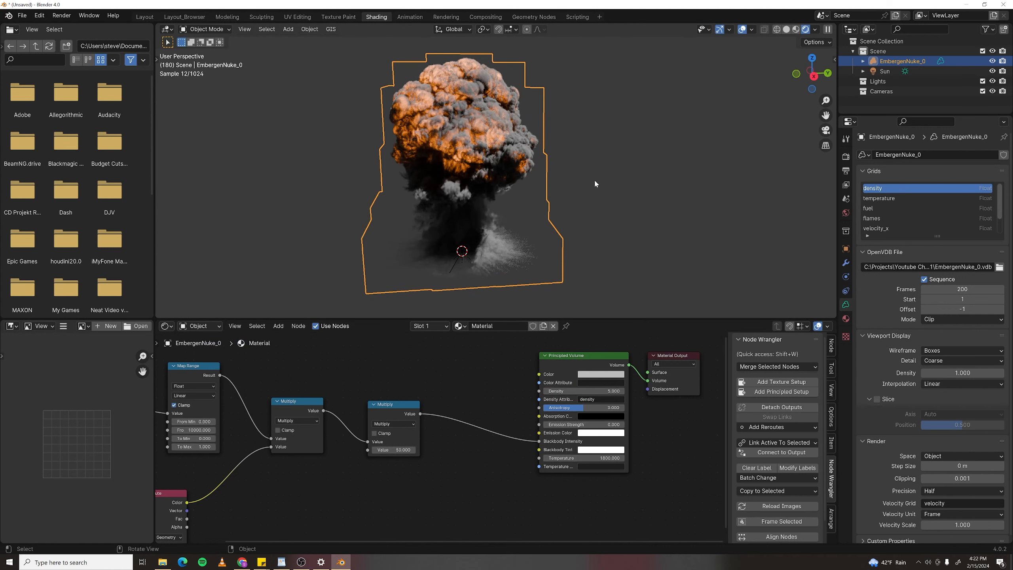
{"action": "middle_click_drag", "start_coordinate": [595, 182], "coordinate": [527, 239]}
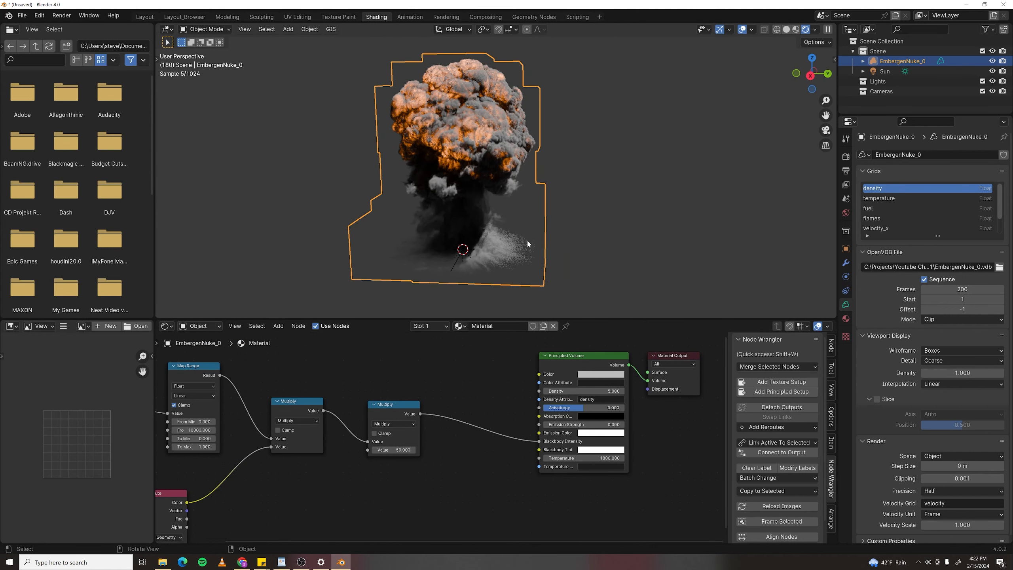
Duplicate the temperature Attribute and Map Range nodes together and place the copies above the existing node chain.
{"action": "scroll", "coordinate": [252, 461], "scroll_direction": "down", "scroll_amount": 2}
{"action": "left_click_drag", "start_coordinate": [211, 376], "coordinate": [269, 428]}
{"action": "middle_click_drag", "start_coordinate": [355, 392], "coordinate": [373, 430]}
{"action": "key", "text": "shift+d"}
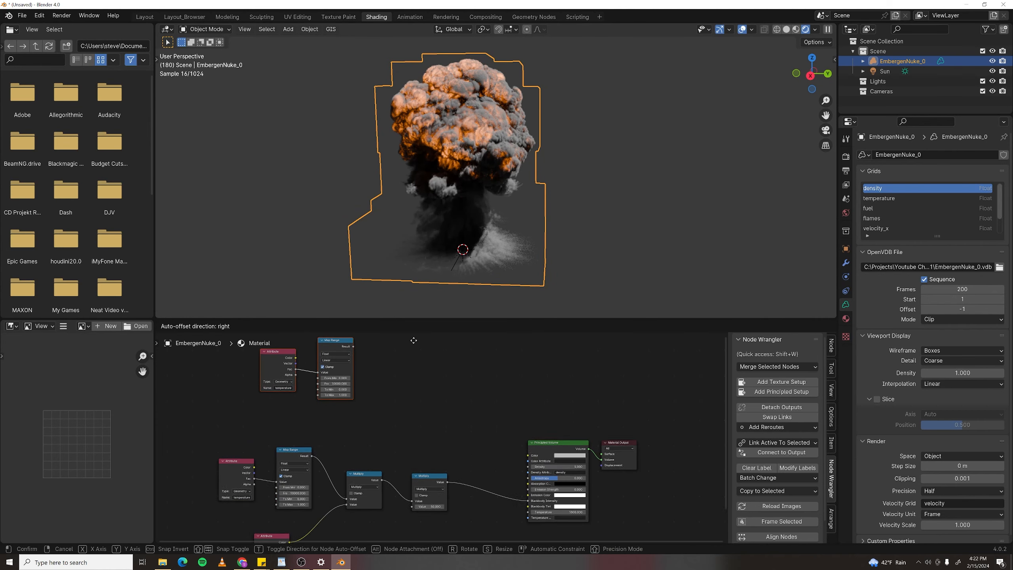
{"action": "left_click", "coordinate": [415, 364]}
{"action": "left_click", "coordinate": [413, 413]}
Add a Color Ramp fed by the duplicated Map Range's result and connect its Color to the Principled Volume's Color.
{"action": "scroll", "coordinate": [413, 414], "scroll_direction": "up", "scroll_amount": 3}
{"action": "scroll", "coordinate": [414, 414], "scroll_direction": "down", "scroll_amount": 2}
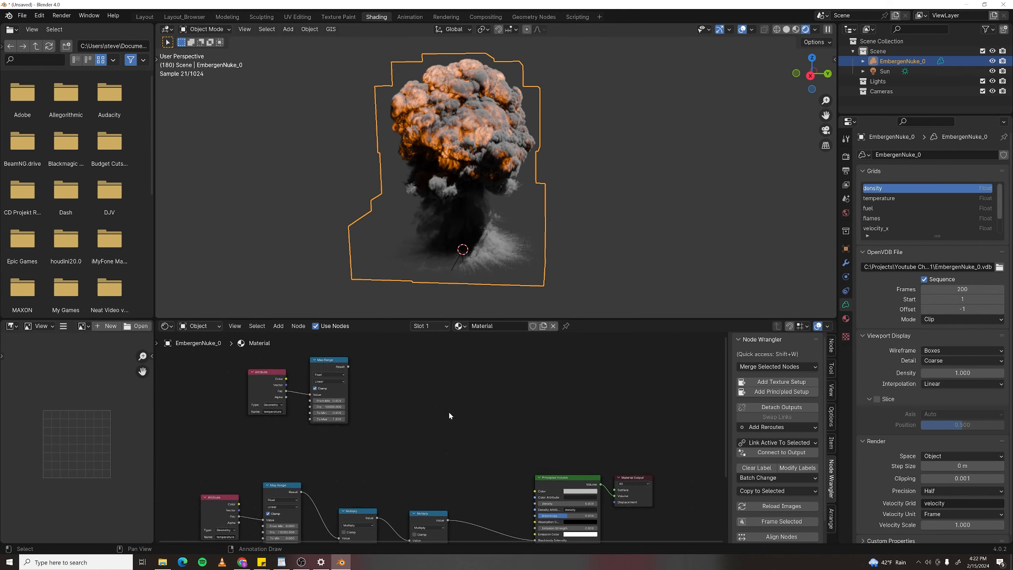
{"action": "middle_click_drag", "start_coordinate": [449, 415], "coordinate": [419, 408]}
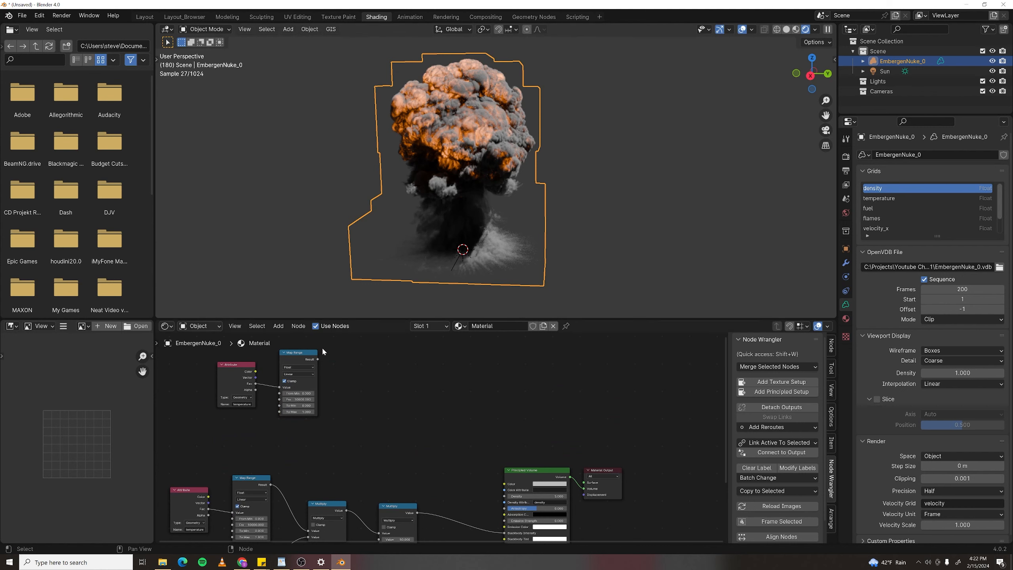
{"action": "left_click_drag", "start_coordinate": [317, 359], "coordinate": [449, 502]}
{"action": "type", "text": "colorram"}
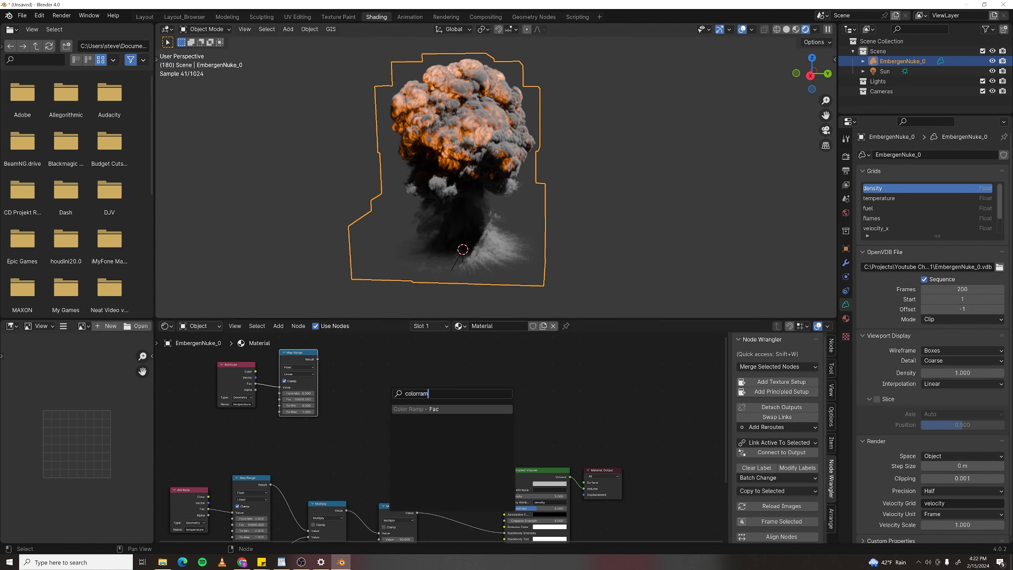
{"action": "key", "text": "Return"}
{"action": "left_click", "coordinate": [360, 387]}
{"action": "middle_click_drag", "start_coordinate": [461, 406], "coordinate": [434, 373]}
{"action": "left_click_drag", "start_coordinate": [404, 353], "coordinate": [420, 353]}
{"action": "left_click_drag", "start_coordinate": [465, 454], "coordinate": [477, 451]}
Move the Color Ramp's white stop close to the start and place the black stop just after it at about 0.09.
{"action": "middle_click_drag", "start_coordinate": [495, 371], "coordinate": [566, 388]}
{"action": "scroll", "coordinate": [567, 388], "scroll_direction": "up", "scroll_amount": 3}
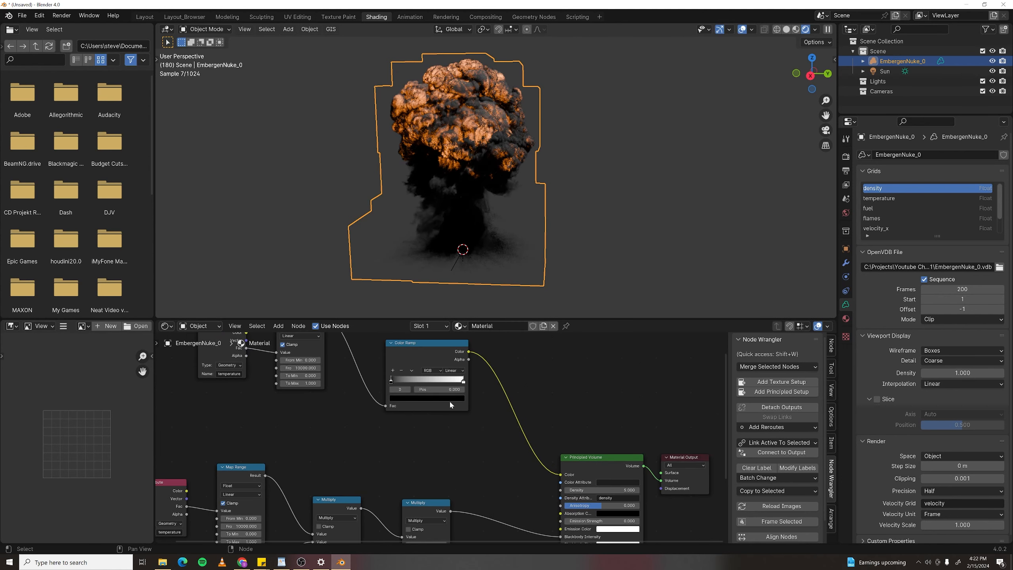
{"action": "left_click_drag", "start_coordinate": [462, 382], "coordinate": [396, 384]}
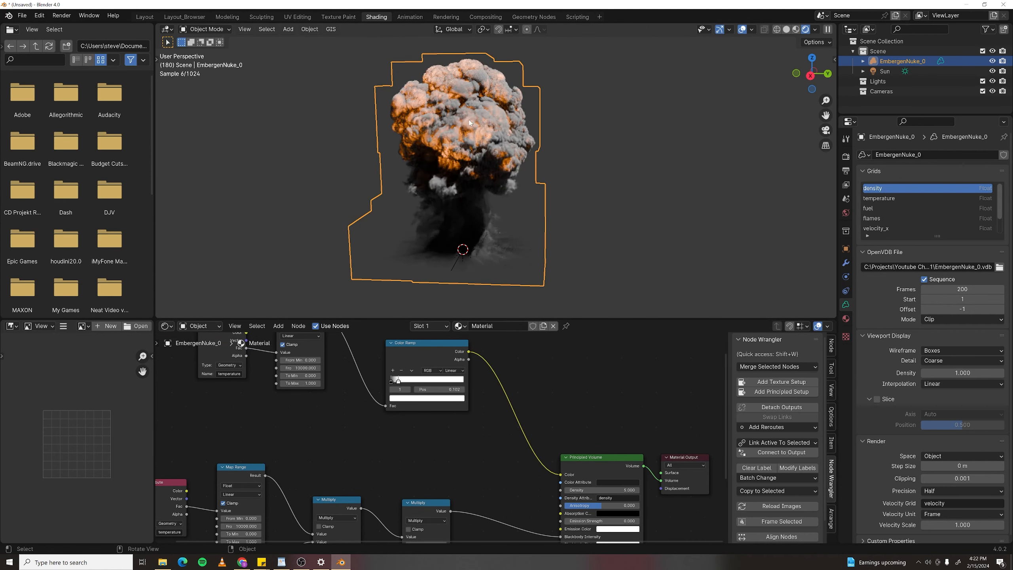
{"action": "mouse_move", "coordinate": [391, 380]}
{"action": "left_mouse_down"}
{"action": "mouse_move", "coordinate": [407, 381]}
{"action": "mouse_move", "coordinate": [379, 380]}
{"action": "mouse_move", "coordinate": [400, 385]}
{"action": "left_mouse_up"}
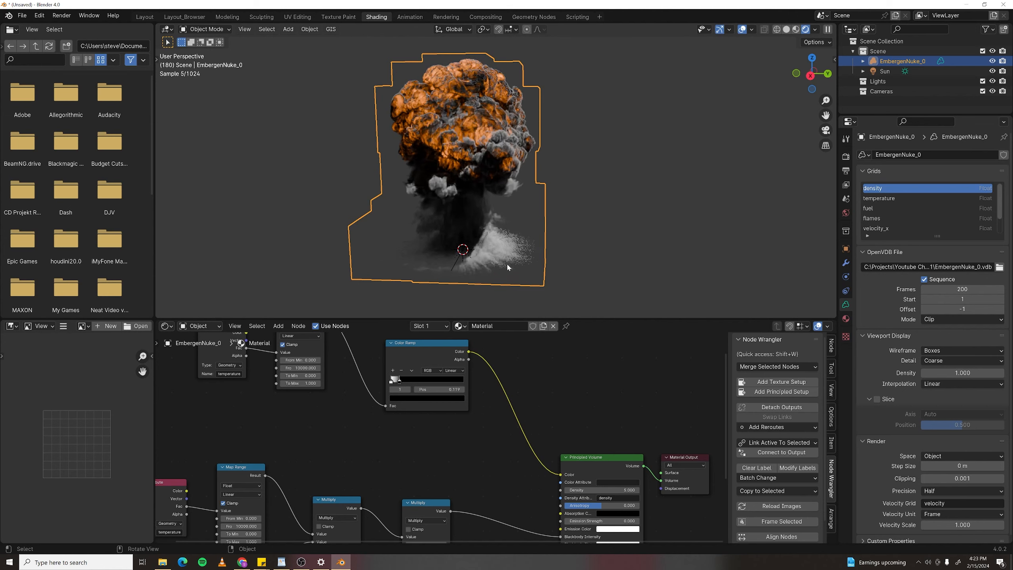
{"action": "scroll", "coordinate": [504, 200], "scroll_direction": "up", "scroll_amount": 2}
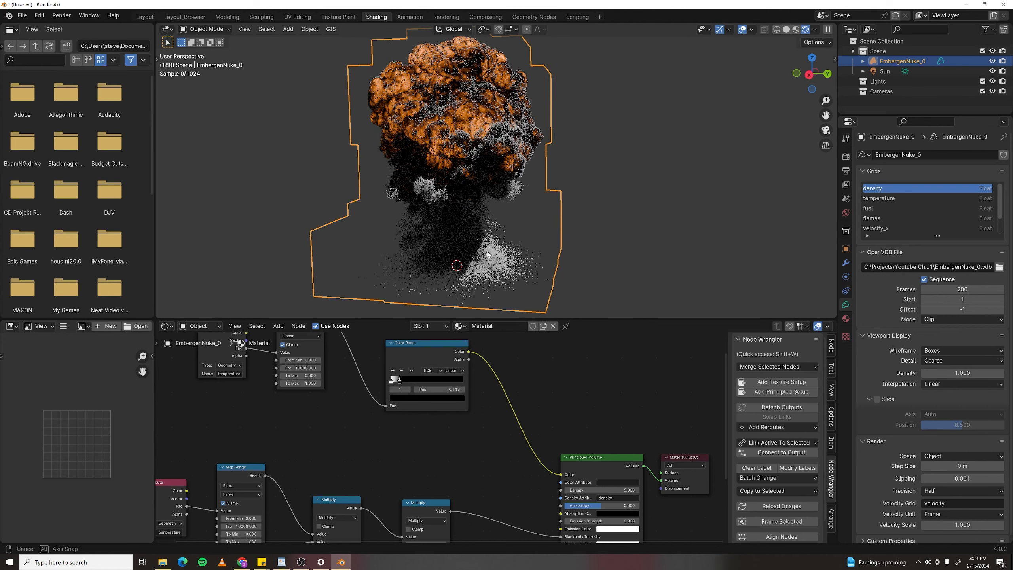
{"action": "left_click_drag", "start_coordinate": [400, 384], "coordinate": [398, 384]}
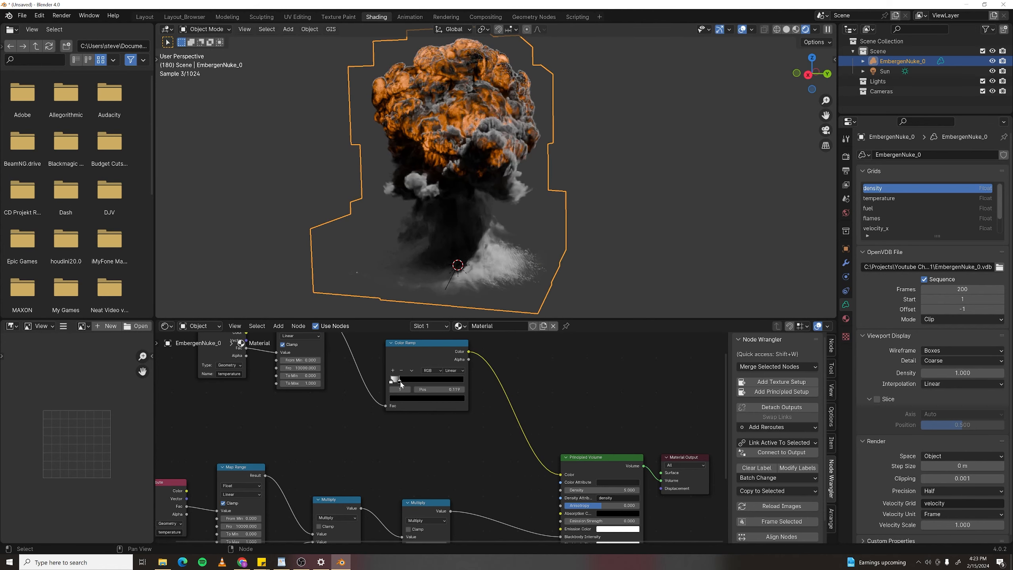
{"action": "middle_click_drag", "start_coordinate": [559, 193], "coordinate": [567, 202]}
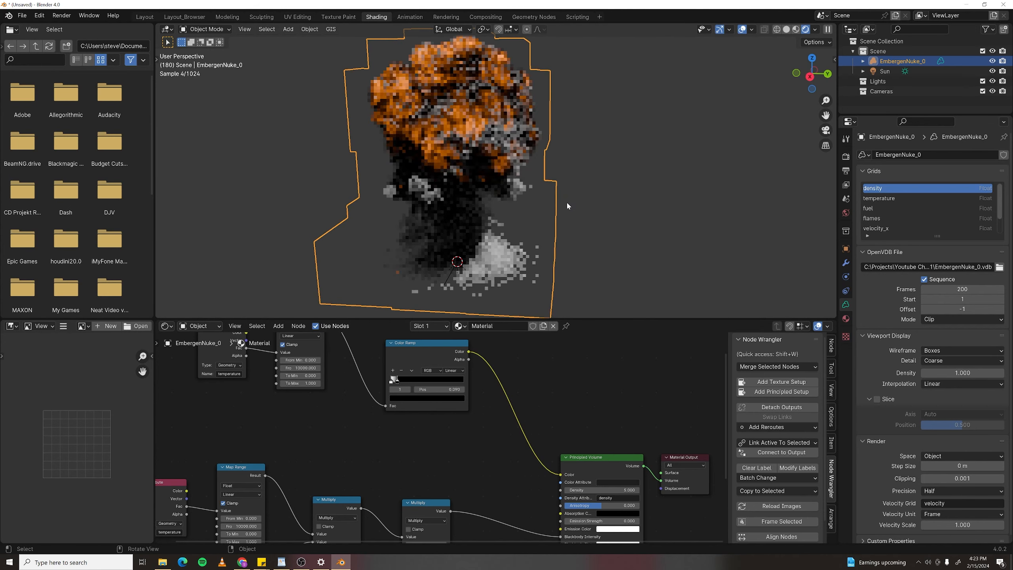
Change the Color Ramp's black stop to a faintly olive dark gray with value 0.210, and deselect the volume.
{"action": "left_click", "coordinate": [397, 382]}
{"action": "left_click", "coordinate": [400, 389]}
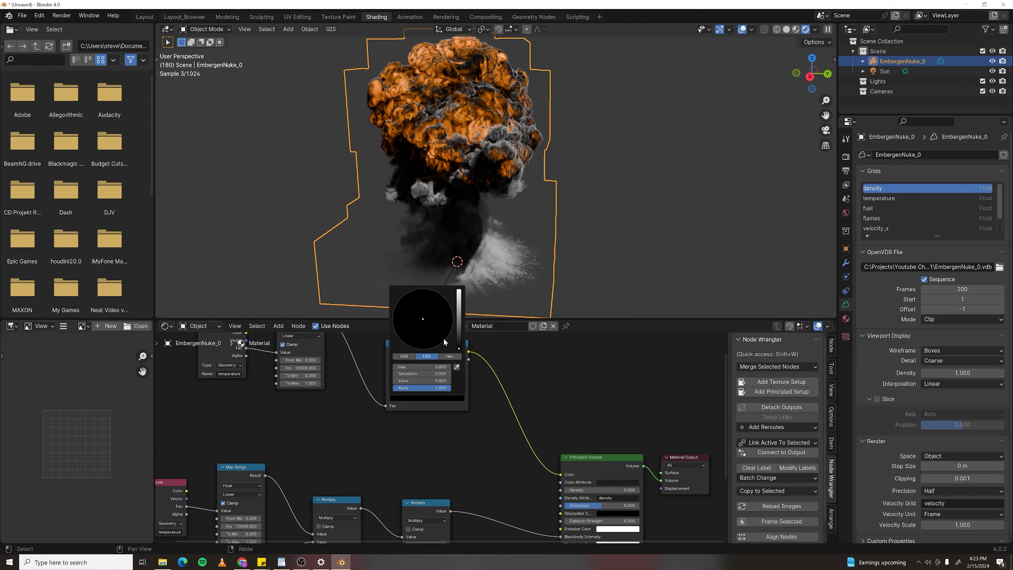
{"action": "left_click", "coordinate": [459, 329]}
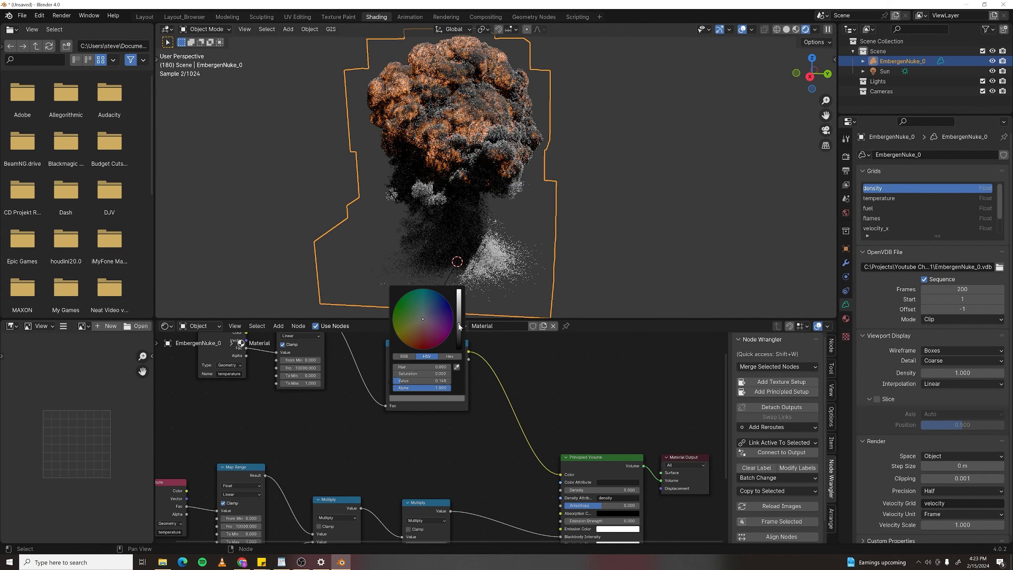
{"action": "left_click", "coordinate": [458, 320]}
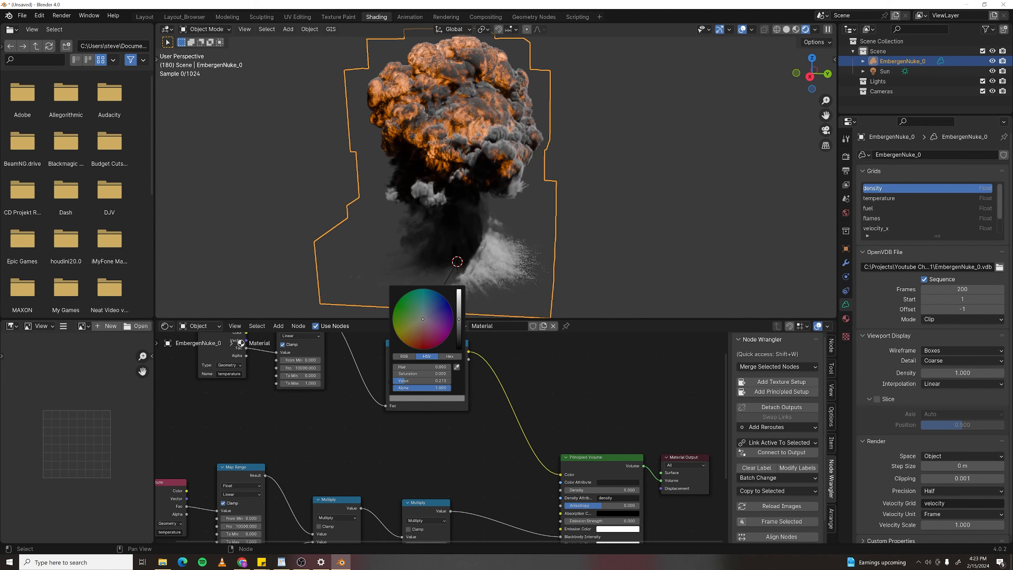
{"action": "left_click", "coordinate": [419, 320]}
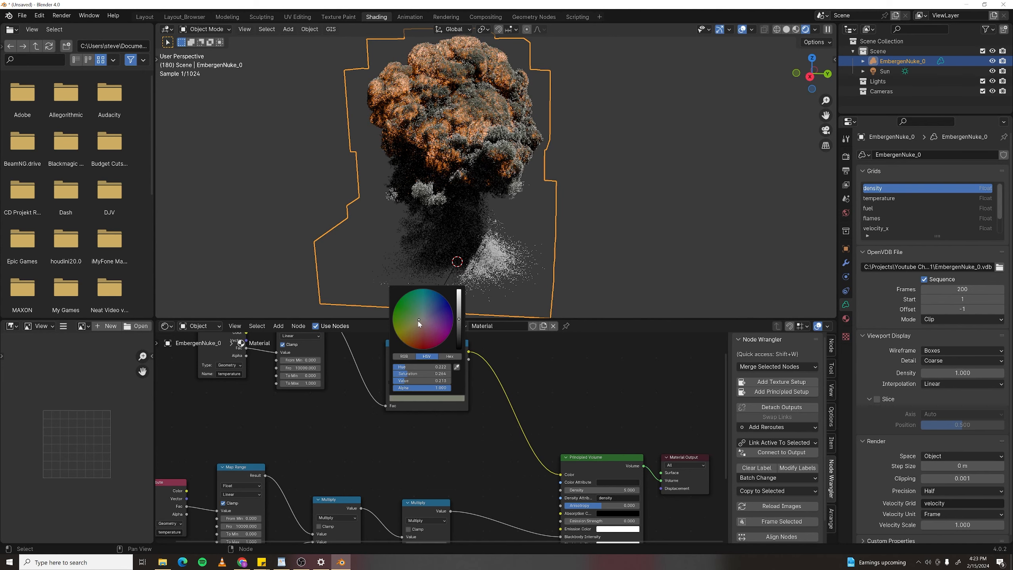
{"action": "left_click", "coordinate": [418, 321]}
{"action": "left_click", "coordinate": [606, 226]}
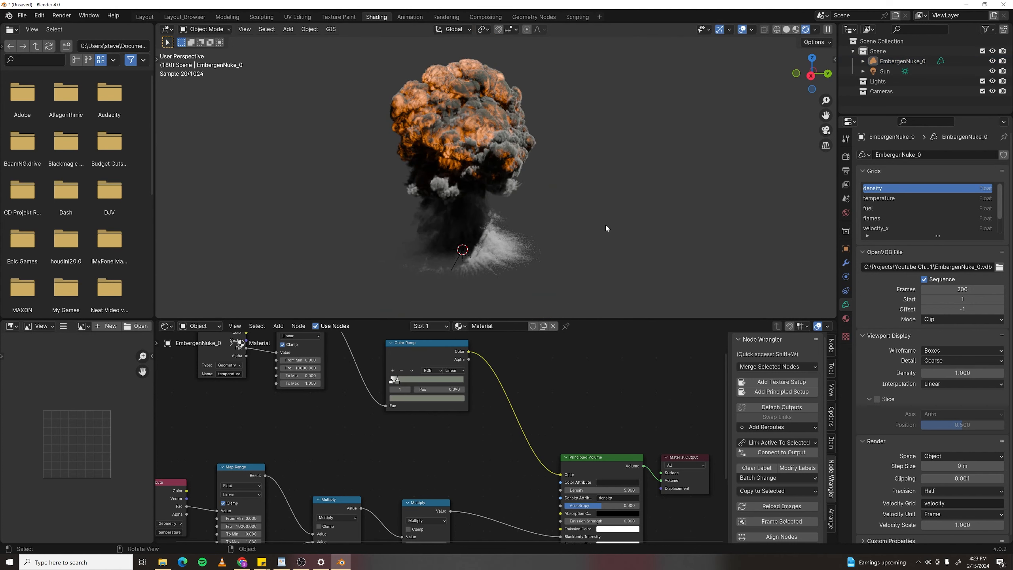
Set both the render and viewport volume step rates to 5 in the Cycles render settings.
{"action": "left_click", "coordinate": [846, 157]}
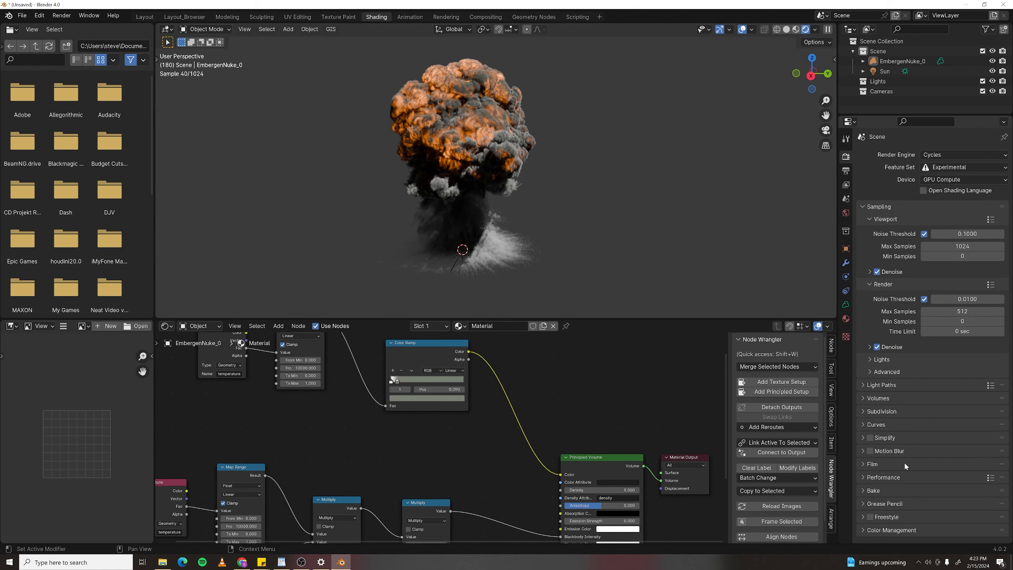
{"action": "left_click", "coordinate": [863, 399]}
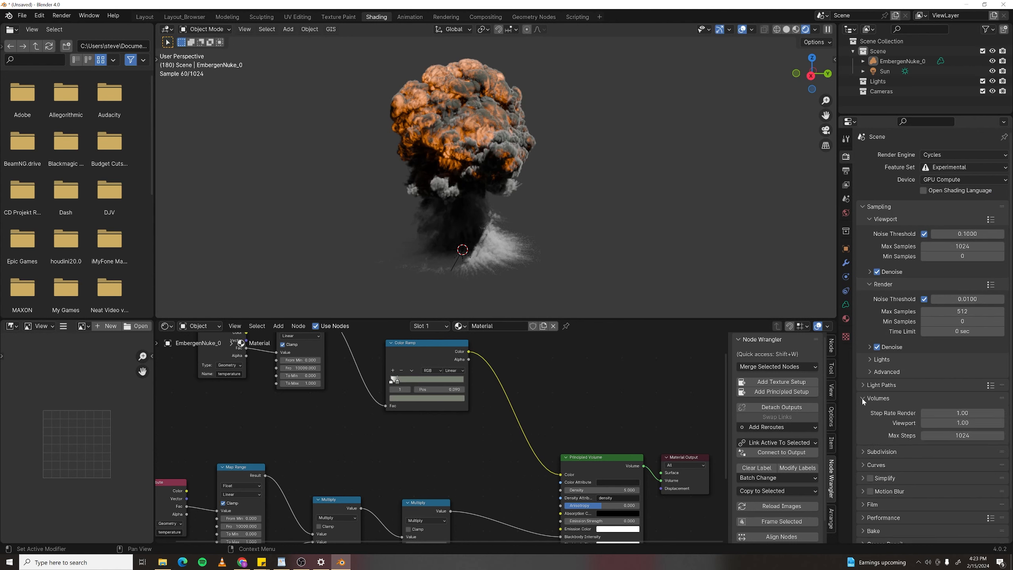
{"action": "left_click", "coordinate": [949, 413]}
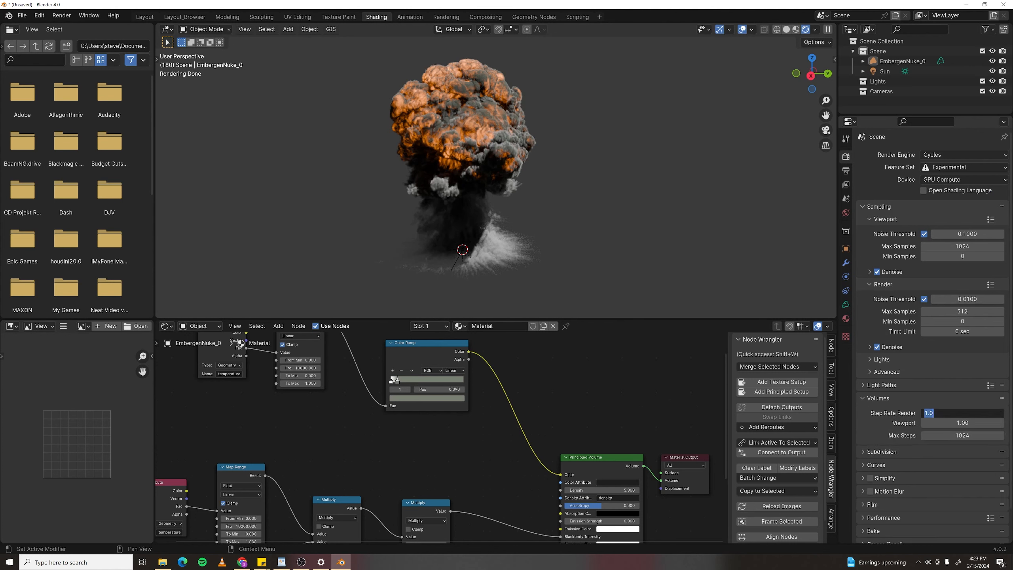
{"action": "type", "text": "5"}
{"action": "key", "text": "Return"}
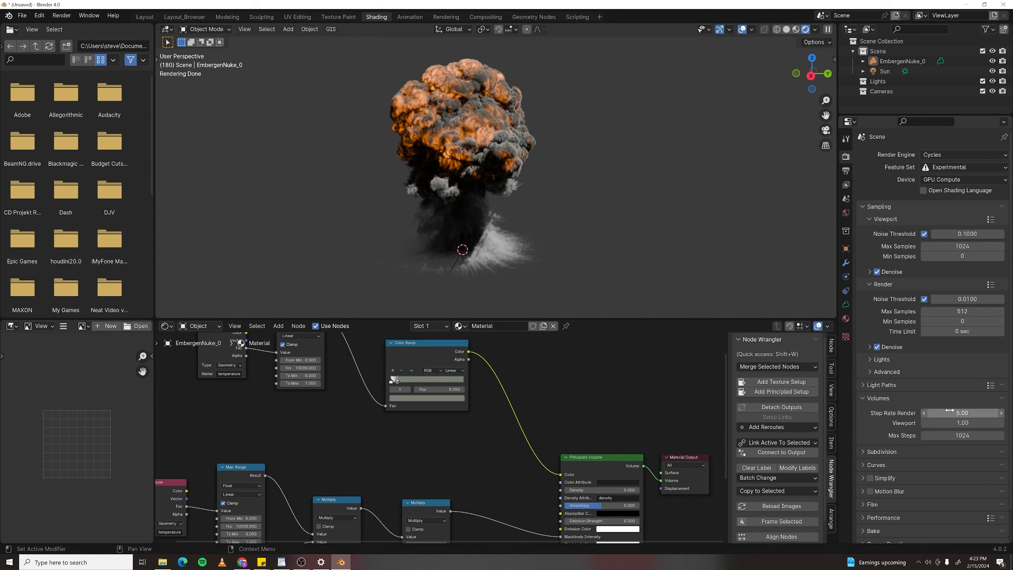
{"action": "left_click", "coordinate": [956, 423]}
{"action": "type", "text": "5"}
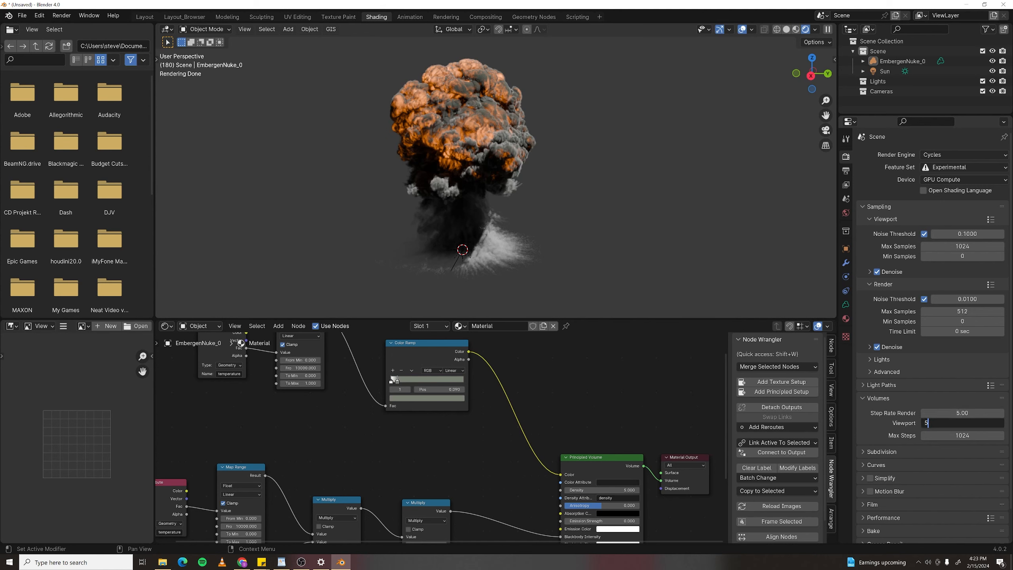
{"action": "key", "text": "Return"}
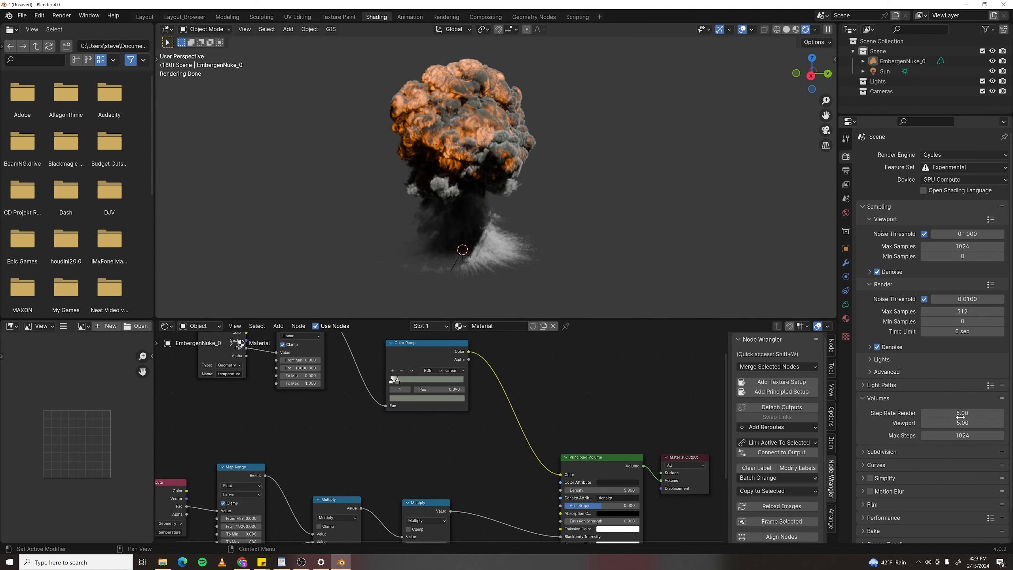
{"action": "middle_click_drag", "start_coordinate": [528, 222], "coordinate": [519, 221]}
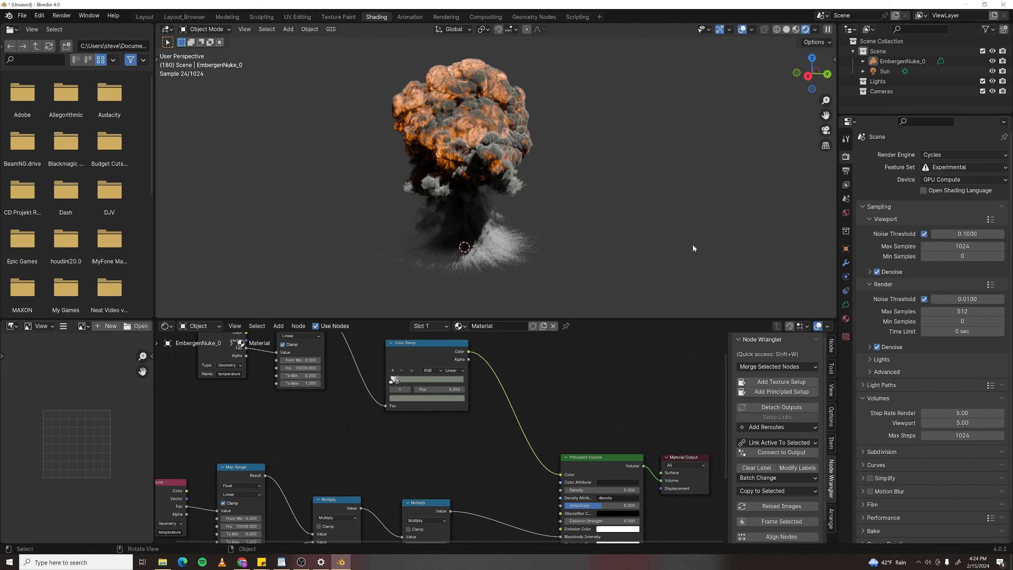
{"action": "scroll", "coordinate": [428, 208], "scroll_direction": "up", "scroll_amount": 1}
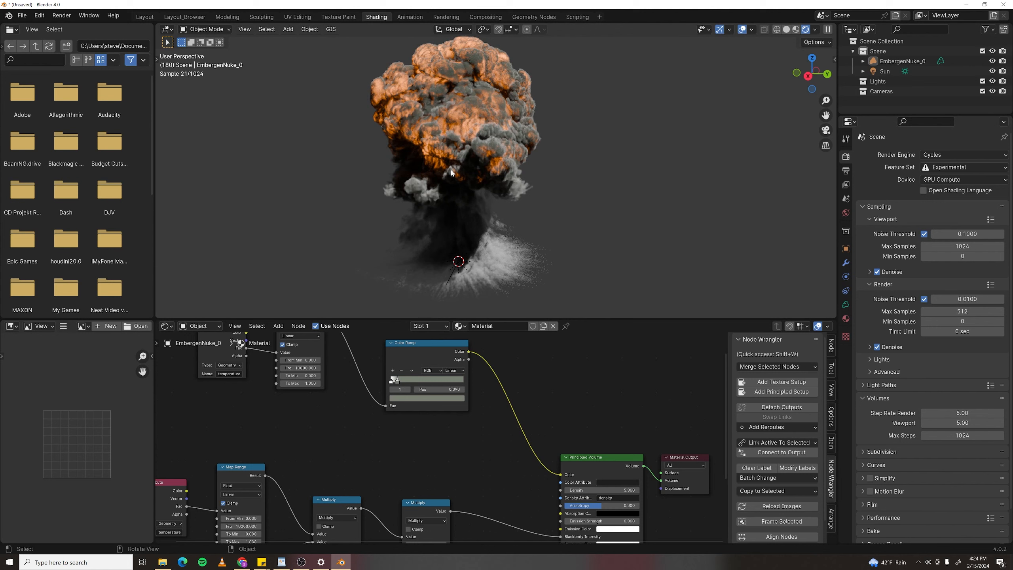
Raise the maximum volume light bounces to 6 in the Cycles light path settings.
{"action": "left_click", "coordinate": [869, 360]}
{"action": "left_click", "coordinate": [868, 359]}
{"action": "left_click", "coordinate": [864, 385]}
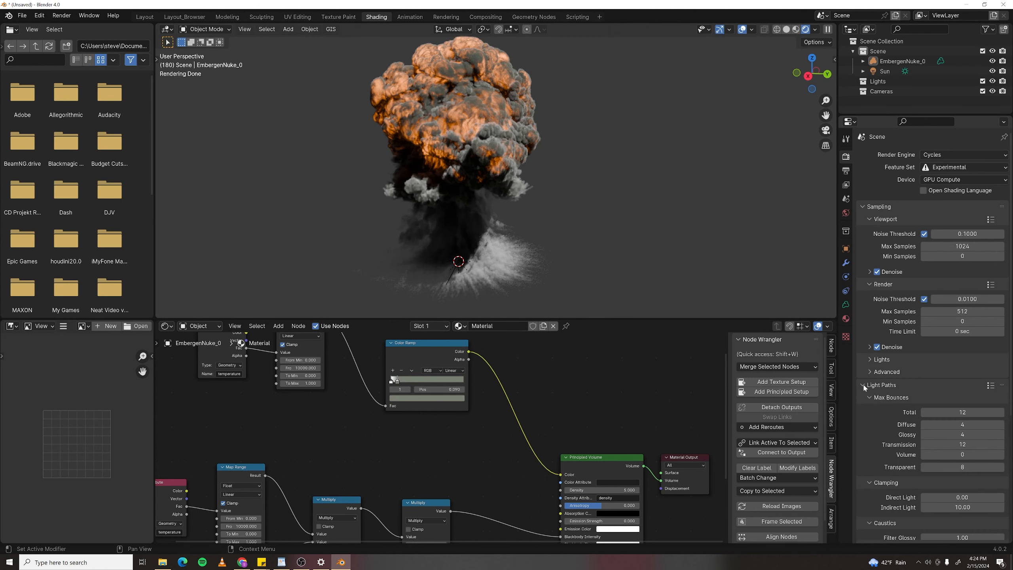
{"action": "scroll", "coordinate": [872, 436], "scroll_direction": "down", "scroll_amount": 1}
{"action": "left_click_drag", "start_coordinate": [982, 435], "coordinate": [1001, 434]}
{"action": "left_click", "coordinate": [925, 437]}
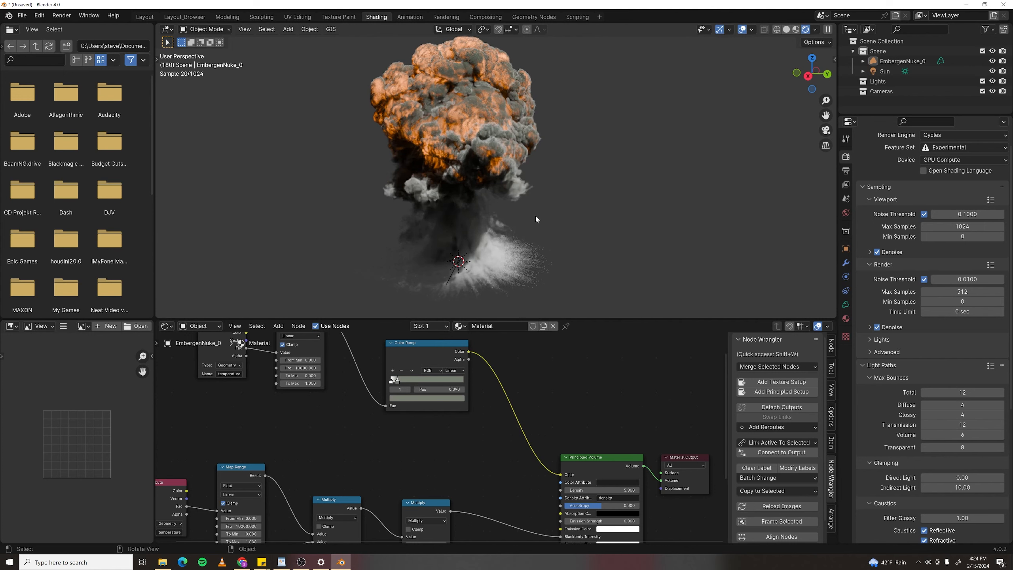
{"action": "scroll", "coordinate": [870, 460], "scroll_direction": "down", "scroll_amount": 10}
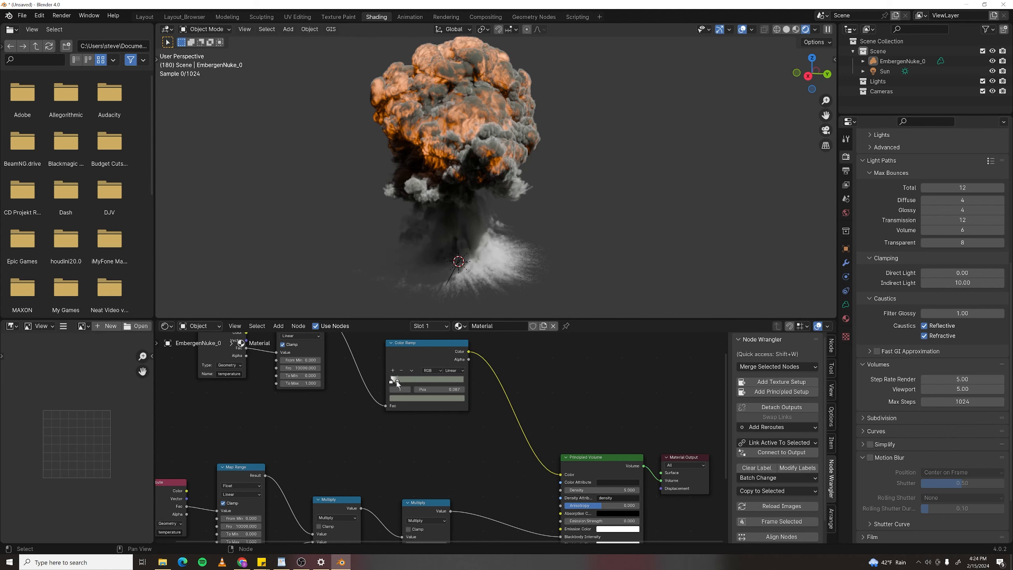
Move the Color Ramp's dark gray stop slightly closer to the start and check the explosion from another angle.
{"action": "left_click_drag", "start_coordinate": [397, 383], "coordinate": [395, 383]}
{"action": "scroll", "coordinate": [526, 228], "scroll_direction": "down", "scroll_amount": 1}
{"action": "middle_click_drag", "start_coordinate": [526, 228], "coordinate": [494, 234]}
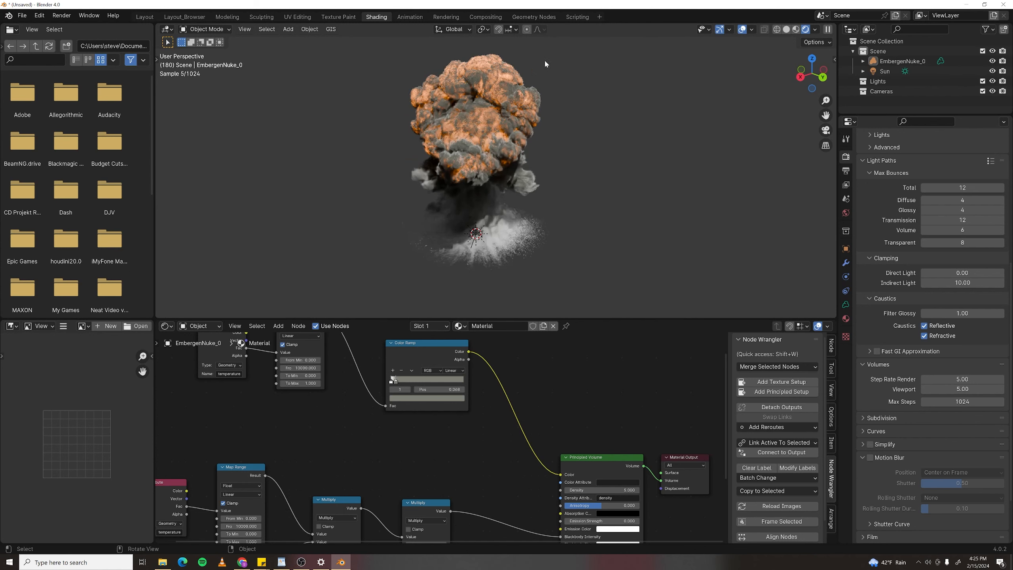
{"action": "scroll", "coordinate": [545, 56], "scroll_direction": "up", "scroll_amount": 1}
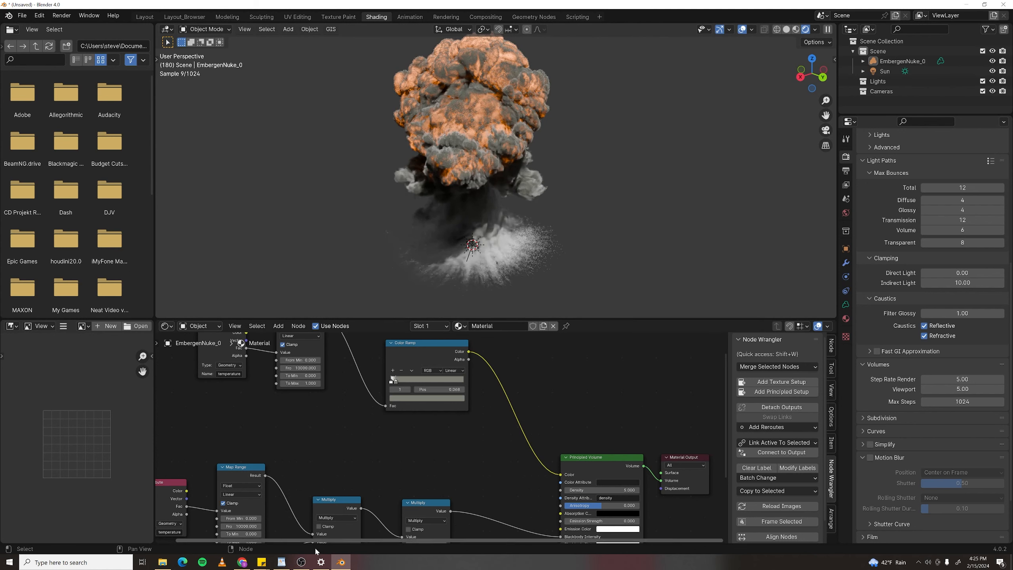